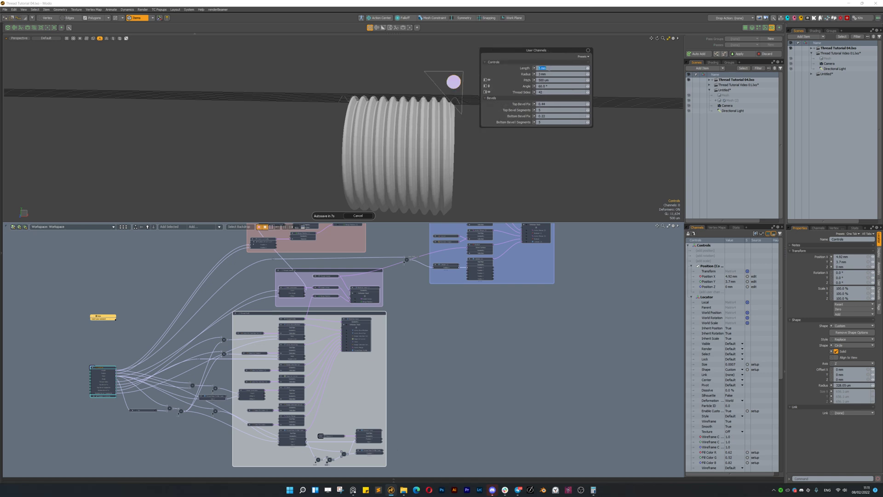
Set the thread's Length to 6 mm in the user channels and dismiss them
{"action": "type", "text": "6"}
{"action": "key", "text": "Return"}
{"action": "left_click", "coordinate": [472, 200]}
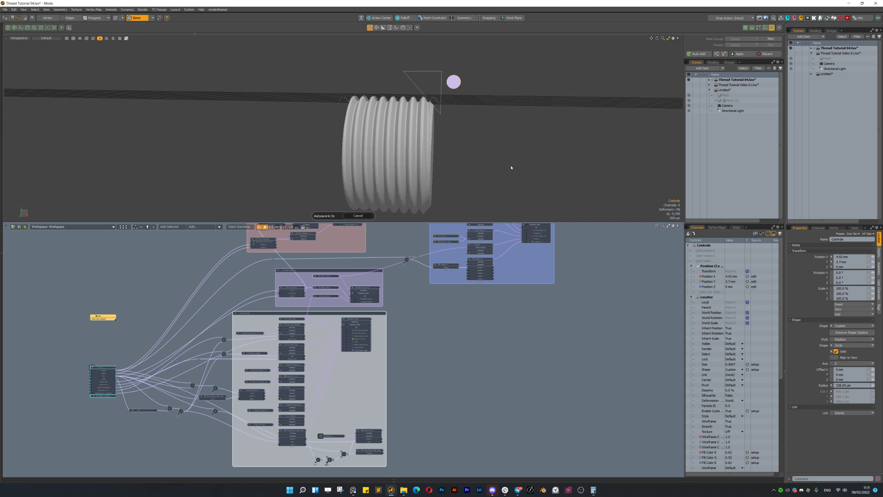
Select the Thread Profile mesh in the schematic and isolate it in the viewport
{"action": "left_click_drag", "start_coordinate": [344, 409], "coordinate": [392, 380], "text": "alt"}
{"action": "scroll", "coordinate": [364, 363], "scroll_direction": "up", "scroll_amount": 2}
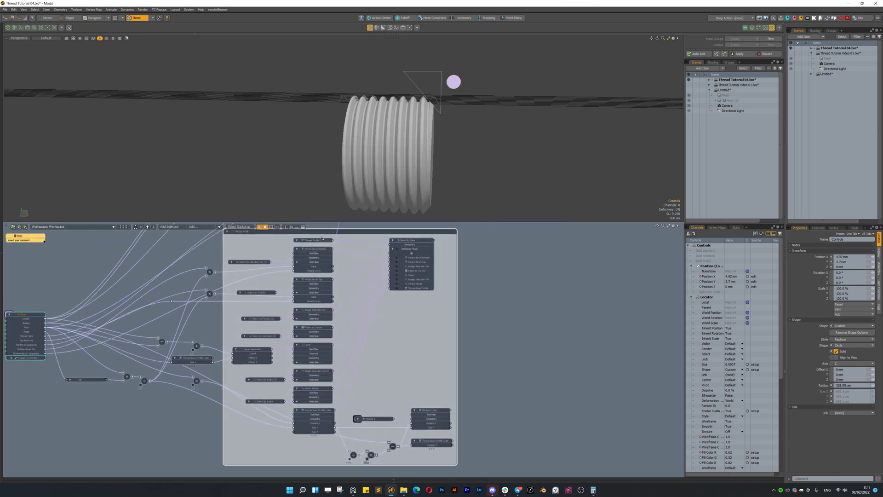
{"action": "scroll", "coordinate": [320, 239], "scroll_direction": "up", "scroll_amount": 3}
{"action": "left_click", "coordinate": [314, 242]}
{"action": "key", "text": "ctrl+alt+i"}
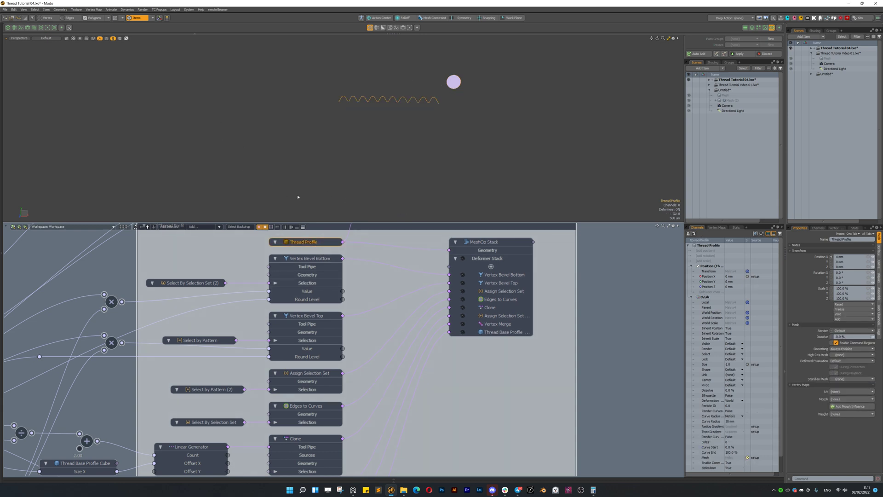
Examine the Thread Profile's mesh operations down to the Thread Base Profile Cube and inspect that cube's settings
{"action": "left_click_drag", "start_coordinate": [382, 339], "coordinate": [393, 223], "text": "alt"}
{"action": "left_click_drag", "start_coordinate": [399, 393], "coordinate": [399, 314], "text": "alt"}
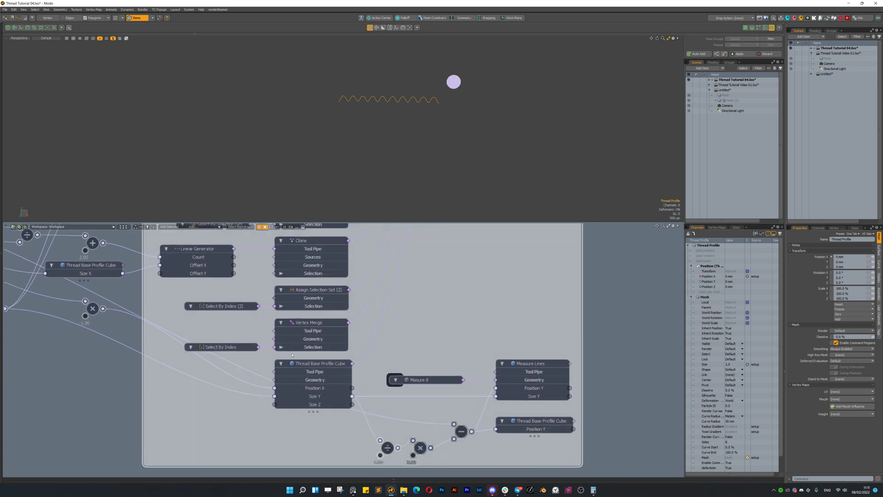
{"action": "left_click_drag", "start_coordinate": [384, 345], "coordinate": [421, 357], "text": "alt"}
{"action": "scroll", "coordinate": [391, 345], "scroll_direction": "down", "scroll_amount": 1}
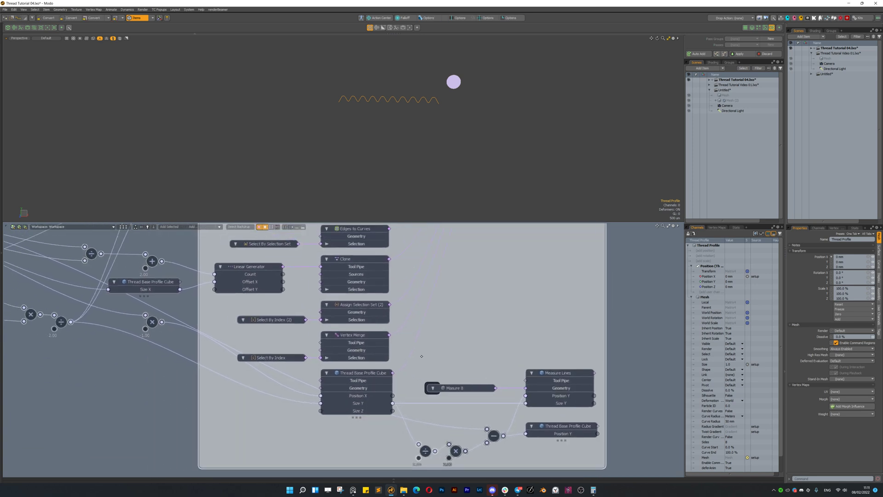
{"action": "left_click", "coordinate": [368, 373]}
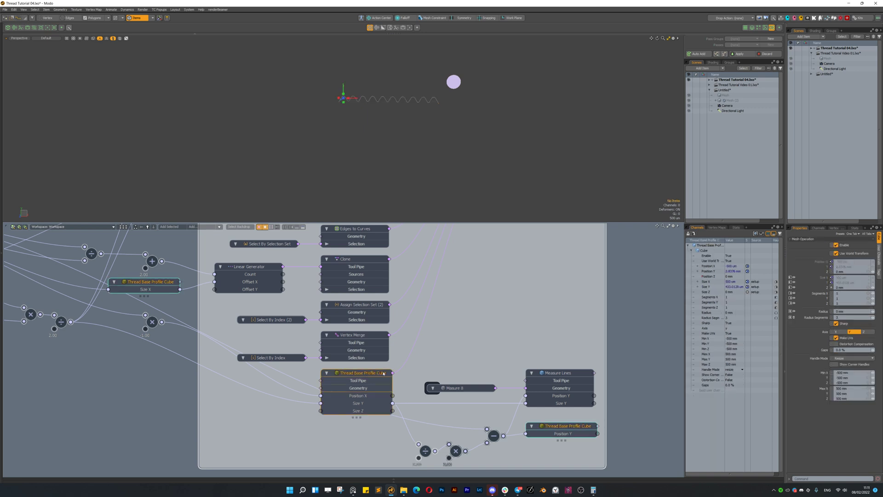
{"action": "scroll", "coordinate": [345, 96], "scroll_direction": "up", "scroll_amount": 4}
{"action": "left_click_drag", "start_coordinate": [345, 95], "coordinate": [324, 114], "text": "alt"}
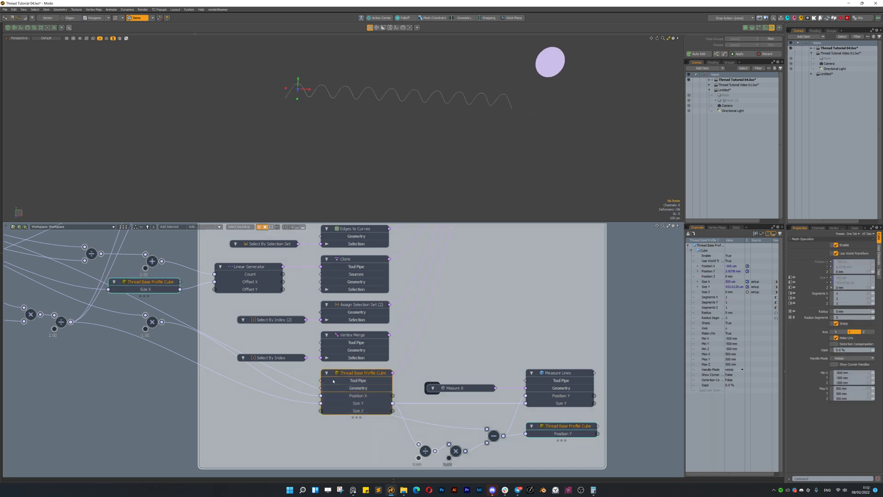
{"action": "left_click_drag", "start_coordinate": [428, 357], "coordinate": [412, 353], "text": "alt"}
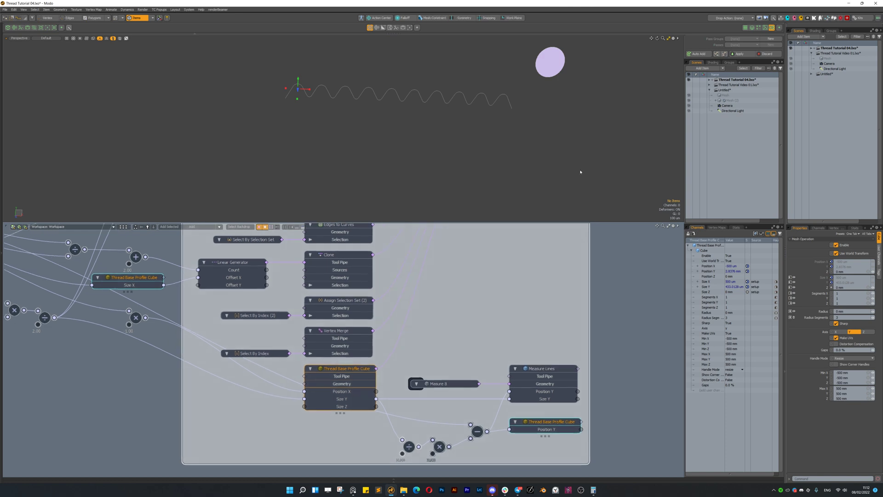
In the Thread Tutorial Video 01 scene, add the Mesh item and a connected MeshOp Stack to the empty schematic
{"action": "left_click", "coordinate": [849, 53]}
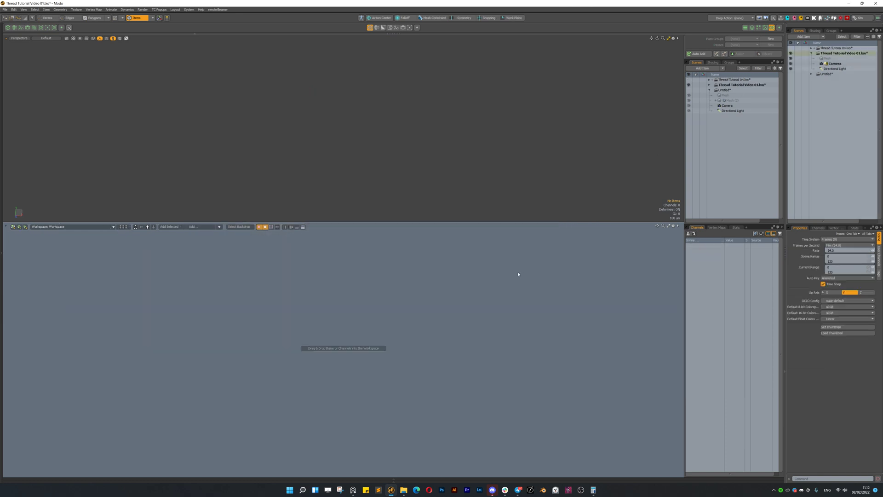
{"action": "left_click", "coordinate": [300, 291]}
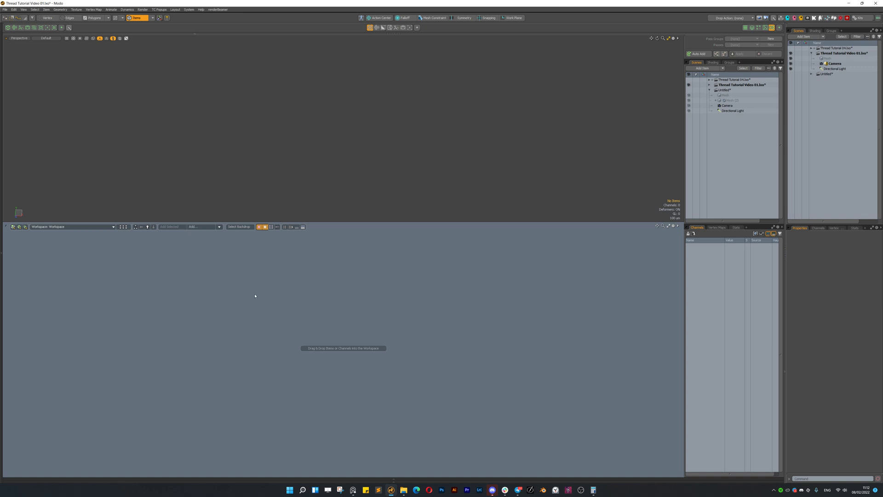
{"action": "key", "text": "ctrl+space"}
{"action": "left_click_drag", "start_coordinate": [827, 58], "coordinate": [261, 288]}
{"action": "left_click", "coordinate": [349, 311]}
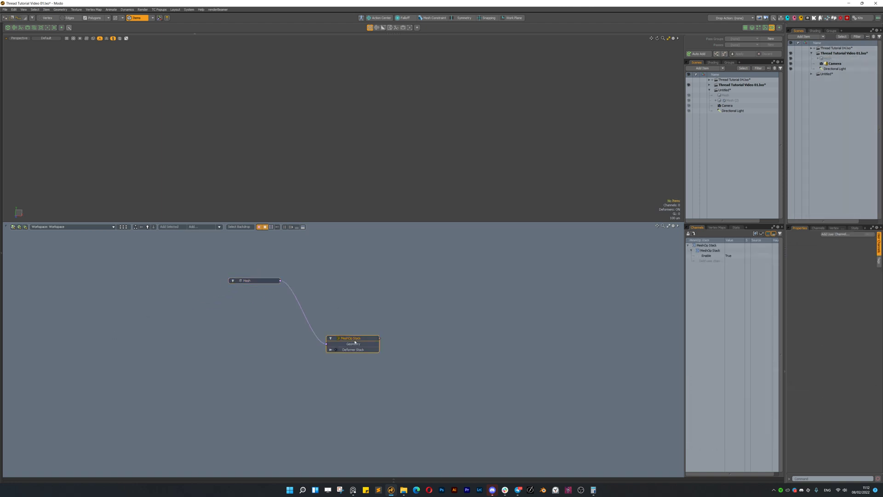
{"action": "left_click_drag", "start_coordinate": [355, 343], "coordinate": [399, 297]}
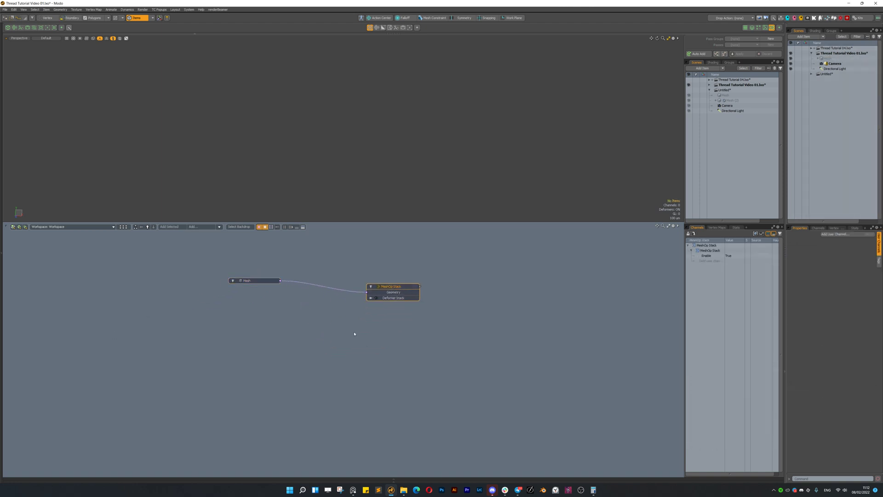
Add a Cube mesh operation connected to the MeshOp Stack and place it below the Mesh node
{"action": "key", "text": "ctrl+space"}
{"action": "left_click", "coordinate": [359, 367]}
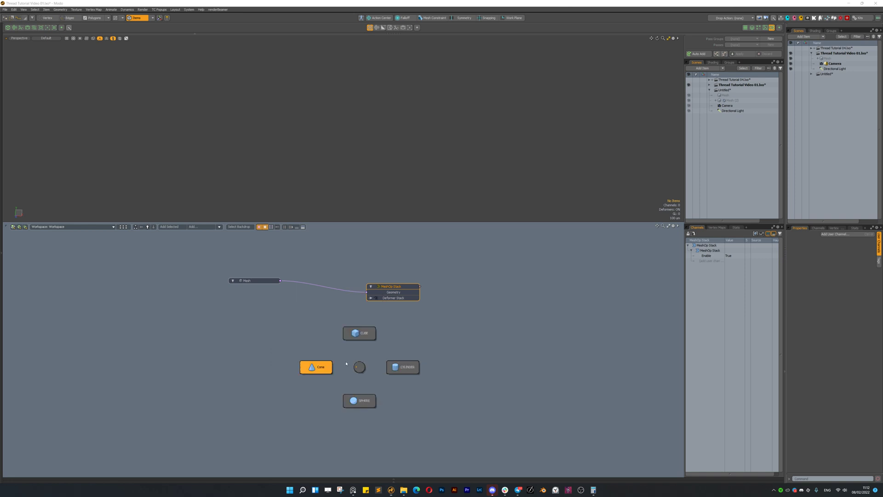
{"action": "left_click", "coordinate": [362, 339]}
{"action": "left_click_drag", "start_coordinate": [362, 339], "coordinate": [321, 337]}
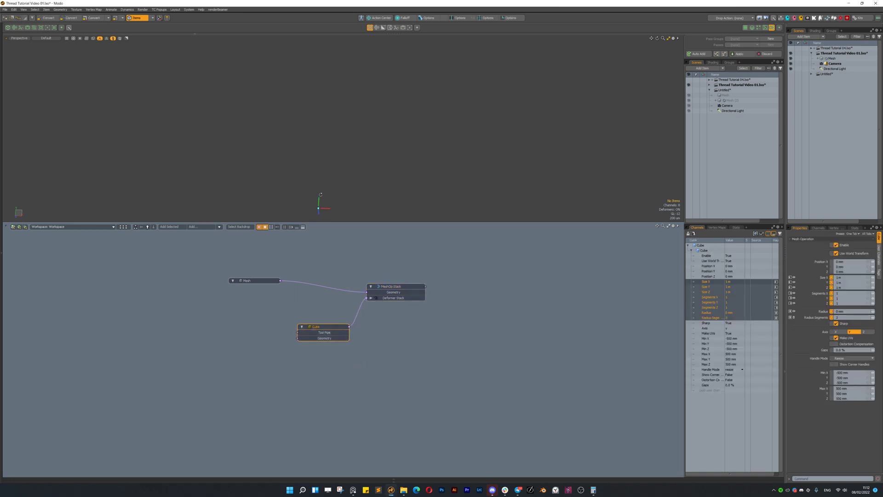
{"action": "left_click_drag", "start_coordinate": [321, 195], "coordinate": [307, 207], "text": "alt"}
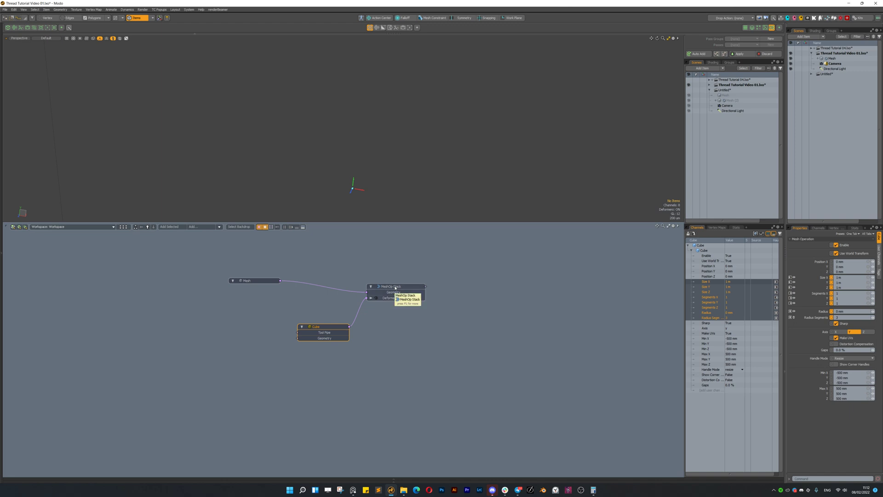
Display the mesh operations list for the selected MeshOp Stack and bring the cube into view in the viewport
{"action": "left_click", "coordinate": [395, 288]}
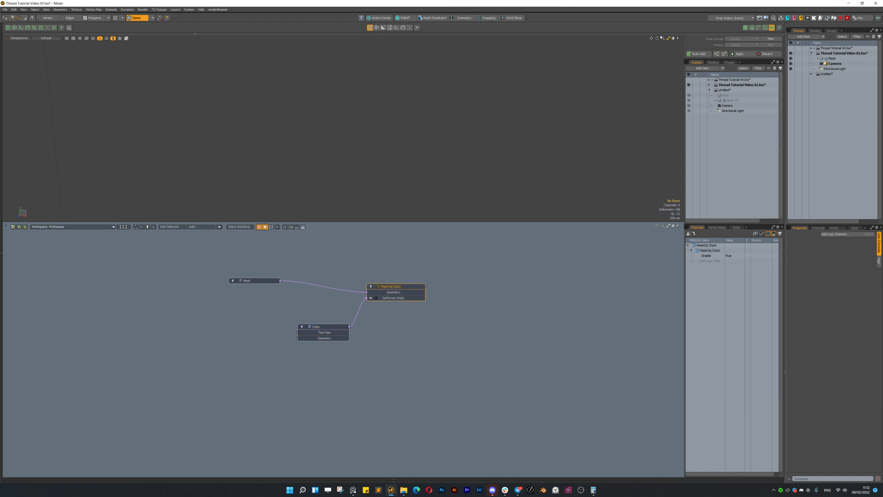
{"action": "left_click", "coordinate": [747, 28]}
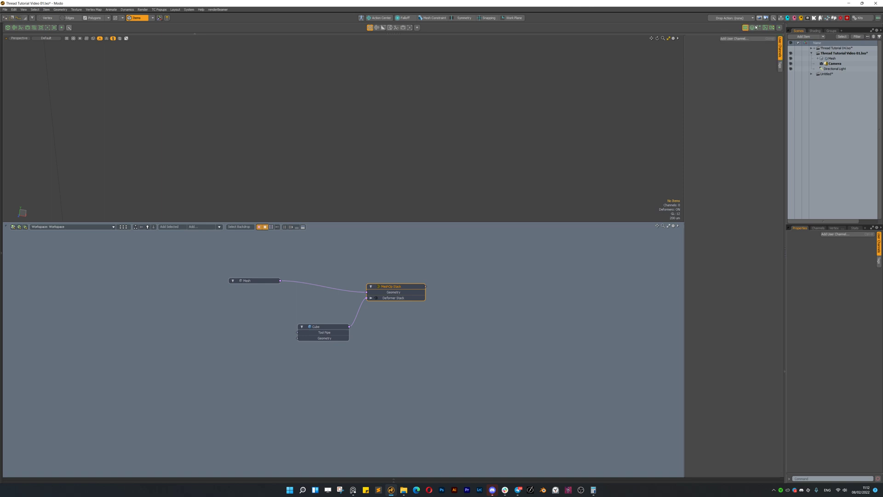
{"action": "left_click", "coordinate": [753, 28]}
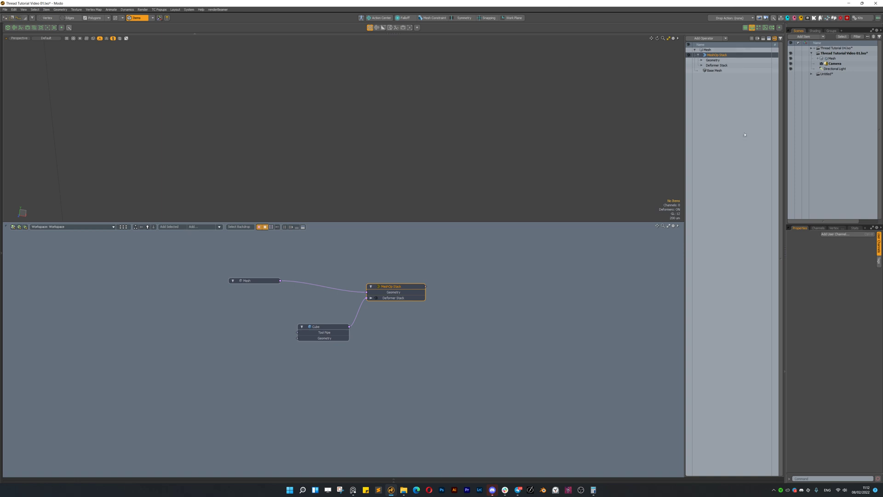
{"action": "scroll", "coordinate": [411, 281], "scroll_direction": "up", "scroll_amount": 3}
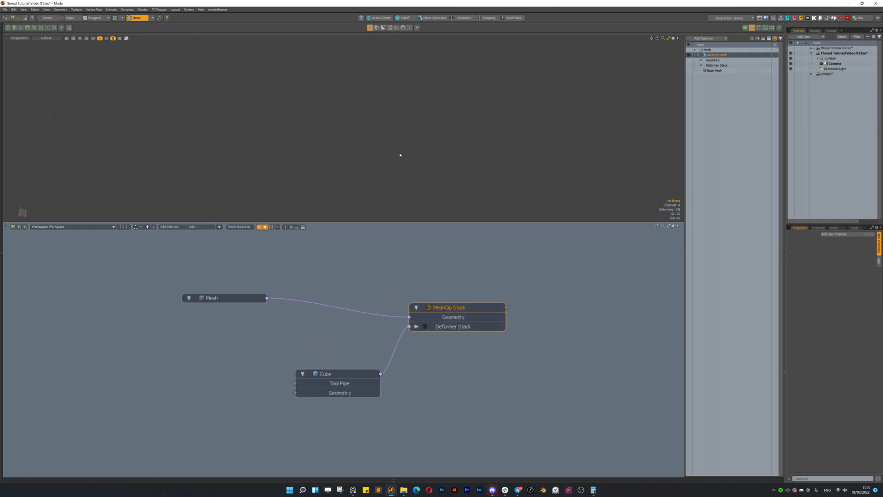
{"action": "left_click_drag", "start_coordinate": [324, 152], "coordinate": [244, 132], "text": "ctrl+alt"}
{"action": "scroll", "coordinate": [412, 360], "scroll_direction": "down", "scroll_amount": 1}
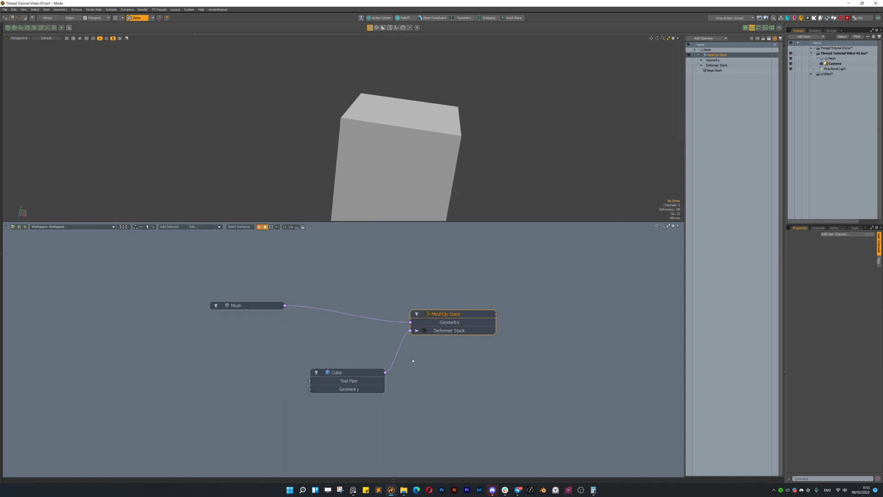
{"action": "scroll", "coordinate": [433, 375], "scroll_direction": "down", "scroll_amount": 1}
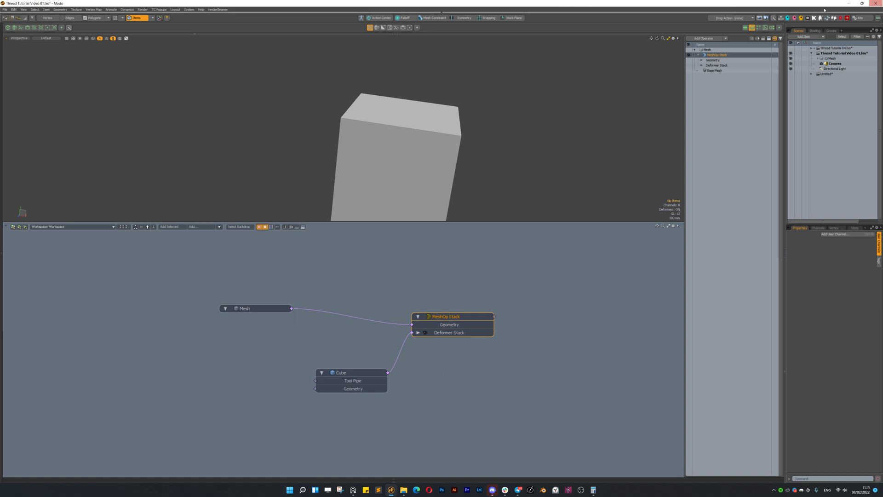
Inspect the Thread Boolean mesh's operations in the Thread Tutorial 04 scene and return to the Thread Tutorial Video 01 scene
{"action": "left_click", "coordinate": [837, 49]}
{"action": "scroll", "coordinate": [454, 311], "scroll_direction": "down", "scroll_amount": 1}
{"action": "scroll", "coordinate": [454, 310], "scroll_direction": "down", "scroll_amount": 5}
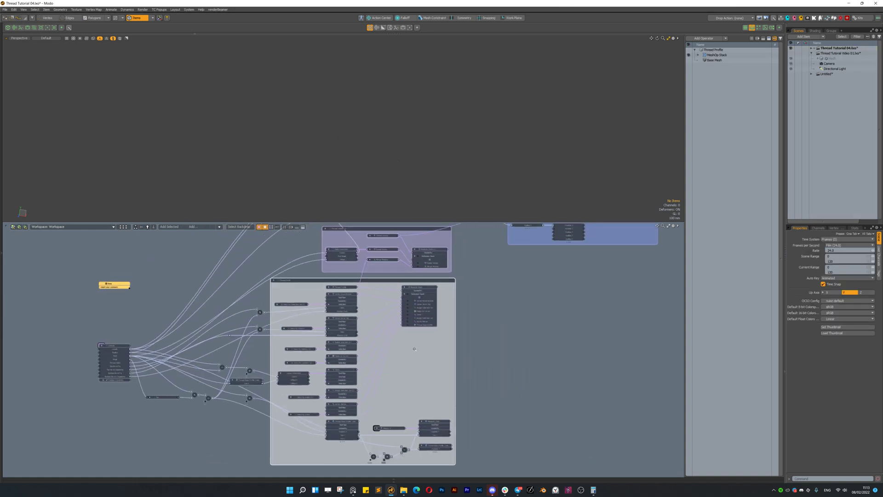
{"action": "scroll", "coordinate": [444, 299], "scroll_direction": "up", "scroll_amount": 5}
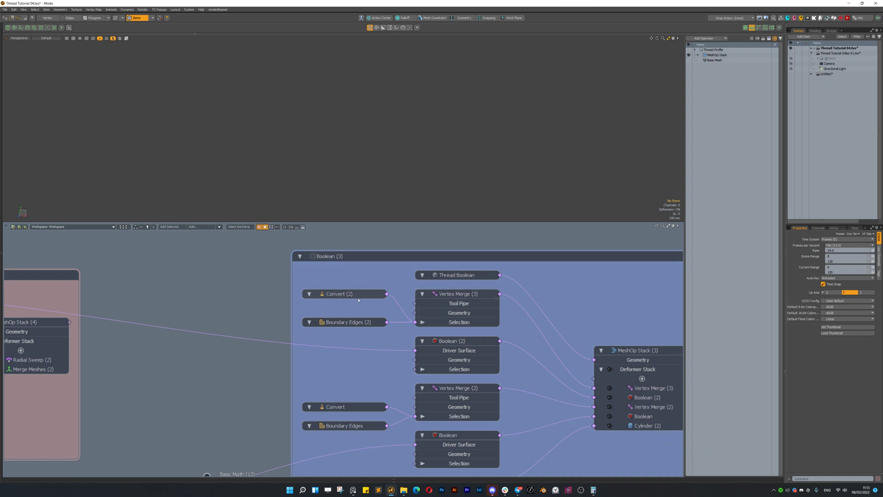
{"action": "left_click", "coordinate": [455, 275]}
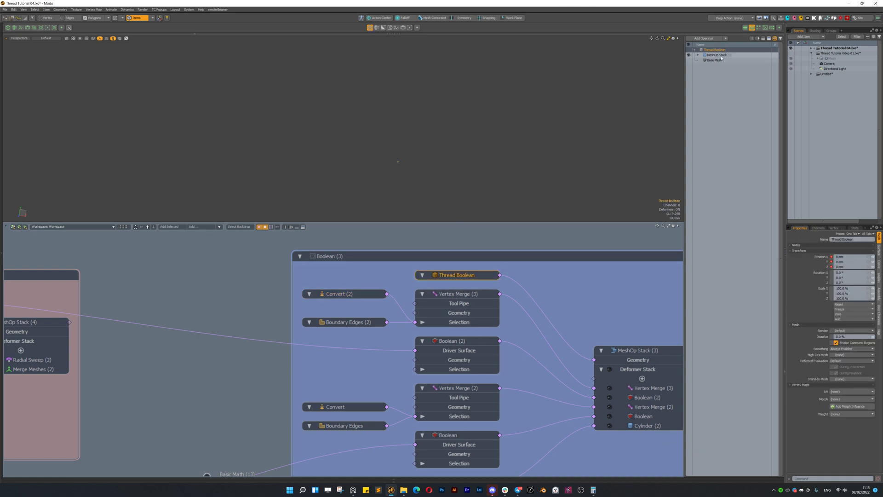
{"action": "left_click", "coordinate": [840, 53]}
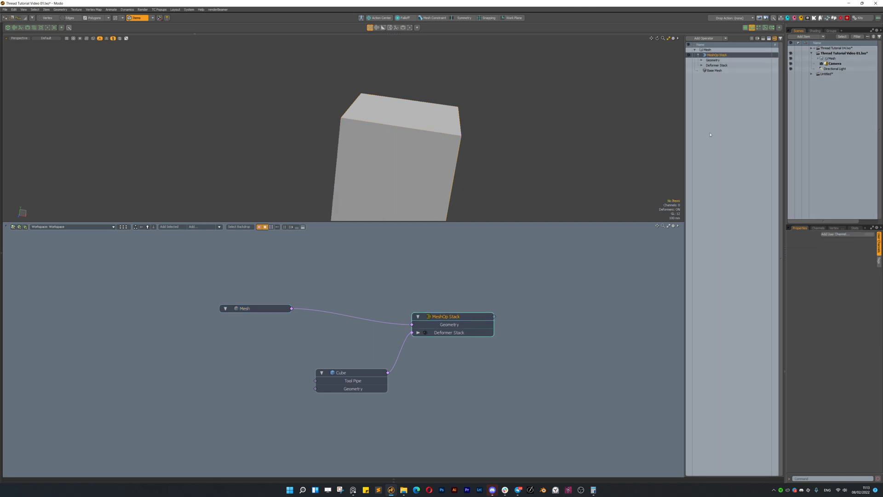
{"action": "left_click", "coordinate": [834, 48]}
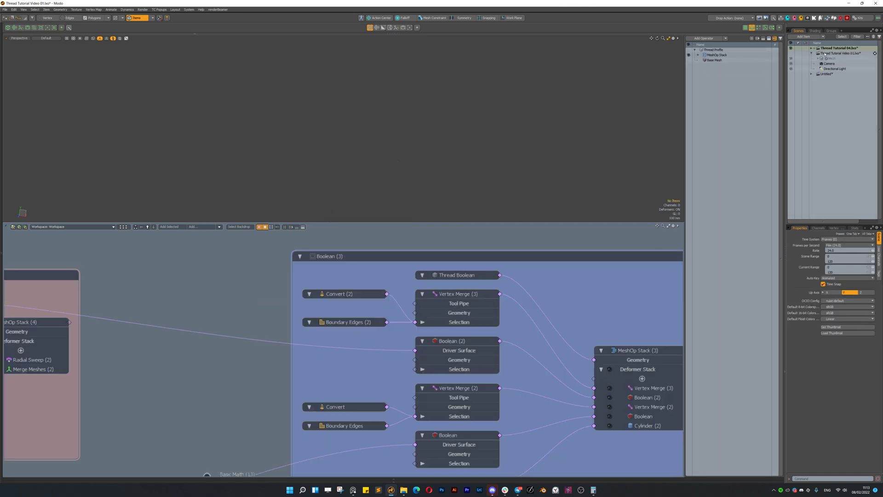
{"action": "left_click", "coordinate": [840, 53]}
Rename the Mesh item as Thread Profile
{"action": "scroll", "coordinate": [491, 361], "scroll_direction": "down", "scroll_amount": 1}
{"action": "scroll", "coordinate": [491, 361], "scroll_direction": "down", "scroll_amount": 1}
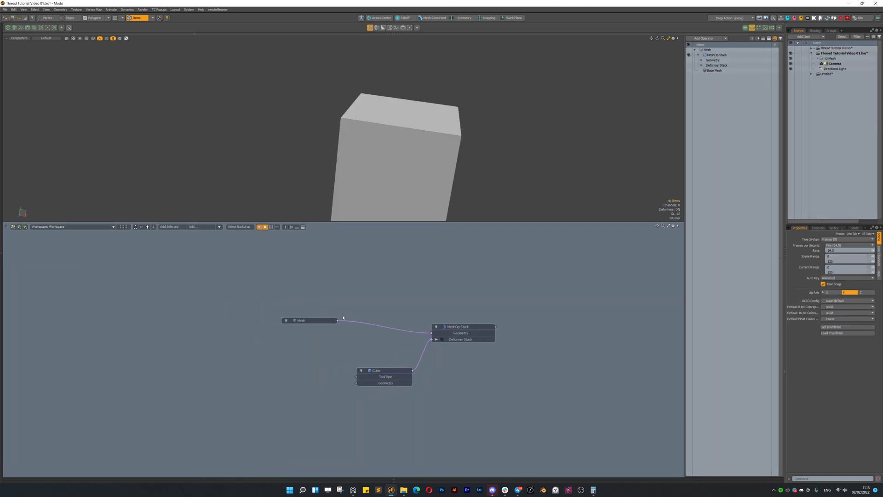
{"action": "left_click_drag", "start_coordinate": [304, 323], "coordinate": [297, 310]}
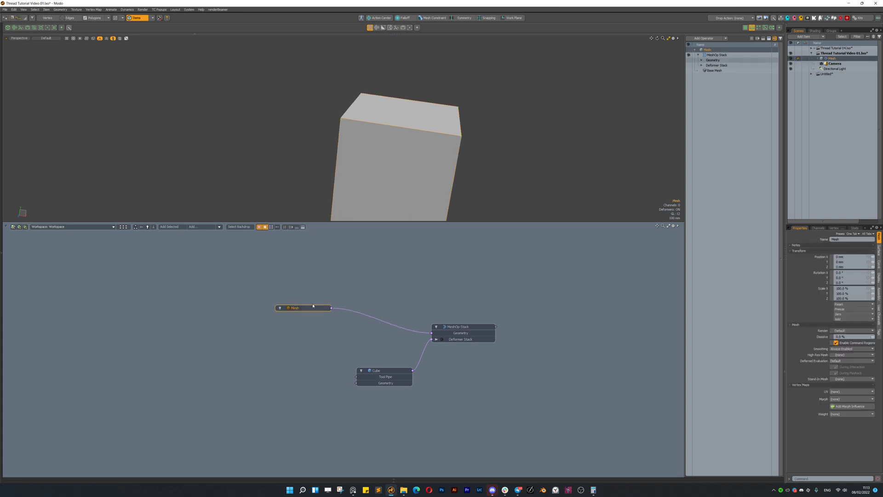
{"action": "key", "text": "k"}
{"action": "type", "text": "k"}
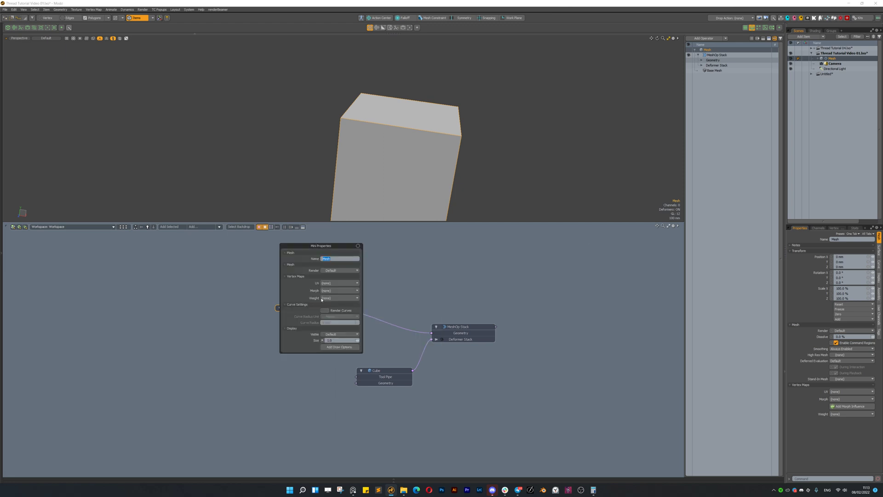
{"action": "type", "text": "Thread Profile"}
{"action": "key", "text": "Return"}
Arrange the Thread Profile, MeshOp Stack and Cube nodes closer together in the schematic
{"action": "left_click_drag", "start_coordinate": [299, 309], "coordinate": [336, 310]}
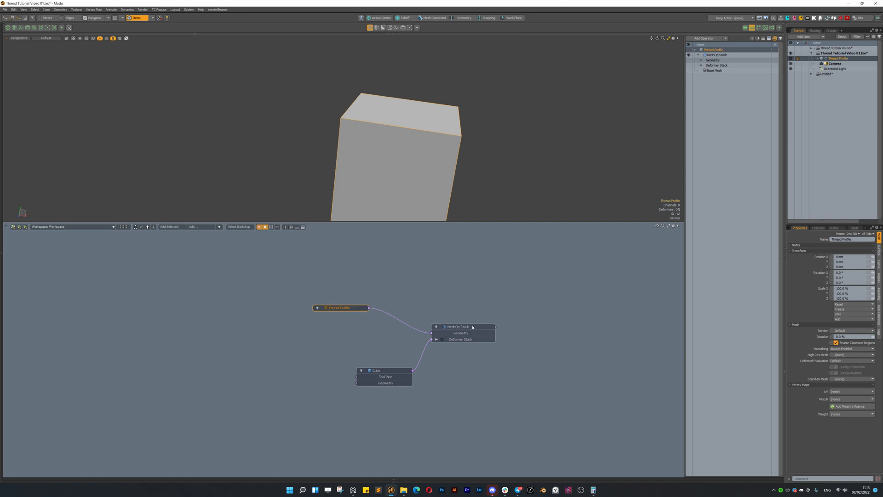
{"action": "left_click_drag", "start_coordinate": [473, 328], "coordinate": [473, 321]}
{"action": "left_click_drag", "start_coordinate": [397, 376], "coordinate": [379, 370]}
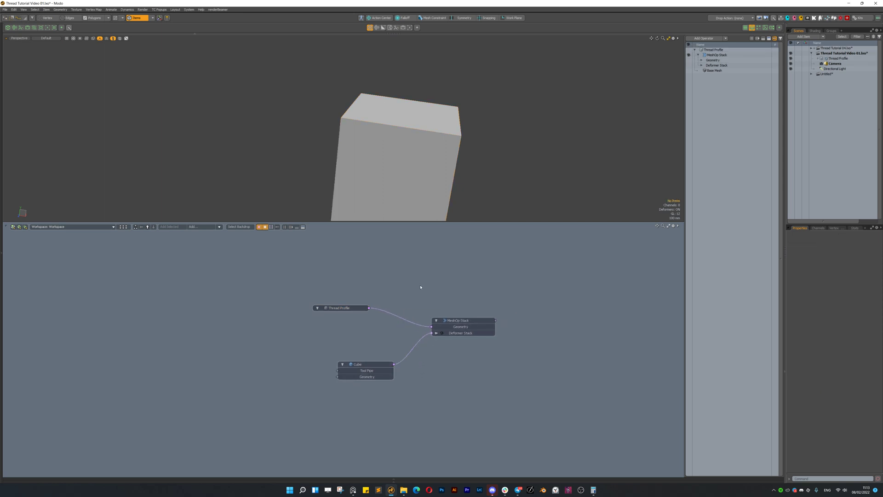
Add a second MeshOp Stack to the Thread Profile and place its node above the first stack
{"action": "left_click", "coordinate": [200, 227]}
{"action": "type", "text": "merge"}
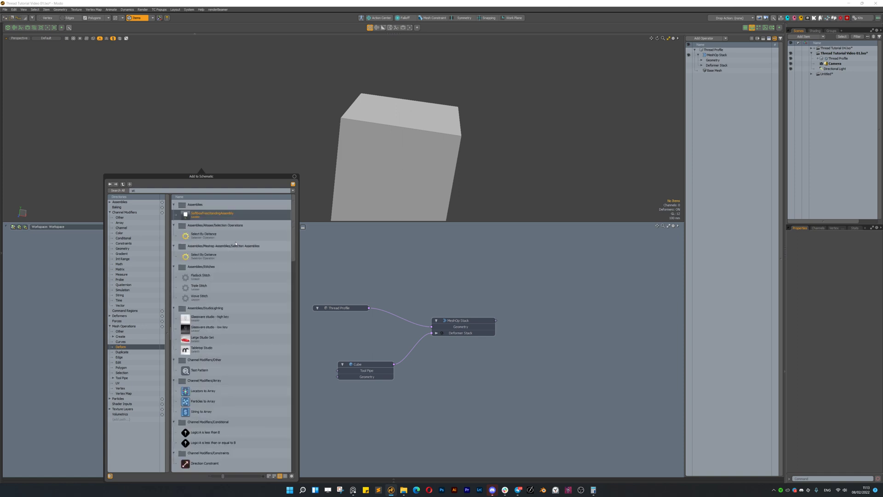
{"action": "key", "text": "Return"}
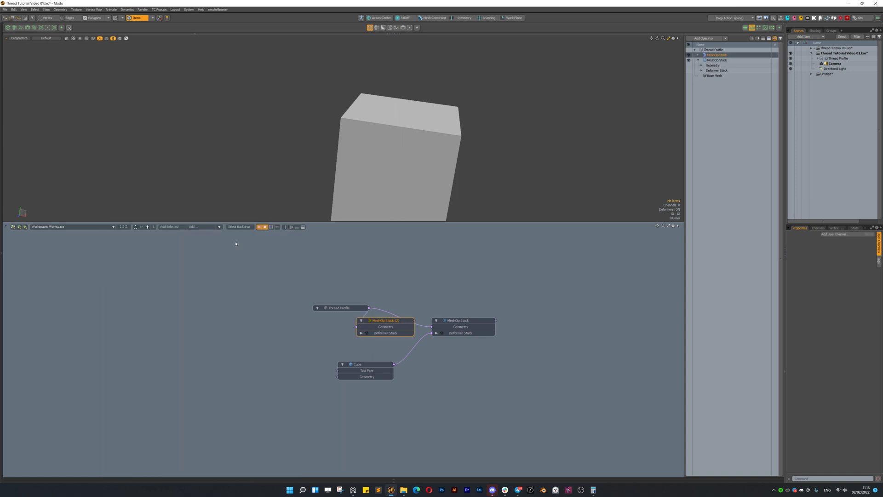
{"action": "left_click_drag", "start_coordinate": [391, 325], "coordinate": [438, 296]}
Add a second Cube operation to the schematic and connect it to the second MeshOp Stack's deformer stack
{"action": "left_click", "coordinate": [192, 227]}
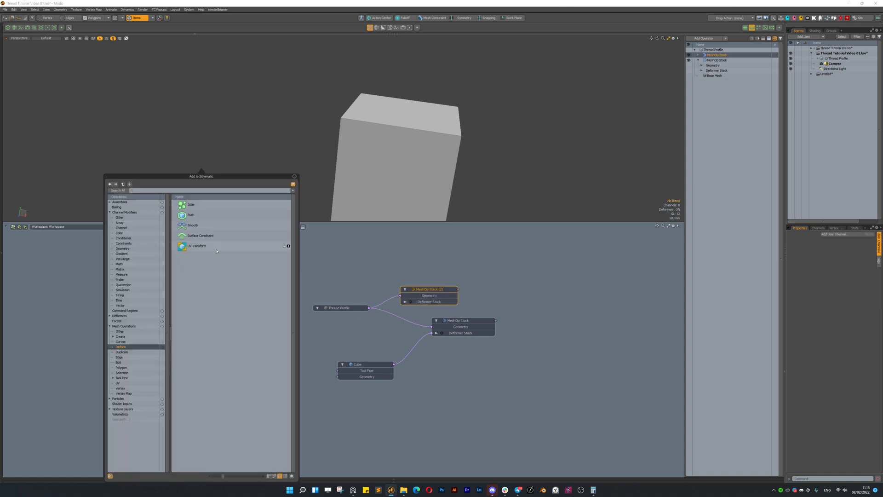
{"action": "type", "text": "cub"}
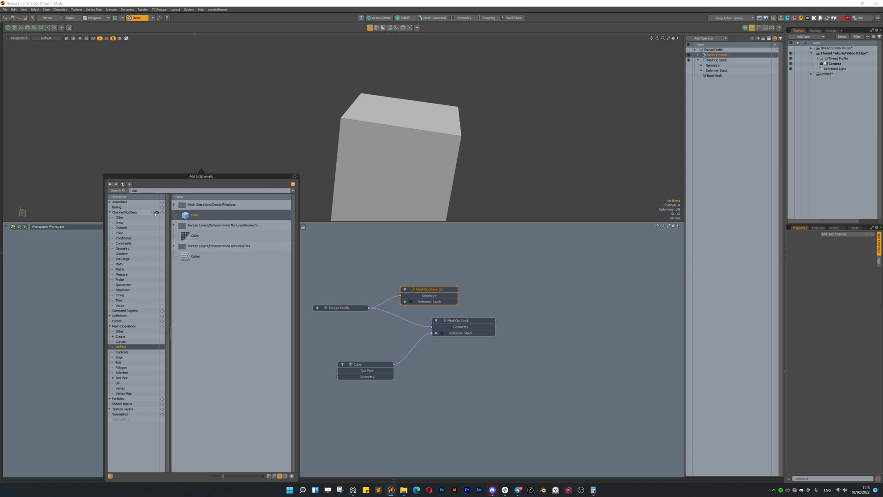
{"action": "left_click_drag", "start_coordinate": [292, 236], "coordinate": [401, 301]}
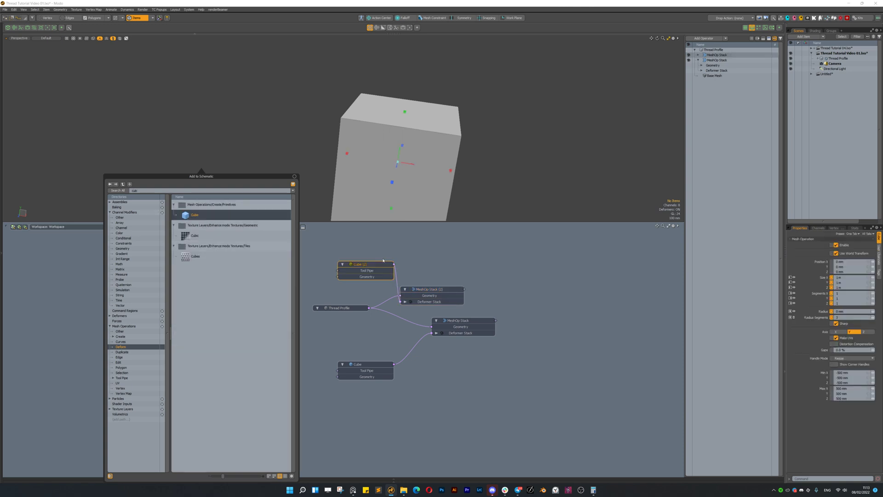
Delete the second Cube and the second MeshOp Stack from the schematic
{"action": "left_click", "coordinate": [440, 301]}
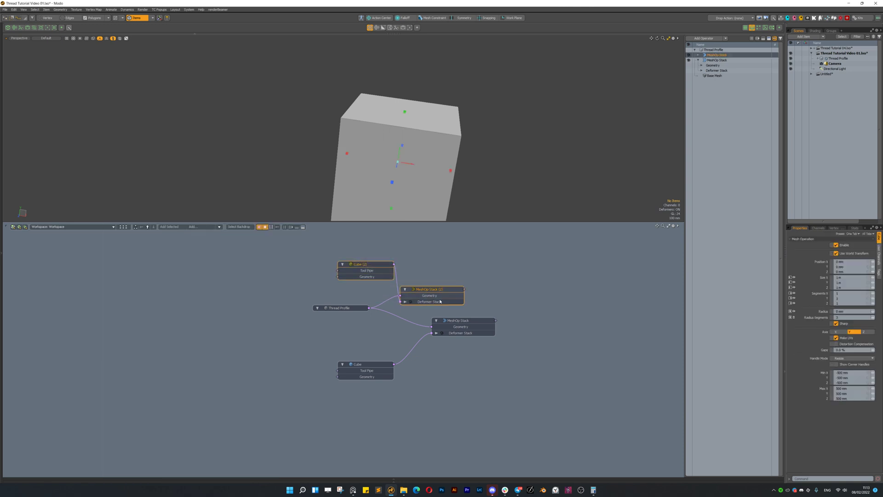
{"action": "key", "text": "Delete"}
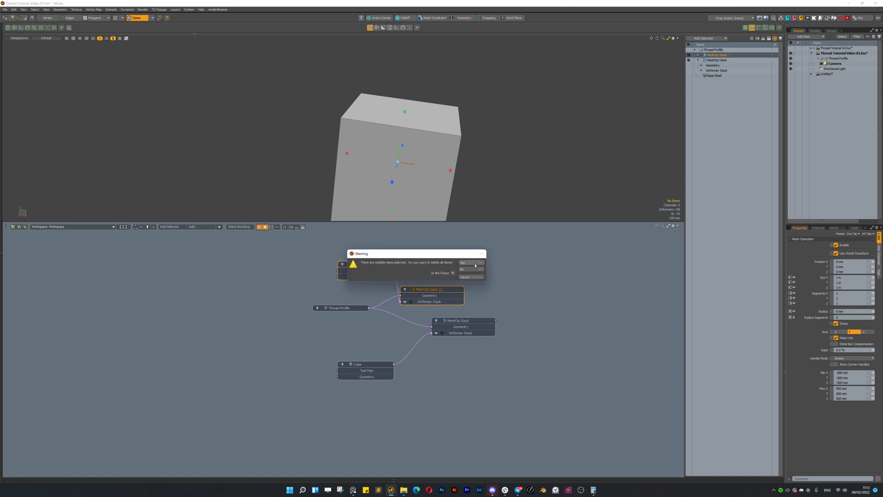
{"action": "left_click", "coordinate": [475, 262]}
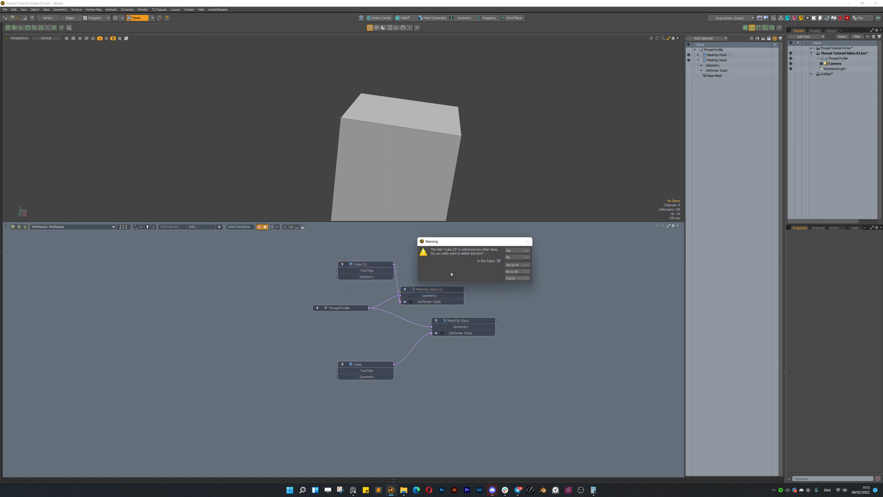
{"action": "left_click", "coordinate": [517, 265]}
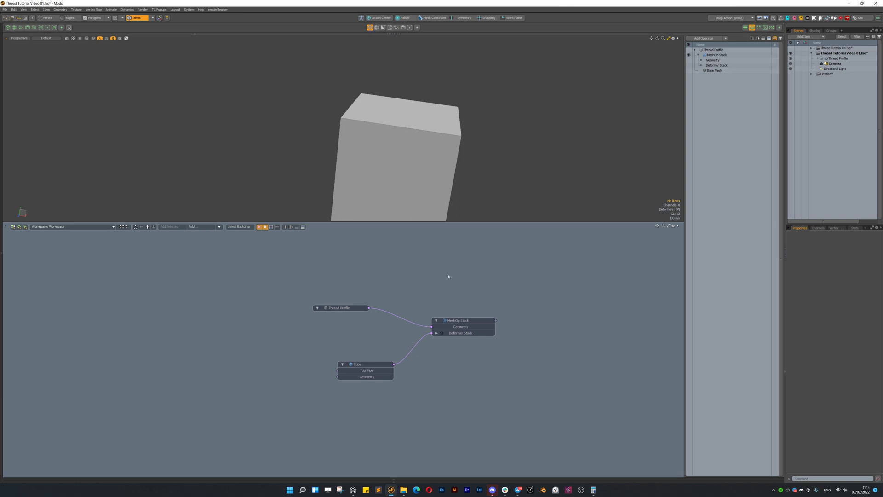
Set the remaining Cube operation's Size Y and Size Z to 0 mm
{"action": "left_click", "coordinate": [368, 365]}
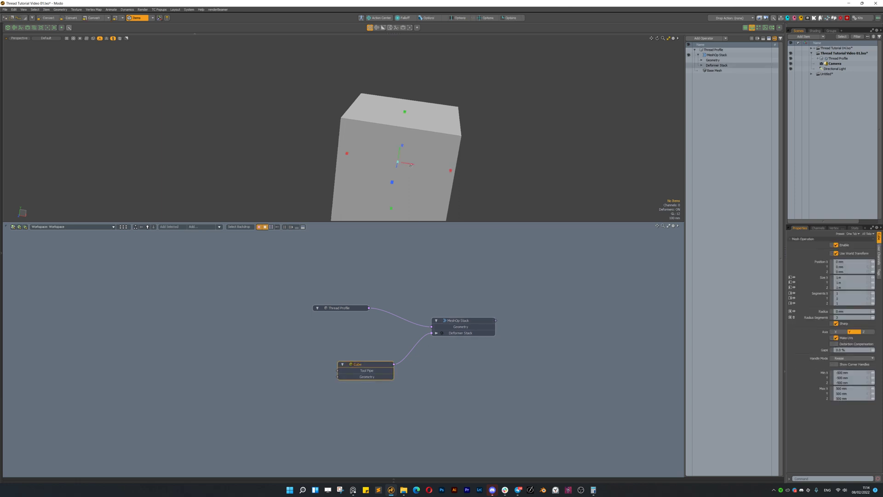
{"action": "mouse_move", "coordinate": [441, 175]}
{"action": "left_mouse_down", "text": "alt"}
{"action": "mouse_move", "coordinate": [428, 152]}
{"action": "mouse_move", "coordinate": [435, 158]}
{"action": "left_mouse_up", "text": "alt"}
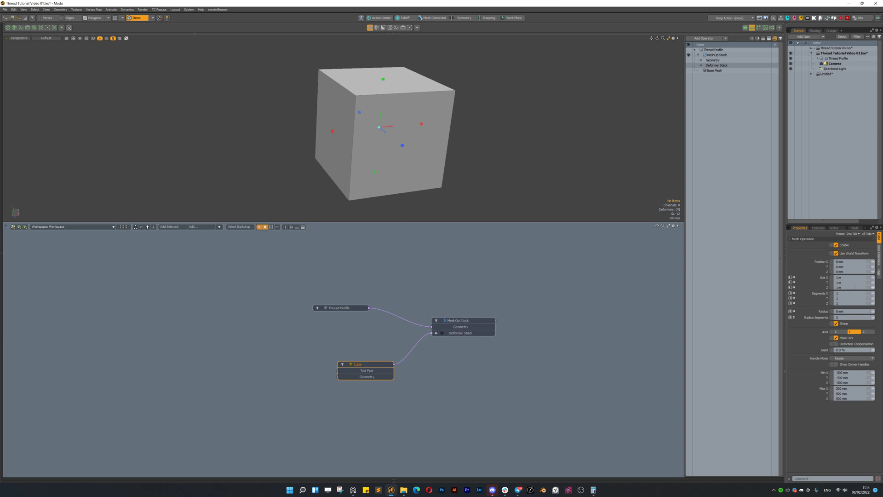
{"action": "key", "text": "k"}
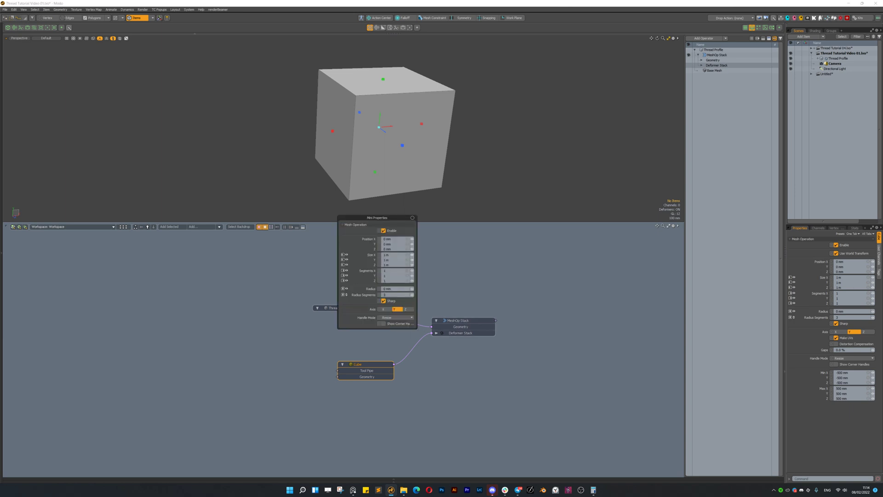
{"action": "left_click", "coordinate": [397, 258]}
{"action": "type", "text": "0"}
{"action": "key", "text": "Return"}
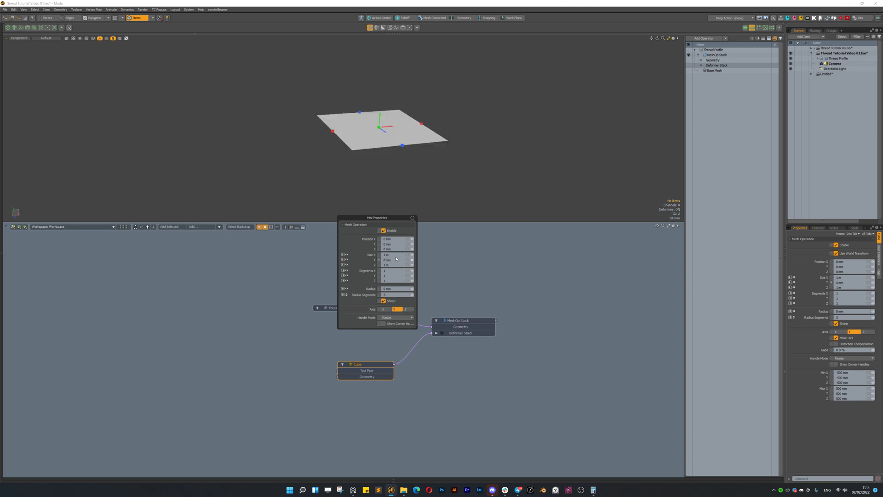
{"action": "left_click", "coordinate": [390, 265]}
{"action": "type", "text": "0"}
{"action": "key", "text": "Return"}
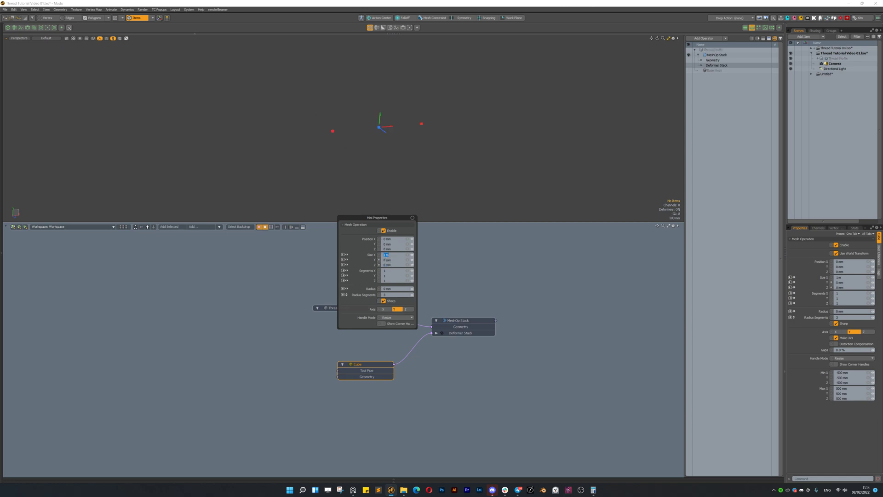
Set the Cube operation's Size X and Size Y to 2 mm
{"action": "type", "text": "2"}
{"action": "key", "text": "Tab"}
{"action": "type", "text": "2"}
{"action": "key", "text": "Return"}
{"action": "left_click", "coordinate": [460, 133]}
{"action": "left_click_drag", "start_coordinate": [460, 133], "coordinate": [497, 136], "text": "ctrl+alt"}
{"action": "left_click_drag", "start_coordinate": [244, 160], "coordinate": [353, 159], "text": "alt+shift"}
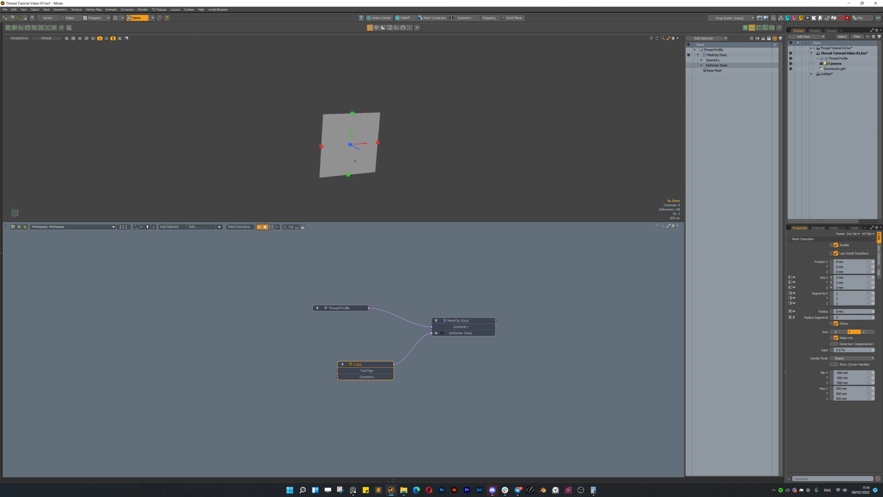
{"action": "left_click_drag", "start_coordinate": [334, 146], "coordinate": [387, 153], "text": "alt+shift"}
Expand the MeshOp Stack's Deformer Stack and select the square profile's upper edge, converting the component mode to vertices
{"action": "left_click", "coordinate": [460, 319]}
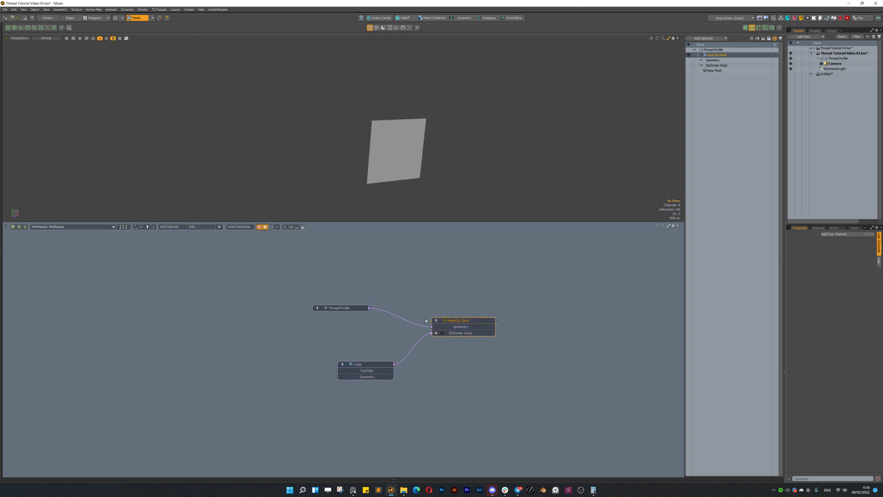
{"action": "left_click", "coordinate": [365, 364]}
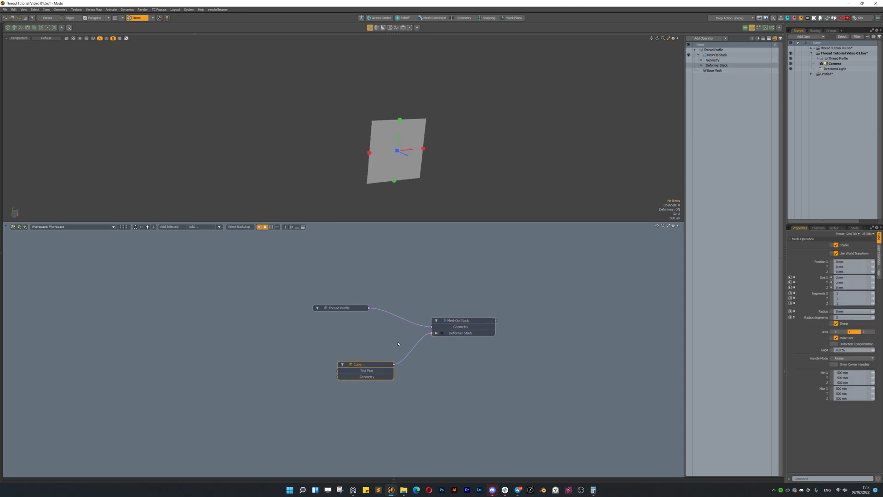
{"action": "left_click", "coordinate": [436, 333]}
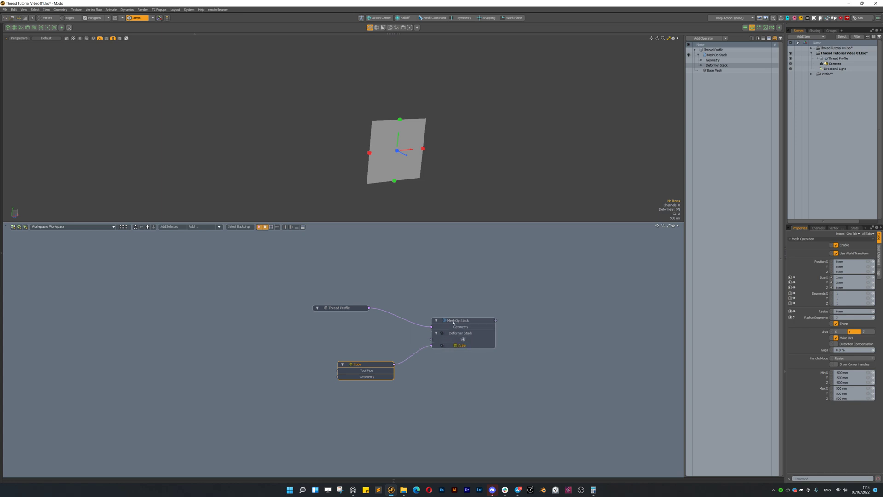
{"action": "left_click", "coordinate": [453, 322]}
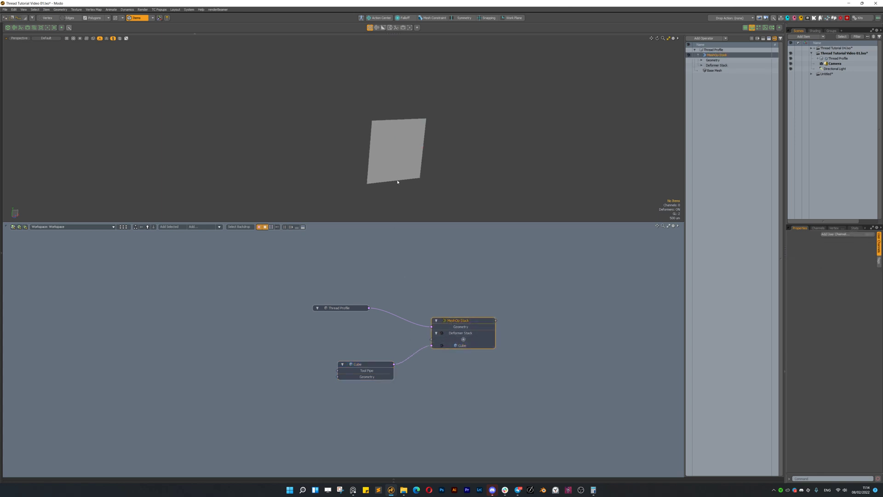
{"action": "key", "text": "2"}
{"action": "left_click", "coordinate": [399, 120]}
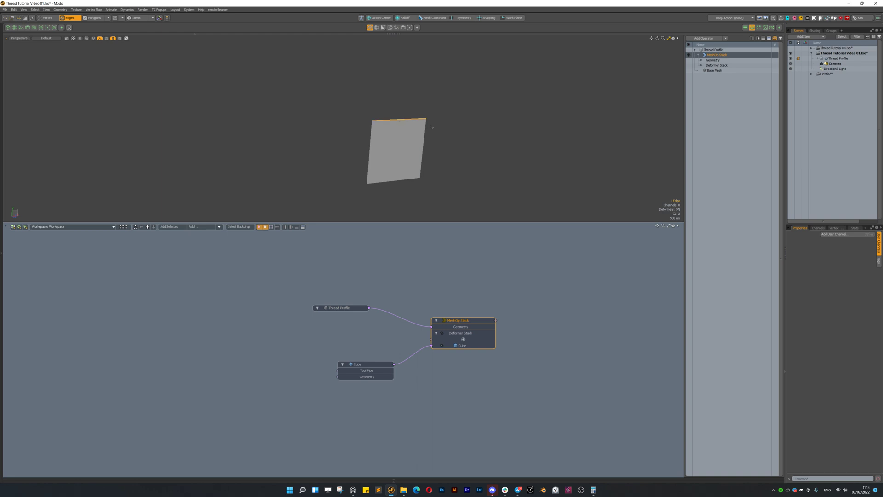
{"action": "left_click_drag", "start_coordinate": [440, 134], "coordinate": [415, 135], "text": "alt"}
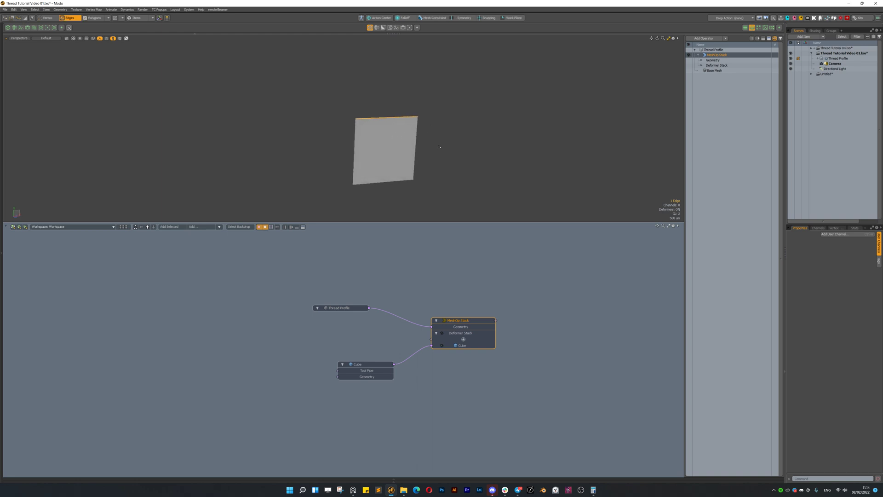
{"action": "key", "text": "1"}
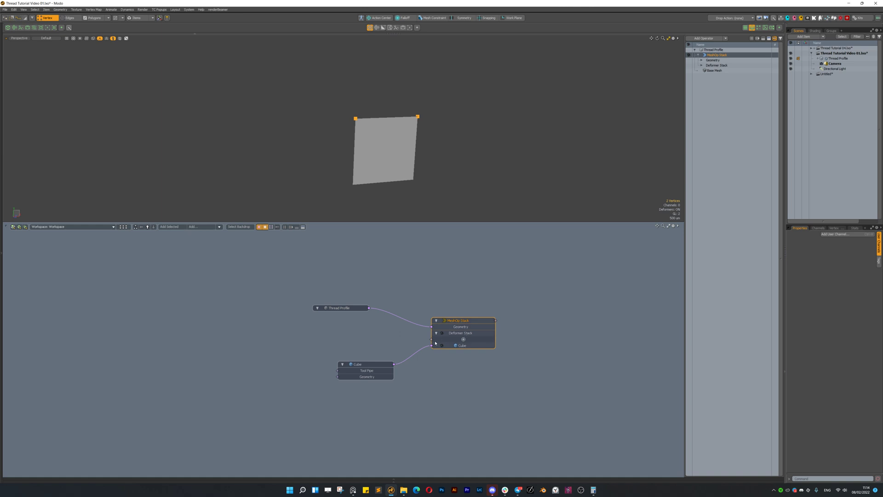
Add a Vertex Merge operation above the Cube in the MeshOp Stack's Deformer Stack
{"action": "left_click_drag", "start_coordinate": [433, 340], "coordinate": [375, 335]}
{"action": "left_click_drag", "start_coordinate": [371, 338], "coordinate": [371, 337]}
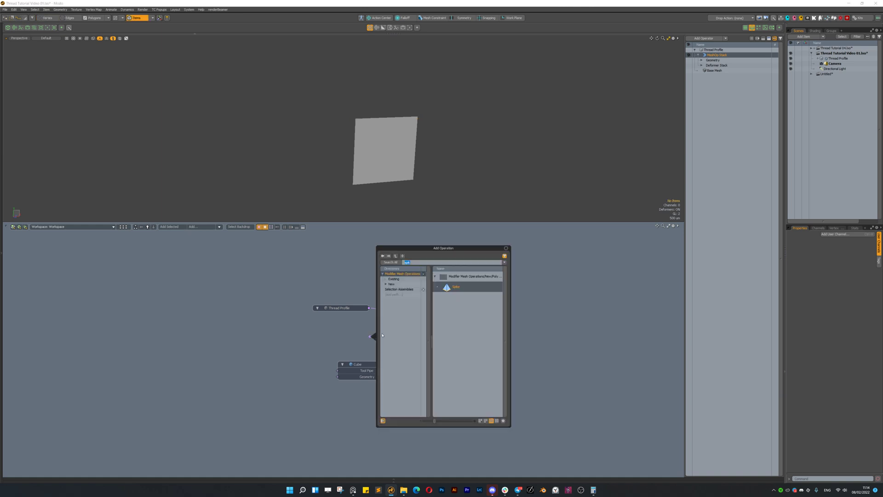
{"action": "type", "text": "verte"}
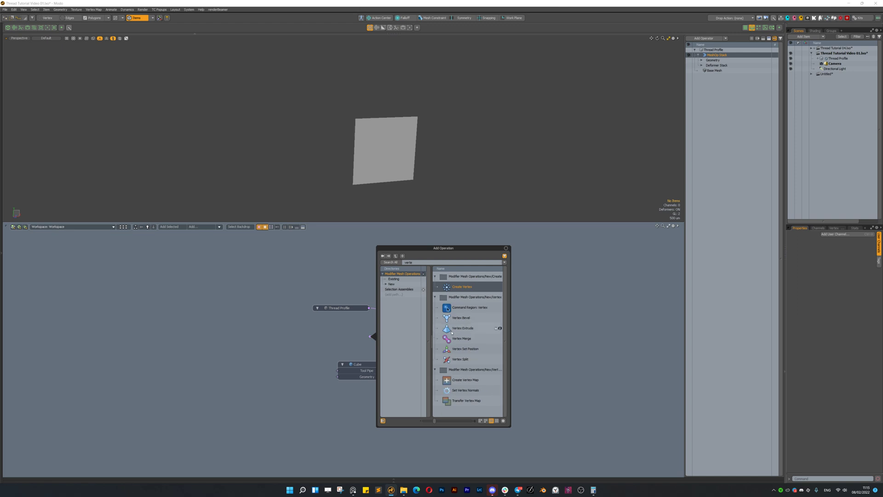
{"action": "double_click", "coordinate": [461, 339]}
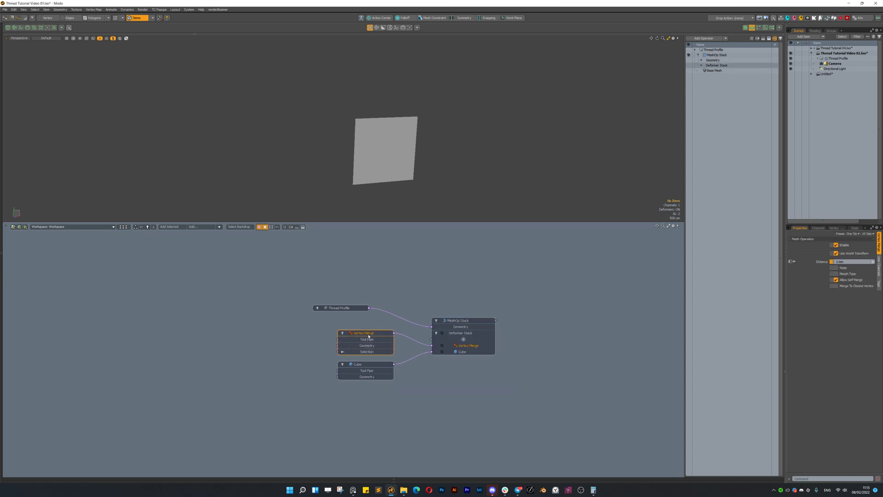
Add a Select By Index node feeding the Vertex Merge selection and place it beside the Vertex Merge node
{"action": "left_click", "coordinate": [380, 147]}
{"action": "key", "text": "1"}
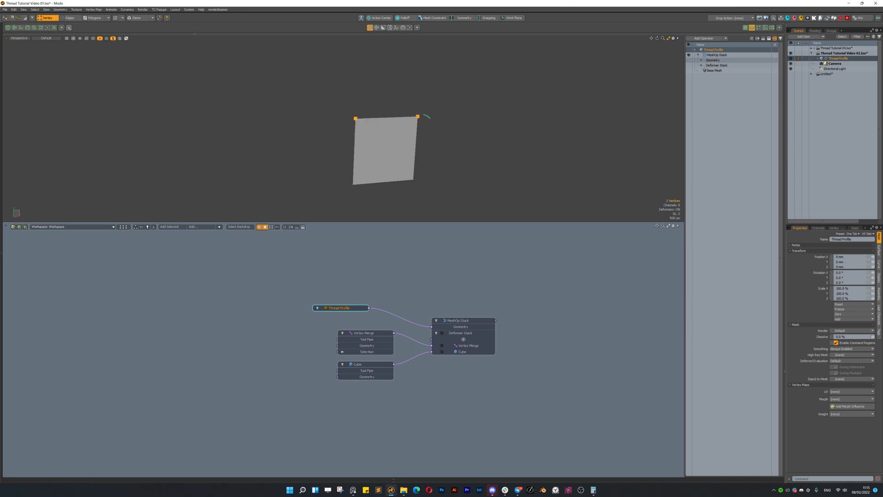
{"action": "left_click", "coordinate": [355, 333]}
{"action": "key", "text": "ctrl+space"}
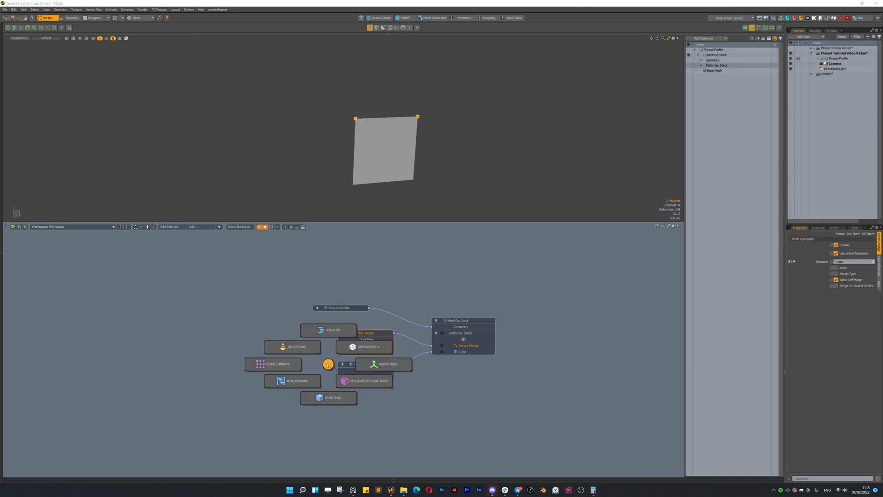
{"action": "left_click", "coordinate": [305, 352]}
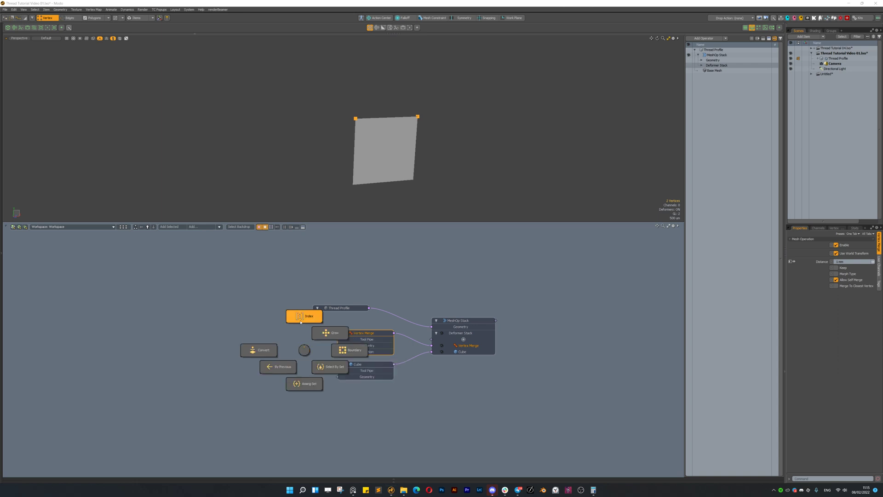
{"action": "left_click", "coordinate": [304, 335]}
{"action": "left_click_drag", "start_coordinate": [373, 339], "coordinate": [272, 352]}
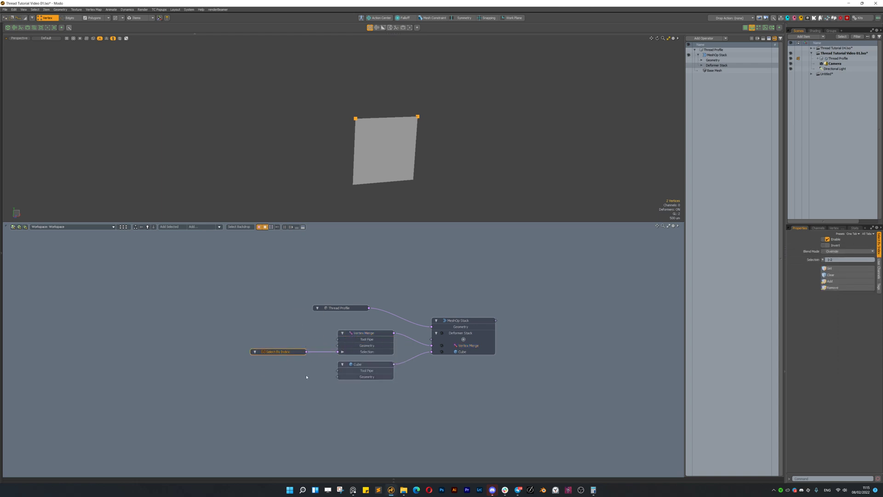
Clear the Select By Index selection, select the square's two upper corner vertices and set them as the indexed selection
{"action": "key", "text": "p"}
{"action": "left_click", "coordinate": [377, 108]}
{"action": "key", "text": "p"}
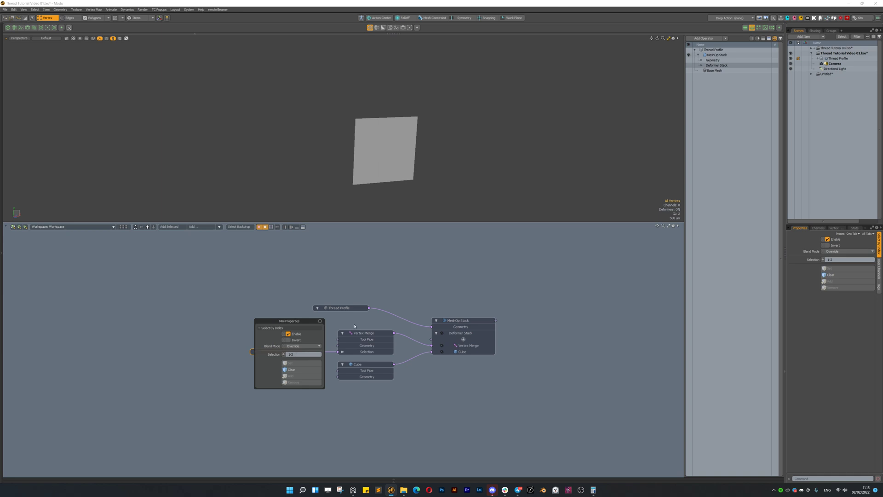
{"action": "key", "text": "p"}
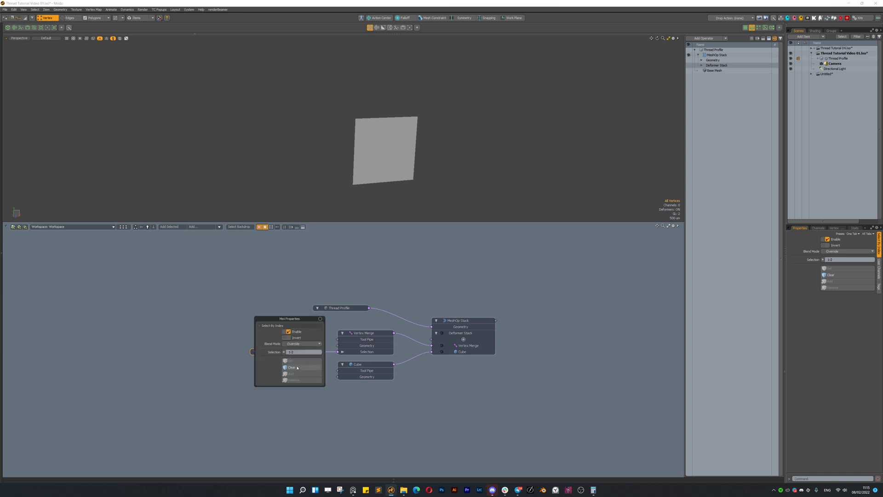
{"action": "left_click", "coordinate": [309, 367]}
{"action": "mouse_move", "coordinate": [351, 124]}
{"action": "right_mouse_down"}
{"action": "mouse_move", "coordinate": [474, 129]}
{"action": "mouse_move", "coordinate": [364, 133]}
{"action": "right_mouse_up"}
{"action": "key", "text": "p"}
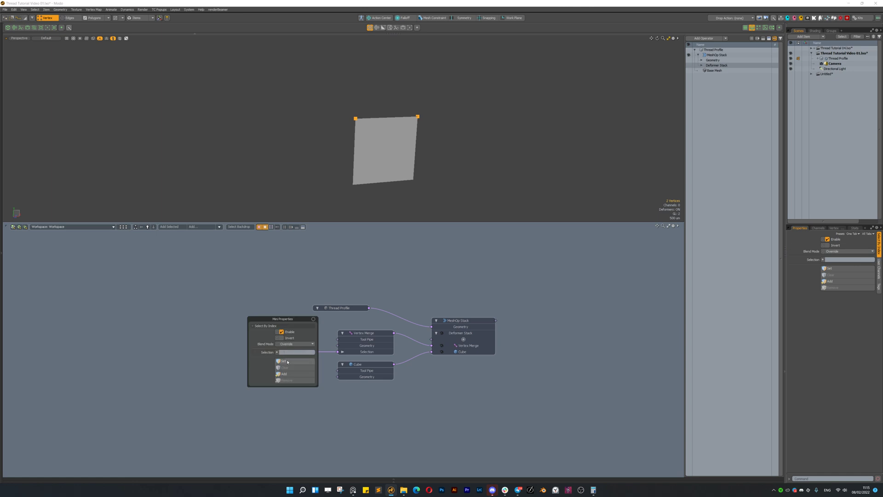
{"action": "left_click", "coordinate": [287, 361]}
Increase the Vertex Merge distance until the two upper vertices merge and the square becomes a triangle
{"action": "left_click", "coordinate": [376, 336]}
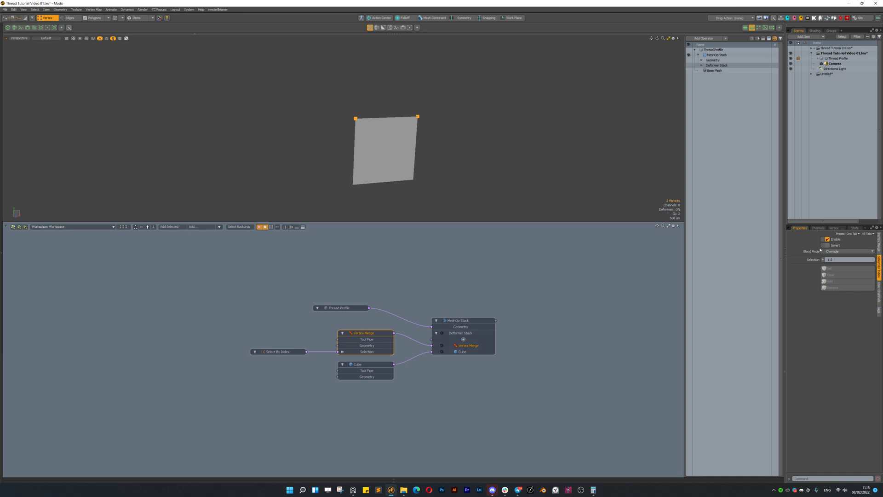
{"action": "key", "text": "p"}
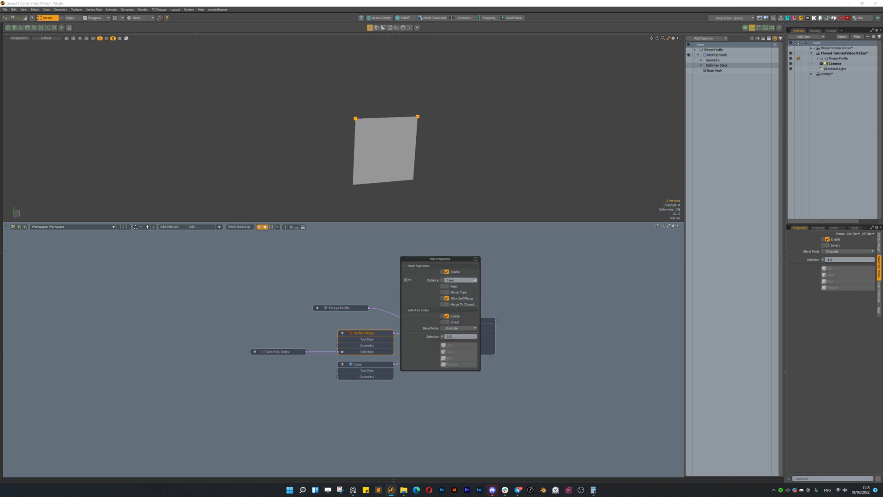
{"action": "left_click_drag", "start_coordinate": [475, 281], "coordinate": [487, 282]}
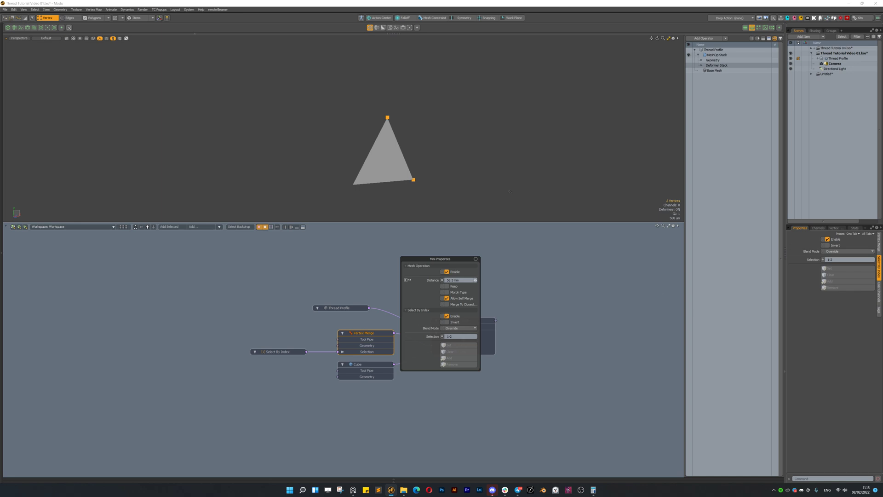
{"action": "left_click", "coordinate": [415, 252]}
Clear the vertex selection and select the triangular polygon of the Thread Profile
{"action": "left_click", "coordinate": [433, 188]}
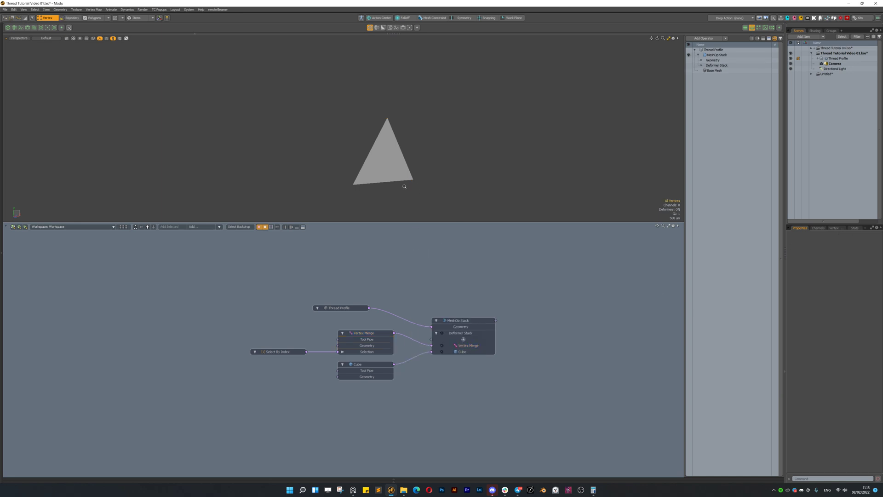
{"action": "key", "text": "3"}
{"action": "left_click", "coordinate": [397, 166]}
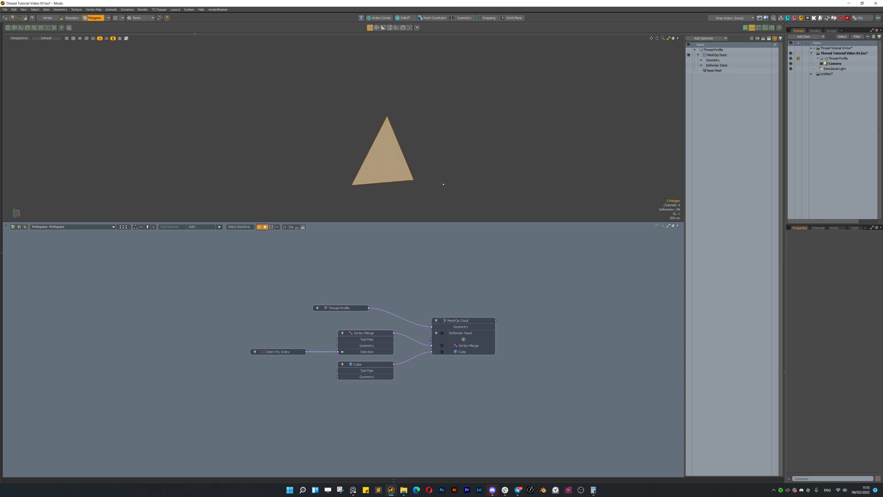
Turn on the Dimension Utility to measure the triangular polygon of the Thread Profile
{"action": "key", "text": "ctrl+1"}
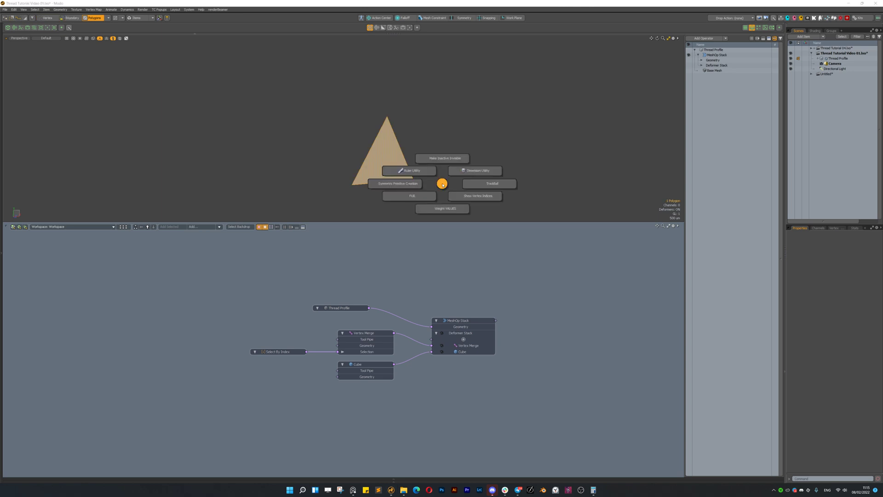
{"action": "left_click", "coordinate": [469, 171]}
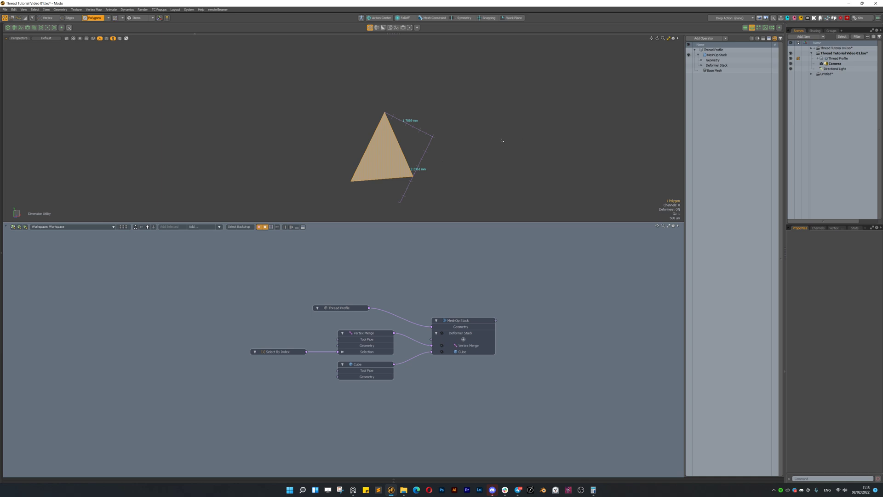
Switch to the Untitled scene and examine its triangular mesh and the settings of the Cylinder operation that builds it
{"action": "left_click", "coordinate": [811, 74]}
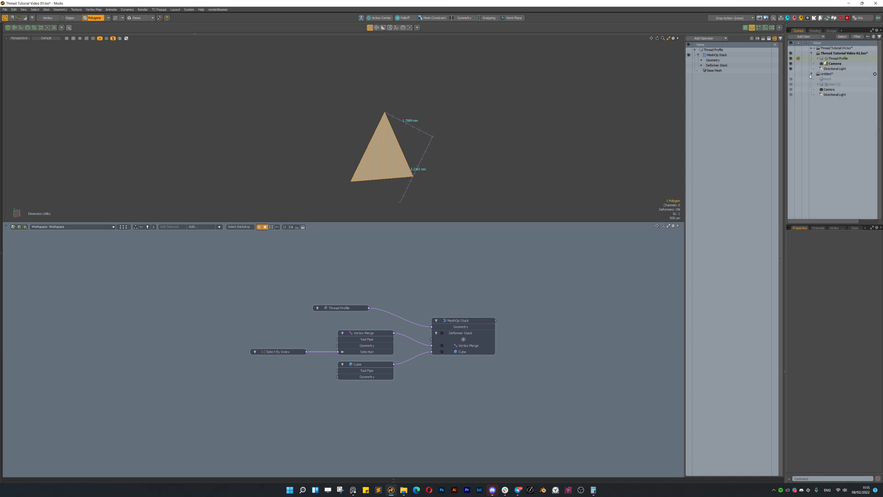
{"action": "left_click", "coordinate": [826, 74]}
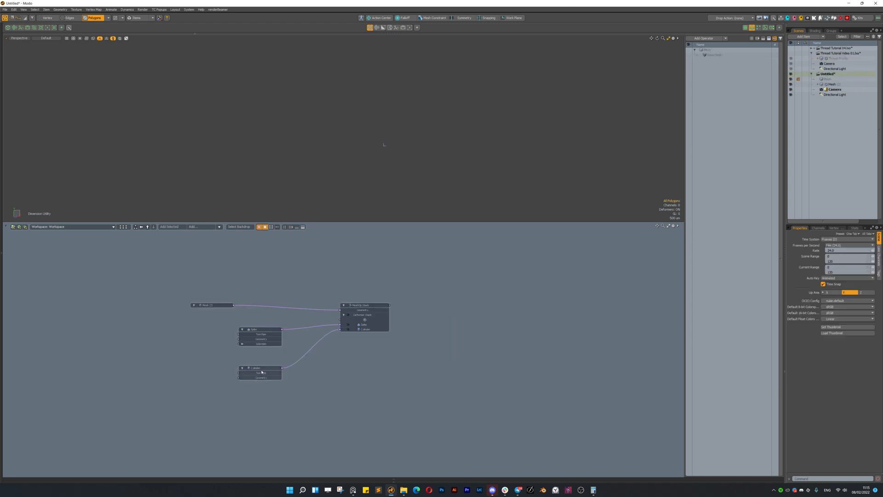
{"action": "left_click", "coordinate": [262, 372]}
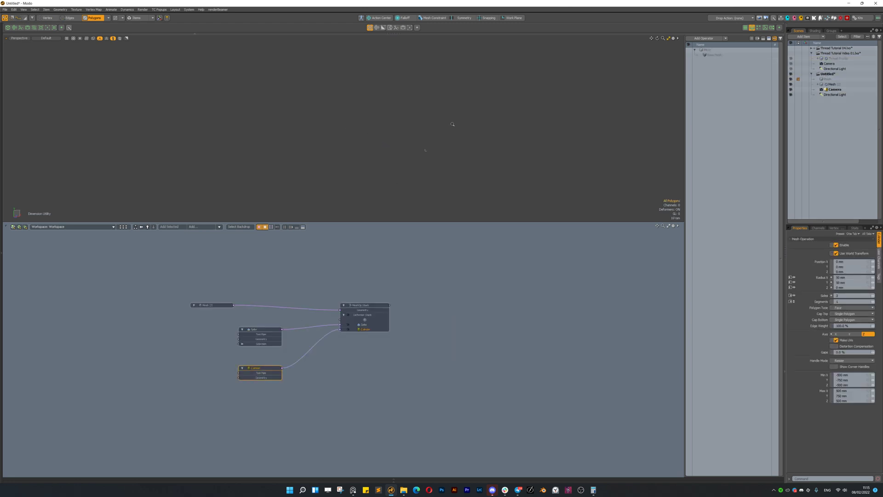
{"action": "key", "text": "ctrl+space"}
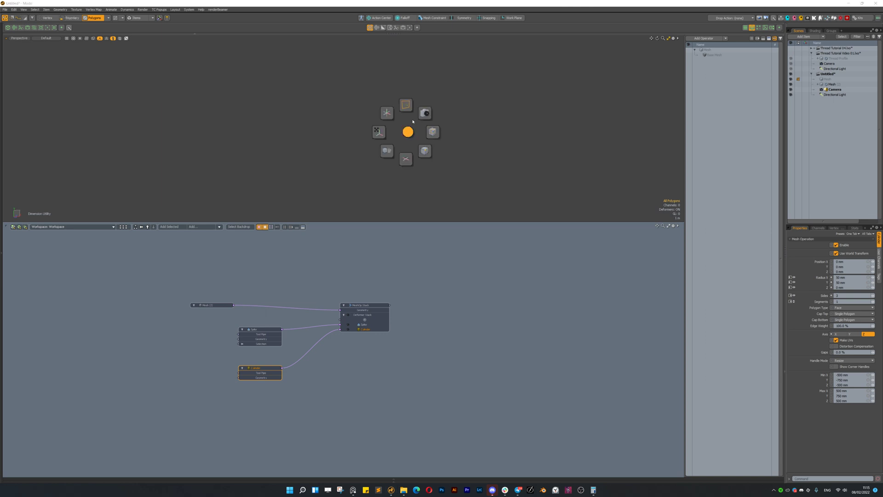
{"action": "left_click", "coordinate": [218, 306]}
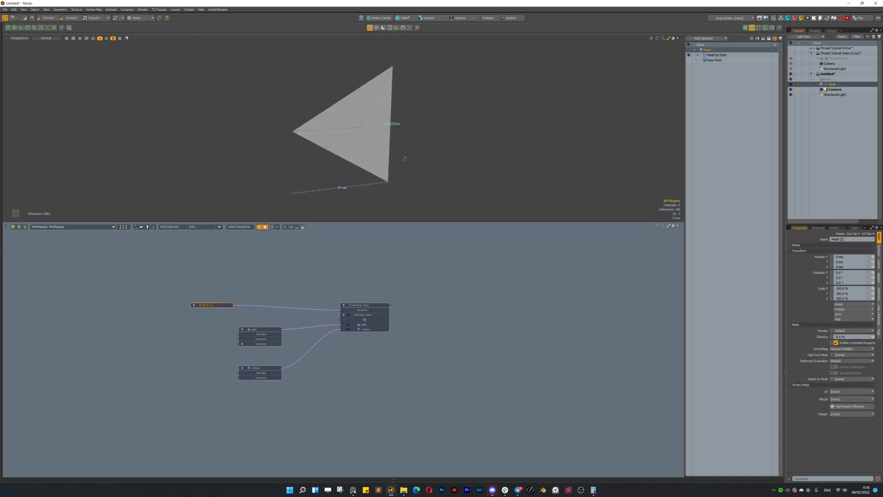
{"action": "left_click", "coordinate": [265, 368]}
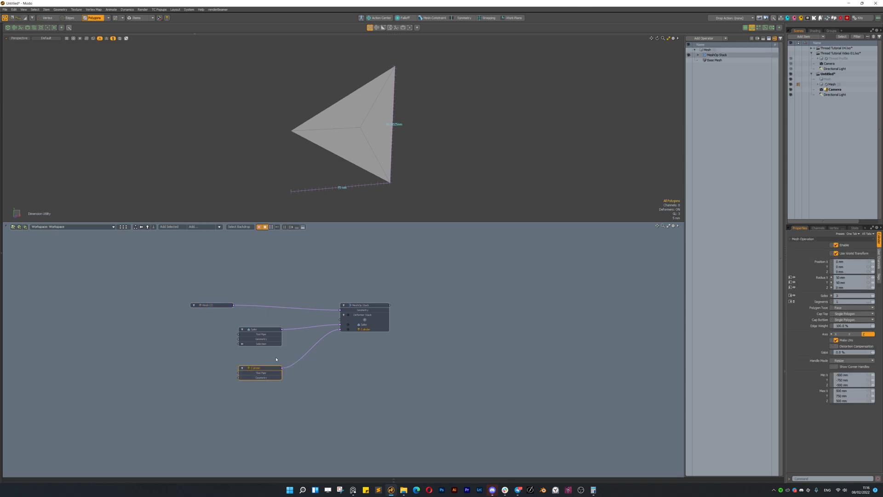
{"action": "scroll", "coordinate": [387, 156], "scroll_direction": "up", "scroll_amount": 2}
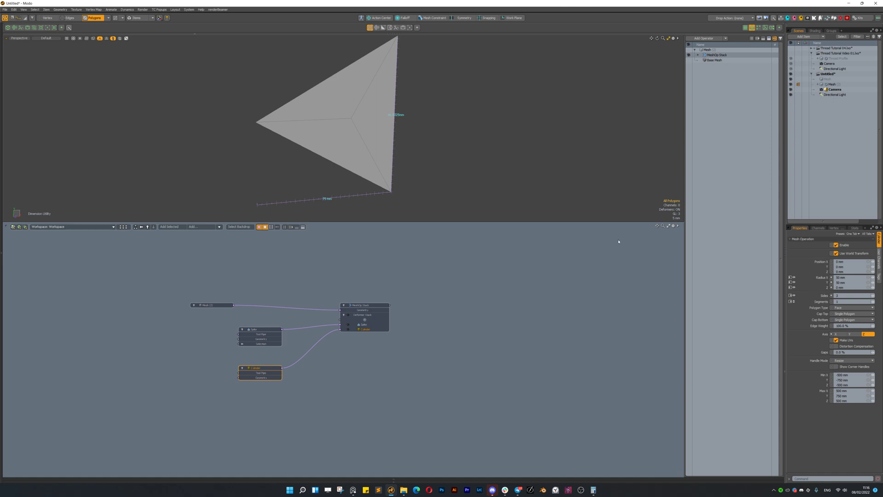
{"action": "left_click_drag", "start_coordinate": [423, 144], "coordinate": [368, 109], "text": "alt"}
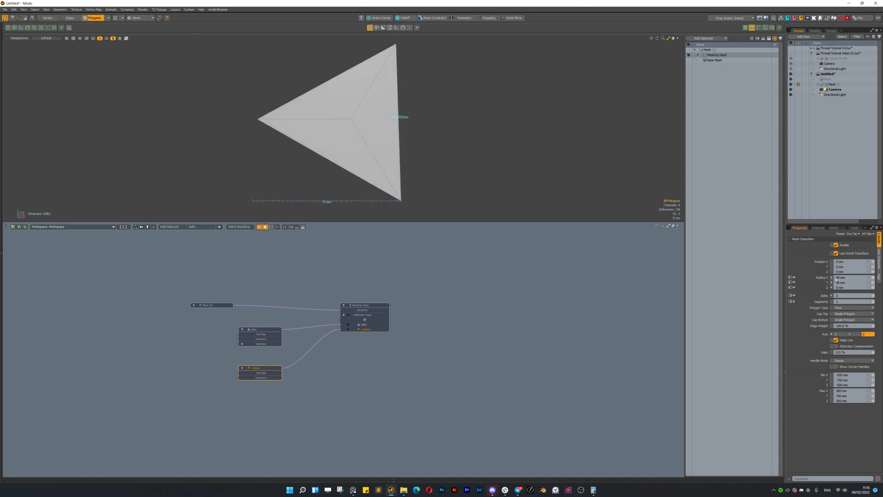
{"action": "left_click", "coordinate": [851, 277]}
{"action": "left_click_drag", "start_coordinate": [411, 86], "coordinate": [305, 163], "text": "alt"}
Measure the outer and inner edges of the Cylinder-based triangle one at a time in edge selection mode
{"action": "key", "text": "2"}
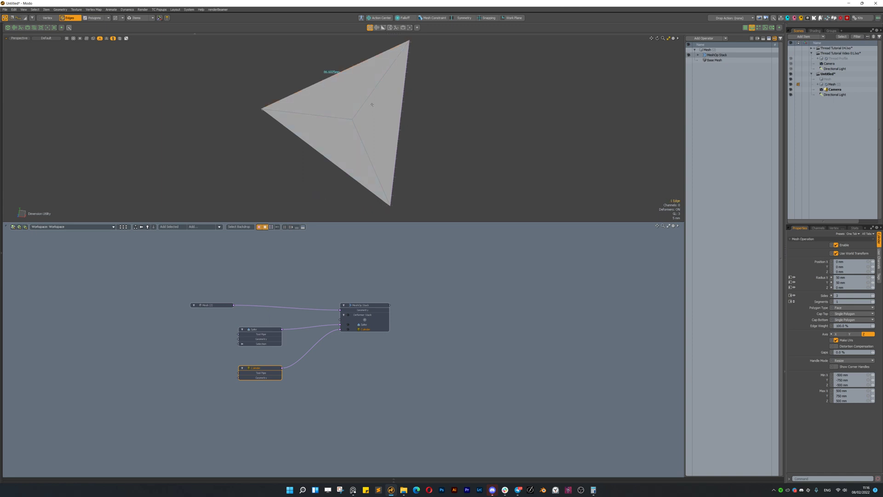
{"action": "left_click", "coordinate": [386, 111]}
{"action": "left_click", "coordinate": [324, 164]}
{"action": "left_click", "coordinate": [372, 152]}
{"action": "left_click", "coordinate": [355, 116]}
{"action": "left_click_drag", "start_coordinate": [417, 150], "coordinate": [414, 153], "text": "alt"}
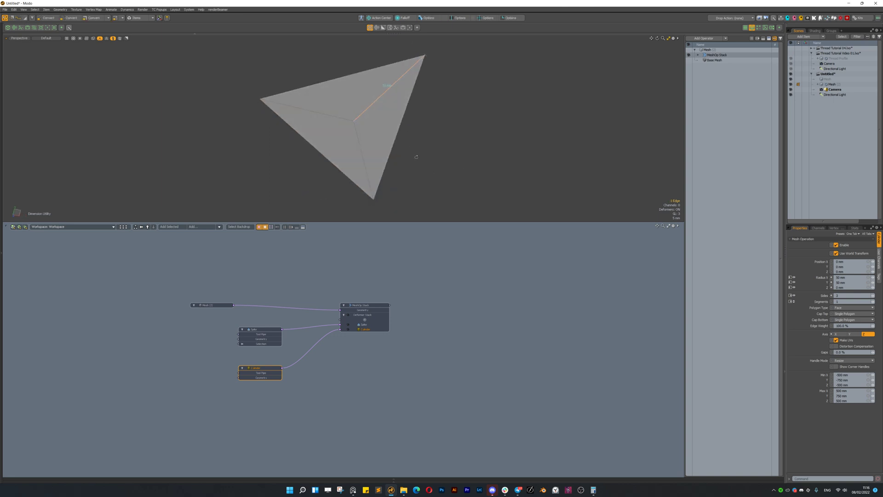
{"action": "left_click", "coordinate": [311, 111]}
{"action": "left_click", "coordinate": [407, 94]}
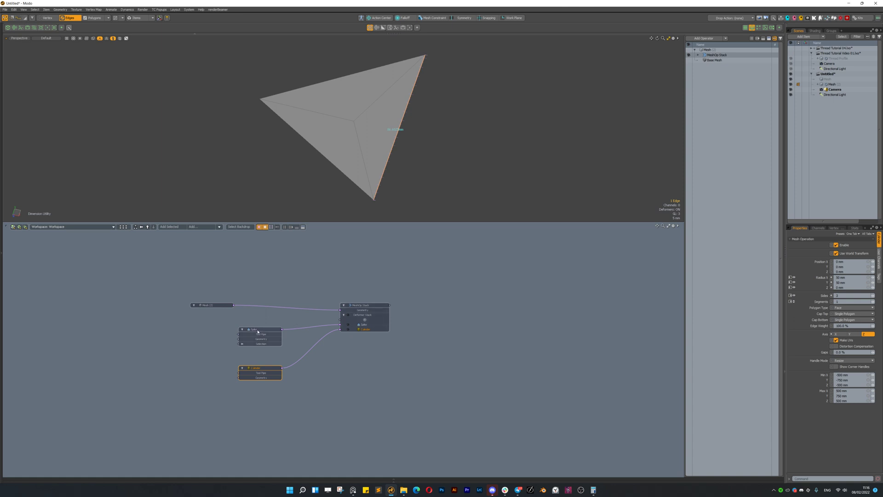
Return to the Thread Tutorial Video 01 scene and measure the base edge of the Thread Profile triangle
{"action": "left_click_drag", "start_coordinate": [258, 331], "coordinate": [257, 341]}
{"action": "left_click", "coordinate": [219, 326]}
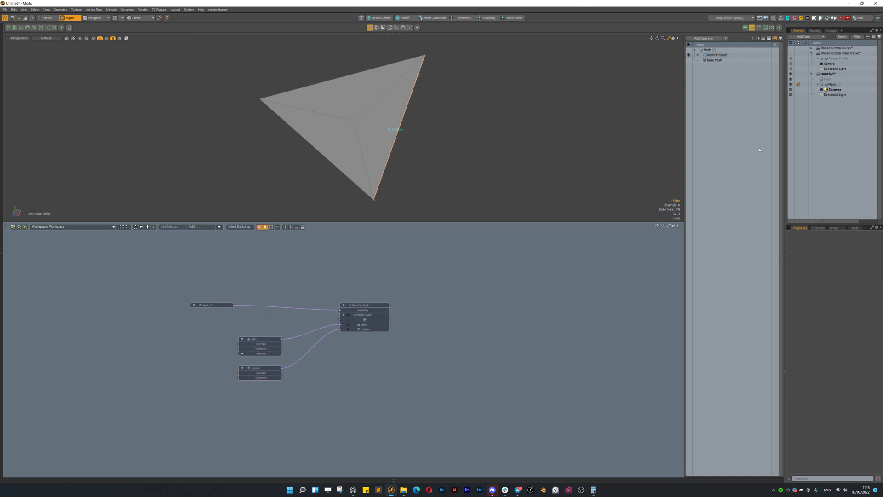
{"action": "left_click", "coordinate": [840, 53]}
{"action": "mouse_move", "coordinate": [356, 133]}
{"action": "left_mouse_down", "text": "ctrl+alt"}
{"action": "mouse_move", "coordinate": [469, 116]}
{"action": "mouse_move", "coordinate": [446, 186]}
{"action": "mouse_move", "coordinate": [345, 98]}
{"action": "mouse_move", "coordinate": [340, 129]}
{"action": "left_mouse_up", "text": "ctrl+alt"}
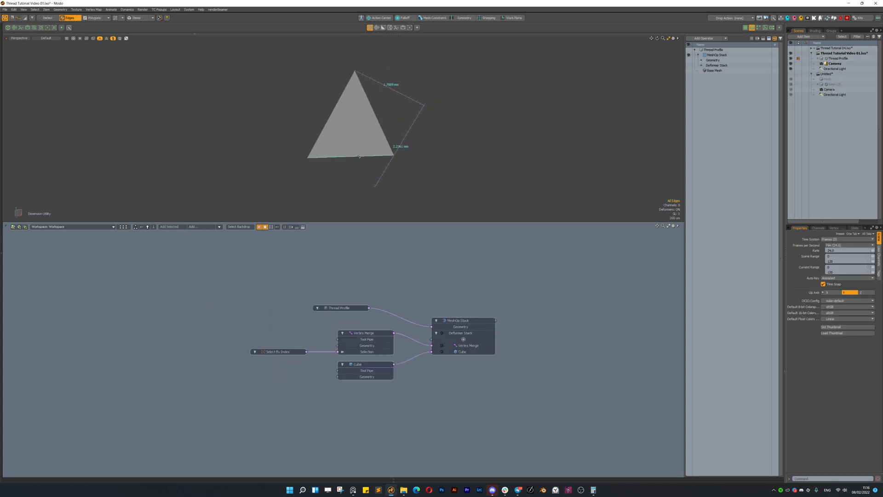
{"action": "left_click", "coordinate": [368, 156]}
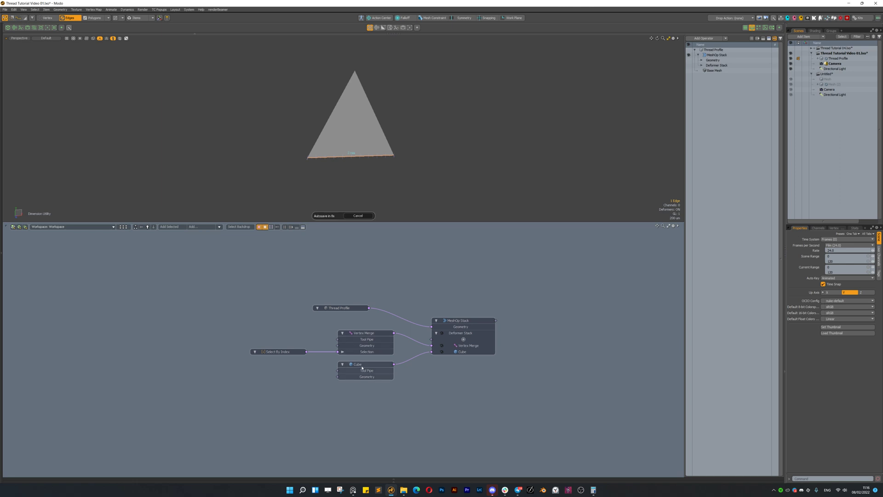
Try a taller Size Y on the Cube operation, and set Size Y to 1 mm
{"action": "left_click", "coordinate": [362, 368]}
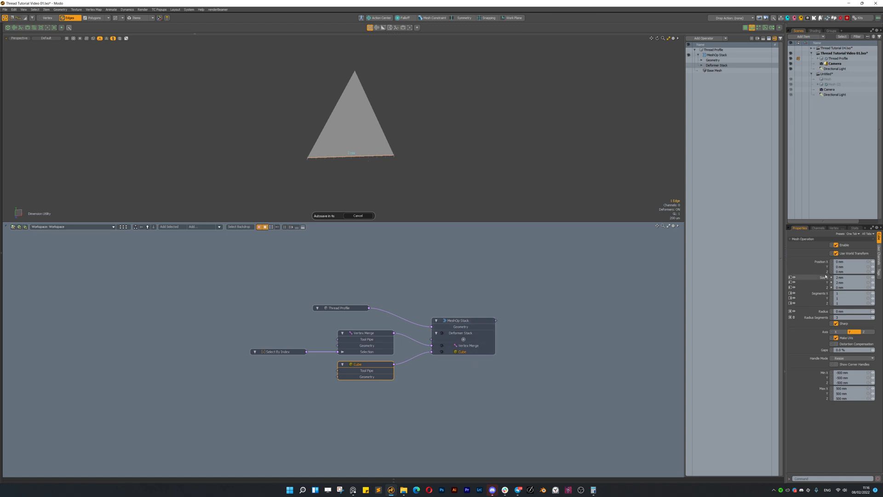
{"action": "mouse_move", "coordinate": [874, 283]}
{"action": "left_mouse_down"}
{"action": "mouse_move", "coordinate": [865, 290]}
{"action": "mouse_move", "coordinate": [877, 282]}
{"action": "left_mouse_up"}
{"action": "scroll", "coordinate": [409, 172], "scroll_direction": "down", "scroll_amount": 5}
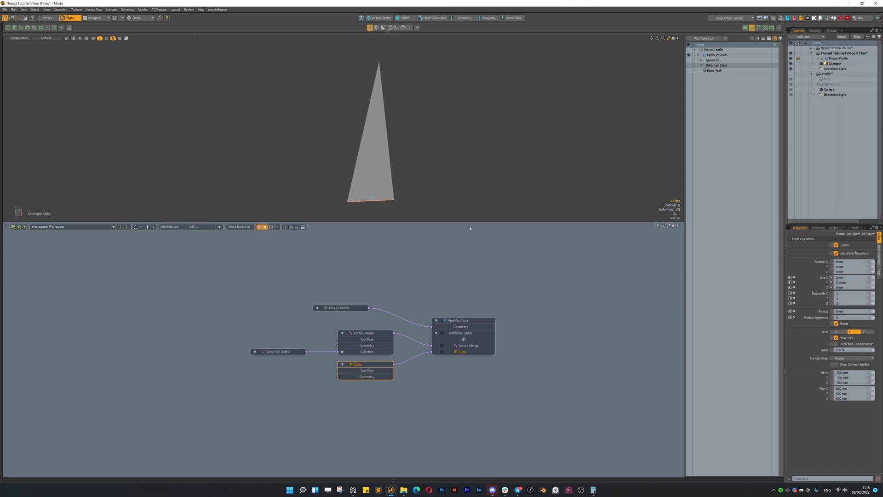
{"action": "left_click", "coordinate": [858, 282]}
{"action": "type", "text": "1"}
{"action": "key", "text": "Return"}
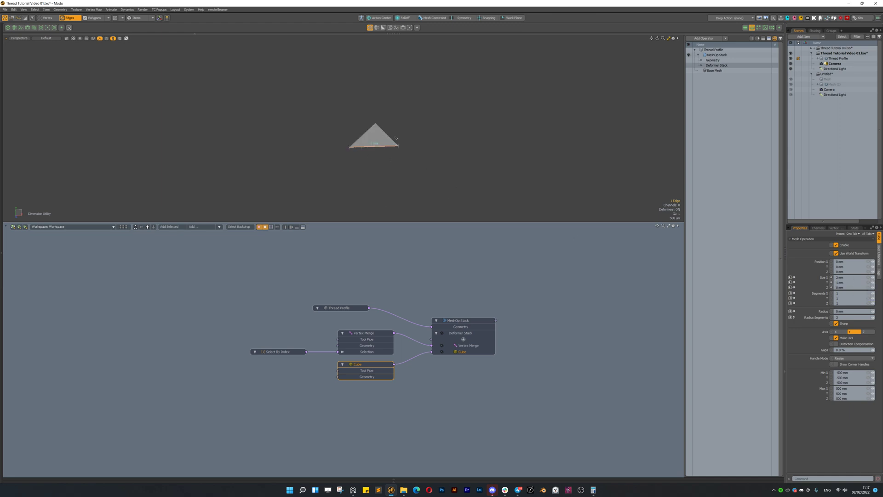
Select the triangle's base edge and set the Cube's Size X to 1 mm
{"action": "left_click", "coordinate": [386, 134]}
{"action": "left_click", "coordinate": [381, 147]}
{"action": "double_click", "coordinate": [847, 277]}
{"action": "type", "text": "1"}
{"action": "key", "text": "Return"}
Add the sloping side edge to the base edge selection to measure the triangle's width and height together
{"action": "left_click_drag", "start_coordinate": [369, 143], "coordinate": [423, 140], "text": "ctrl+alt"}
{"action": "left_click", "coordinate": [431, 135], "text": "shift"}
{"action": "key", "text": "k"}
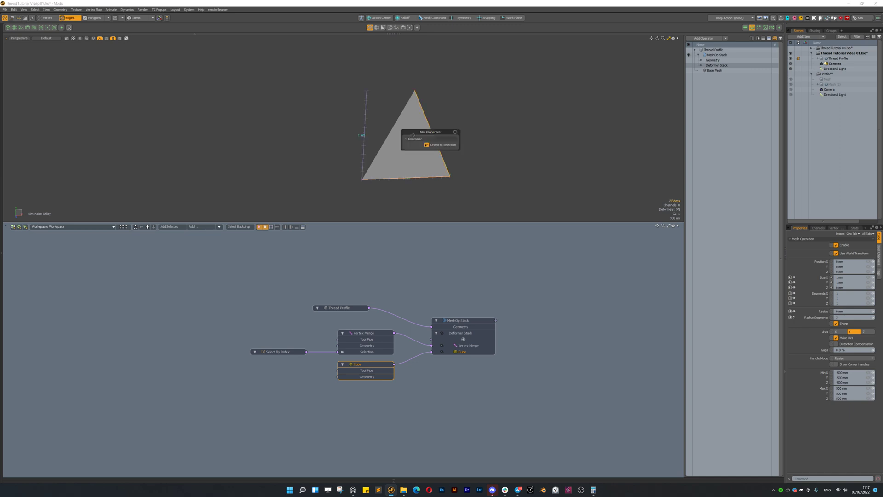
Set both Size X and Size Y of the Cube operation to 2 mm
{"action": "left_click", "coordinate": [848, 278]}
{"action": "type", "text": "2"}
{"action": "key", "text": "Return"}
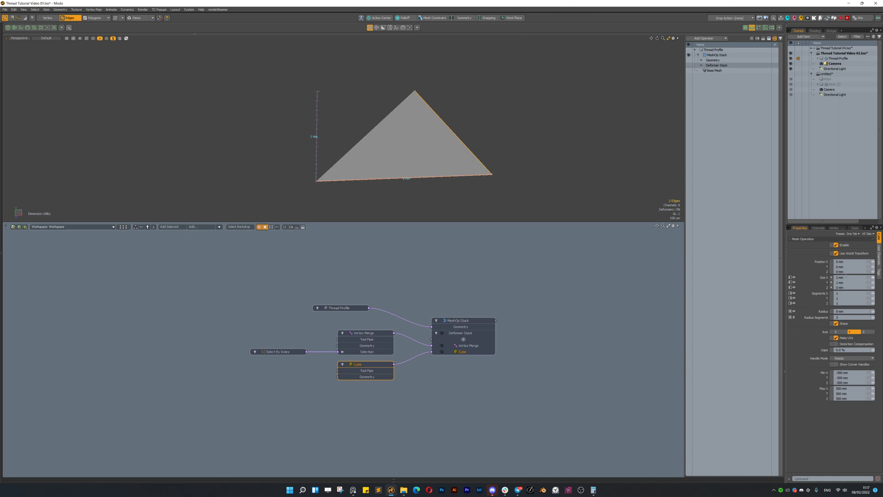
{"action": "left_click", "coordinate": [846, 281]}
{"action": "type", "text": "2"}
{"action": "key", "text": "Return"}
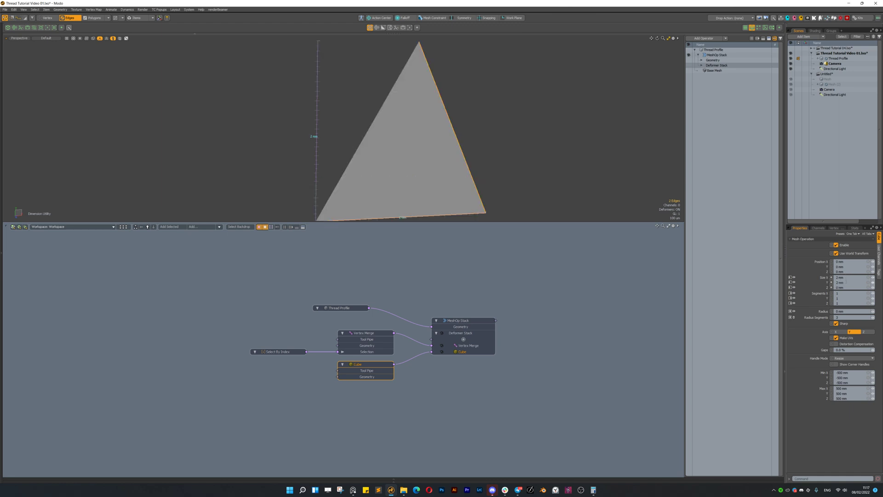
{"action": "scroll", "coordinate": [477, 165], "scroll_direction": "down", "scroll_amount": 2}
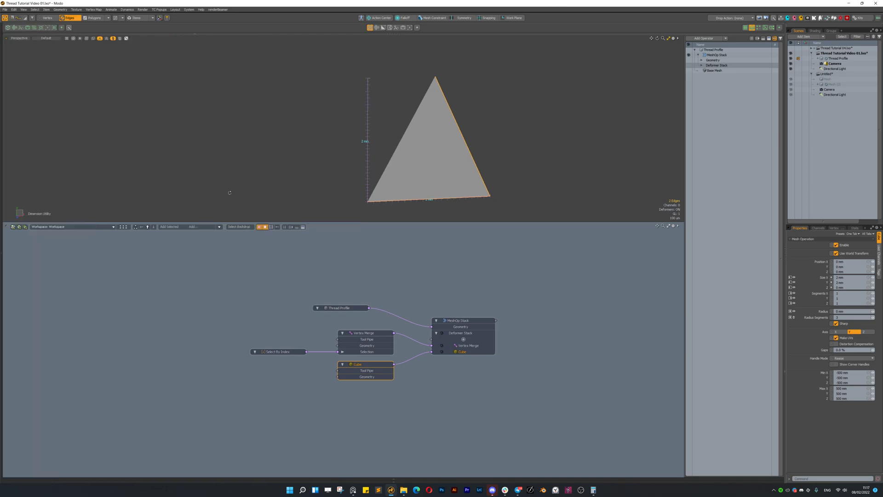
Bring up the thread geometry reference board, keep it always on top, and return to the Modo schematic
{"action": "key", "text": "alt+Tab"}
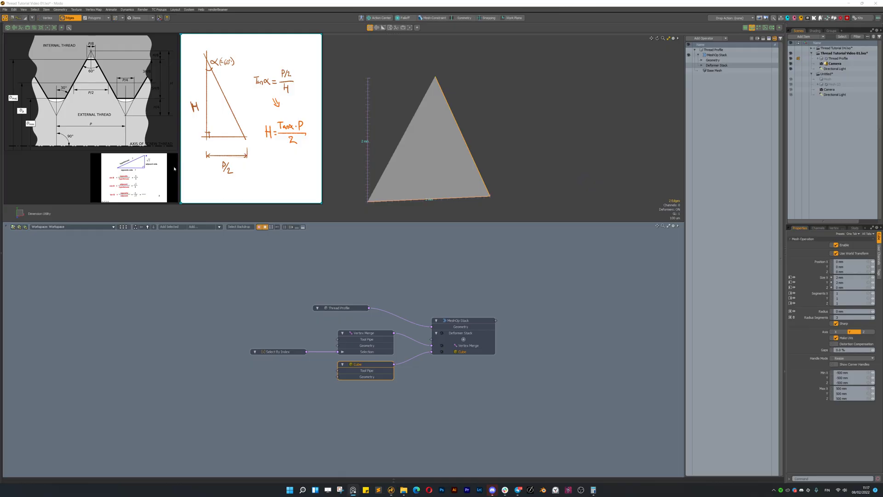
{"action": "key", "text": "ctrl+shift+a"}
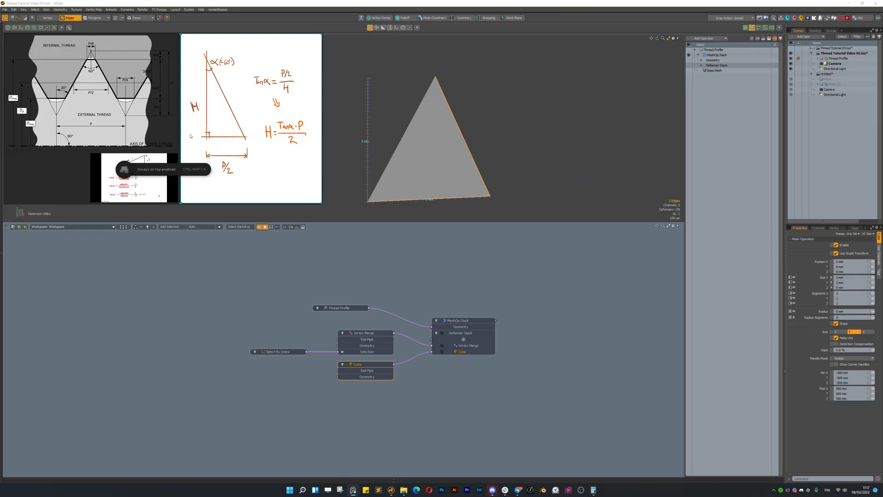
{"action": "left_click", "coordinate": [242, 241]}
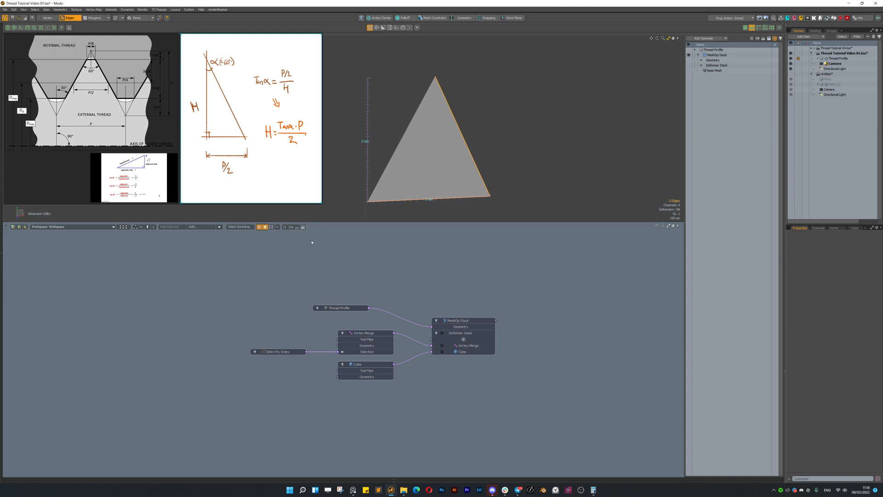
Add the Cube's Size X and Size Y channels to the schematic, and move the Select By Index and Thread Profile nodes closer in
{"action": "left_click_drag", "start_coordinate": [315, 248], "coordinate": [372, 251], "text": "alt"}
{"action": "left_click_drag", "start_coordinate": [438, 206], "coordinate": [432, 168], "text": "ctrl+alt"}
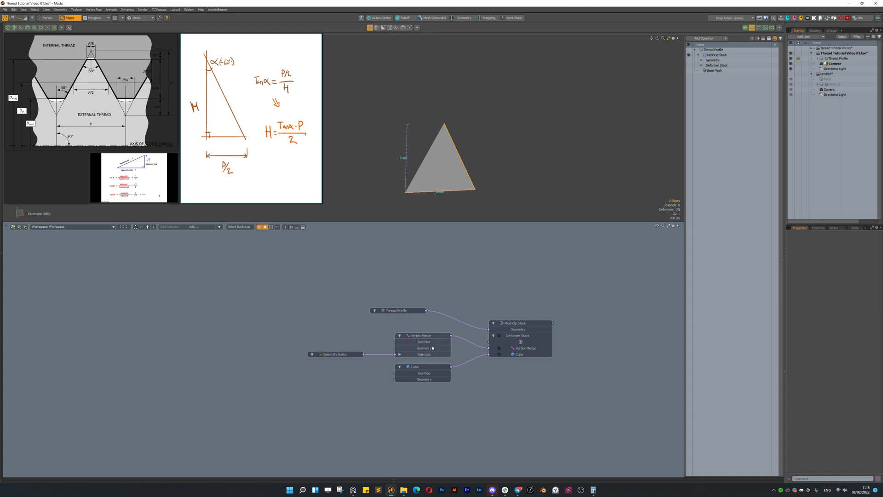
{"action": "left_click", "coordinate": [429, 369]}
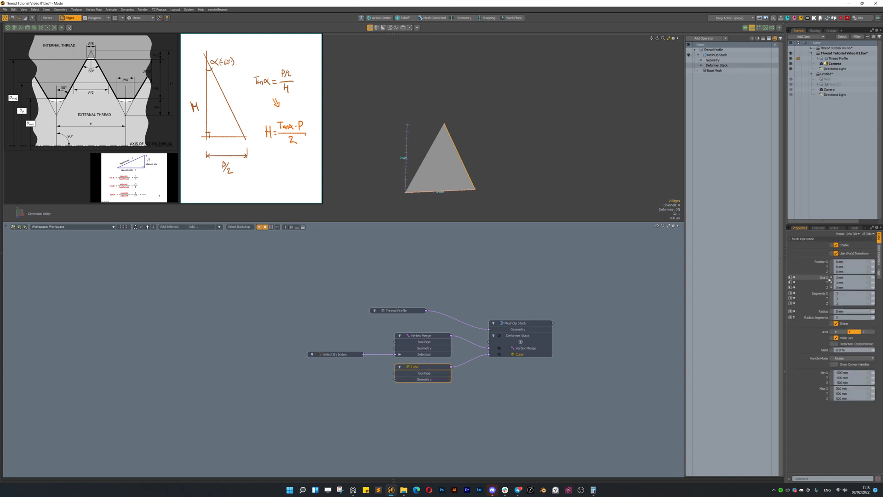
{"action": "left_click", "coordinate": [824, 278]}
{"action": "left_click", "coordinate": [823, 284], "text": "ctrl"}
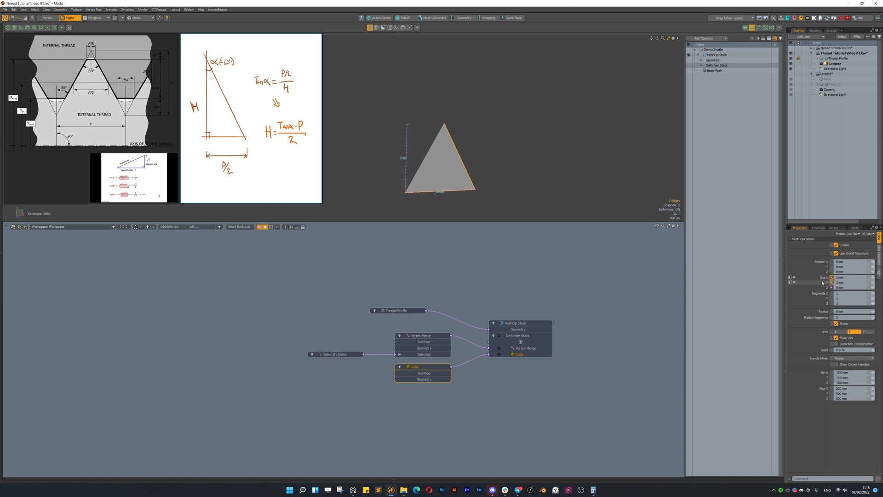
{"action": "right_click", "coordinate": [825, 281]}
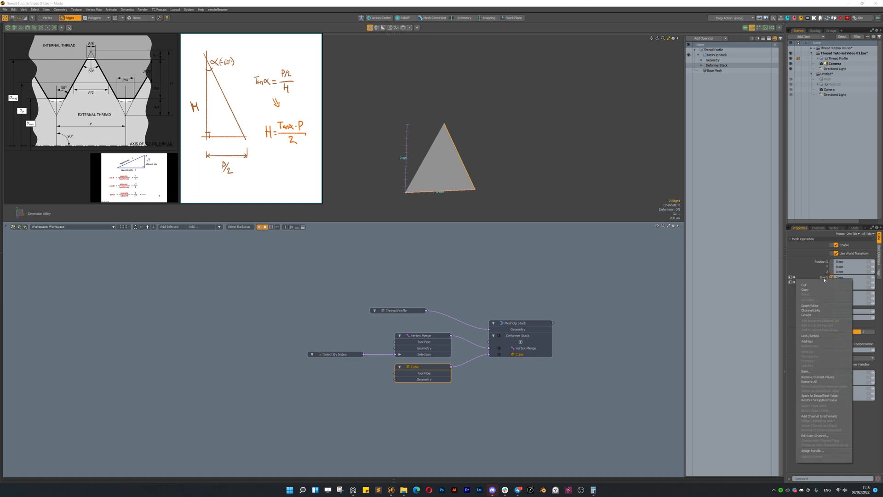
{"action": "left_click", "coordinate": [829, 416]}
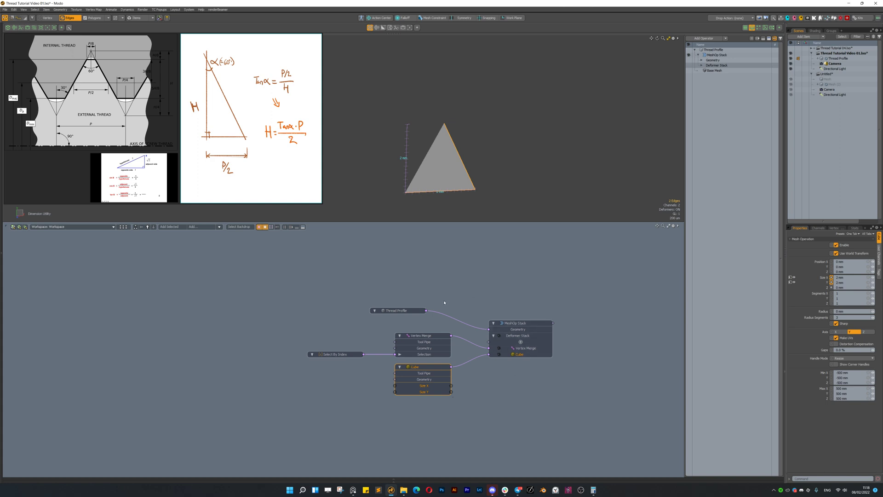
{"action": "left_click_drag", "start_coordinate": [331, 358], "coordinate": [356, 358]}
{"action": "left_click_drag", "start_coordinate": [396, 310], "coordinate": [421, 310]}
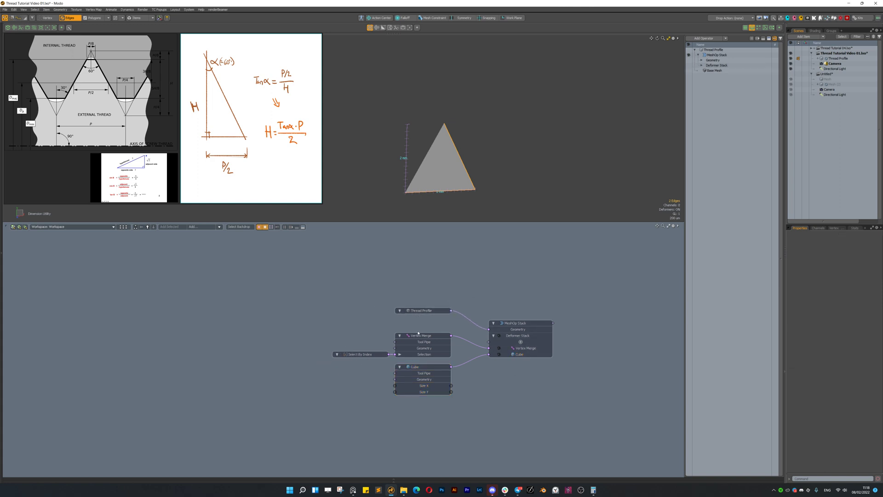
Clear the edge selection and add a Locator to the scene and schematic
{"action": "left_click", "coordinate": [382, 189]}
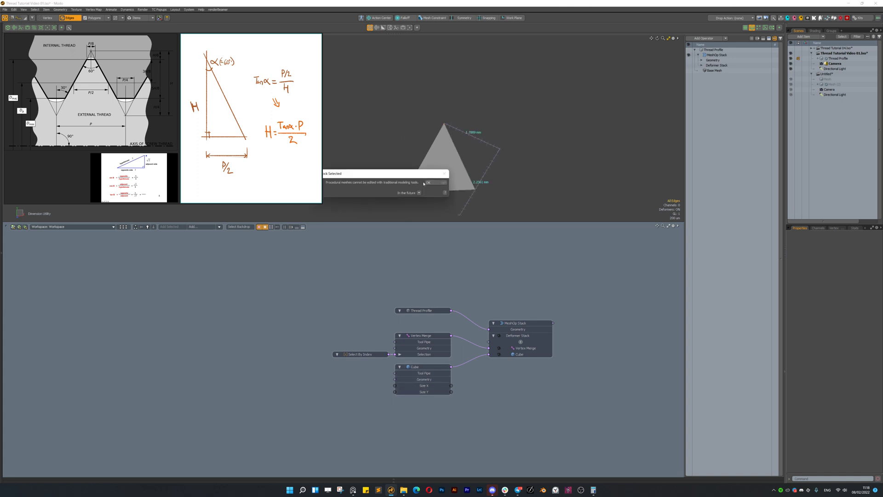
{"action": "key", "text": "ctrl+l"}
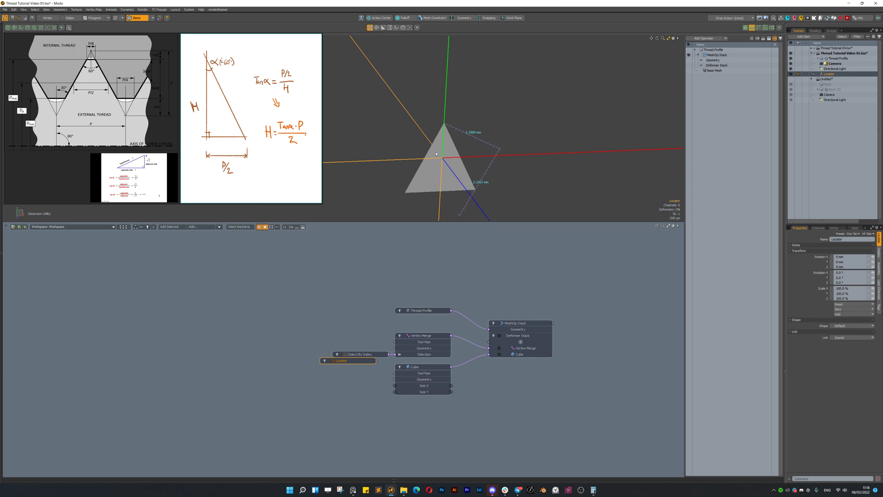
{"action": "scroll", "coordinate": [379, 214], "scroll_direction": "down", "scroll_amount": 5}
{"action": "left_click_drag", "start_coordinate": [340, 126], "coordinate": [445, 150], "text": "alt+shift"}
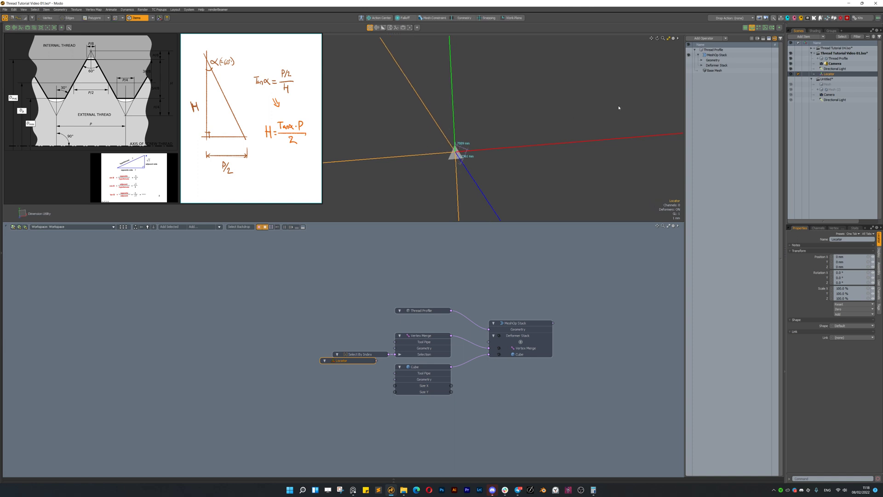
Give the Locator a small, solid circle shape with a light purple fill using ETEREA Quick Locators
{"action": "key", "text": "shift+l"}
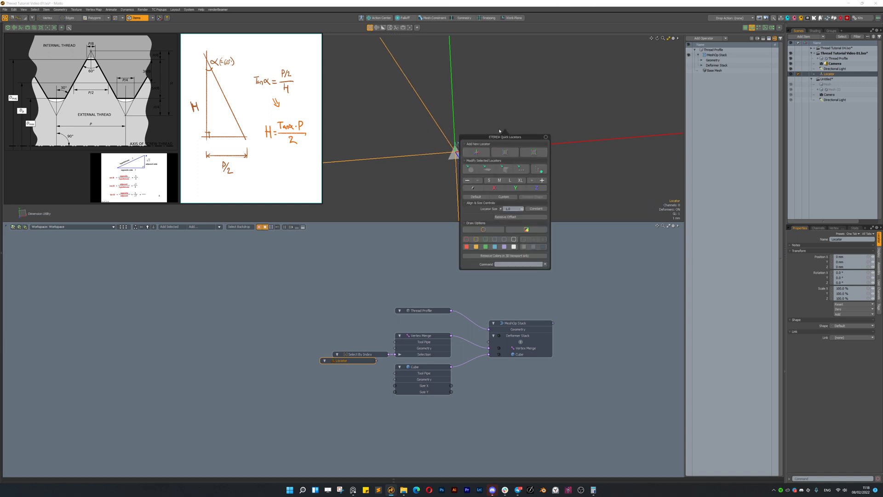
{"action": "left_click_drag", "start_coordinate": [499, 136], "coordinate": [543, 72]}
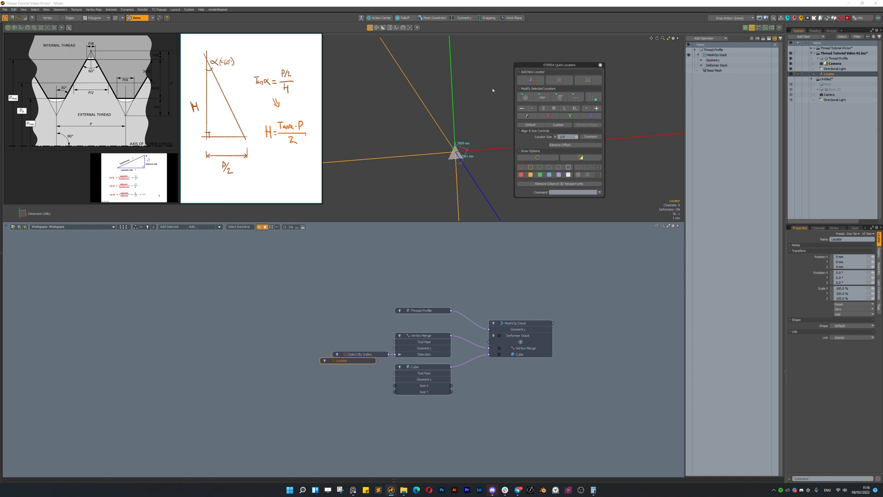
{"action": "left_click", "coordinate": [525, 98]}
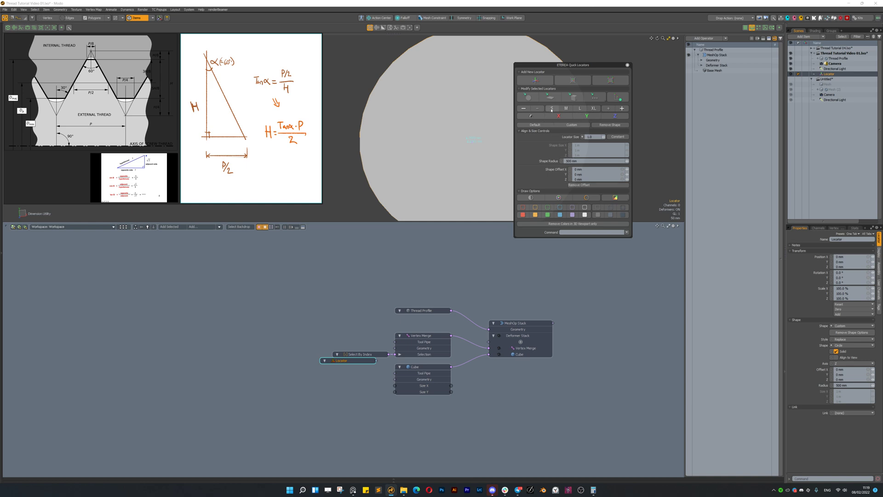
{"action": "left_click", "coordinate": [552, 108]}
{"action": "scroll", "coordinate": [472, 142], "scroll_direction": "up", "scroll_amount": 6}
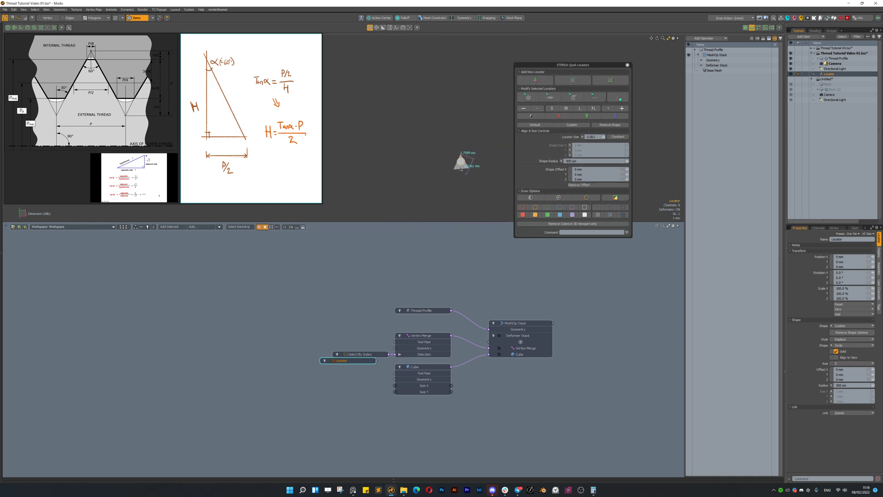
{"action": "left_click", "coordinate": [572, 214]}
{"action": "left_click", "coordinate": [475, 264]}
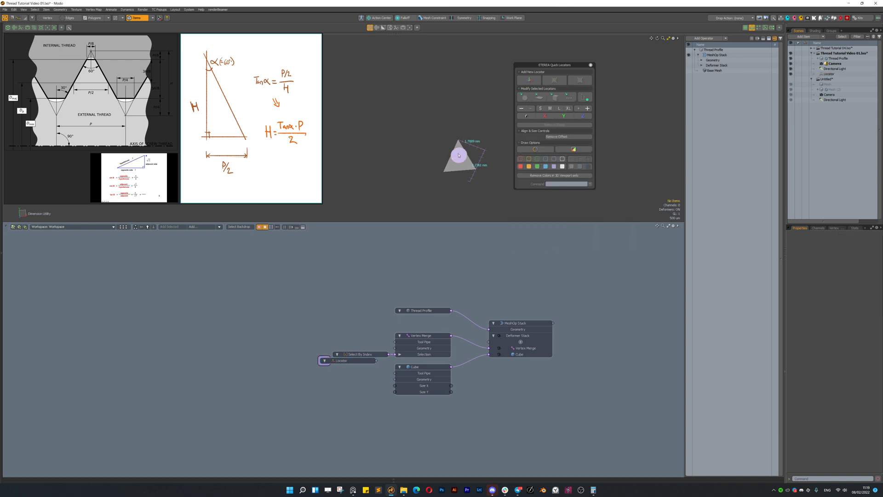
Move the Locator to about X -2.3 mm, Y 2.3 mm, and place its schematic node to the left of Select By Index
{"action": "key", "text": "w"}
{"action": "left_click_drag", "start_coordinate": [447, 161], "coordinate": [458, 152], "text": "alt"}
{"action": "left_click", "coordinate": [458, 149]}
{"action": "left_click_drag", "start_coordinate": [462, 148], "coordinate": [419, 117]}
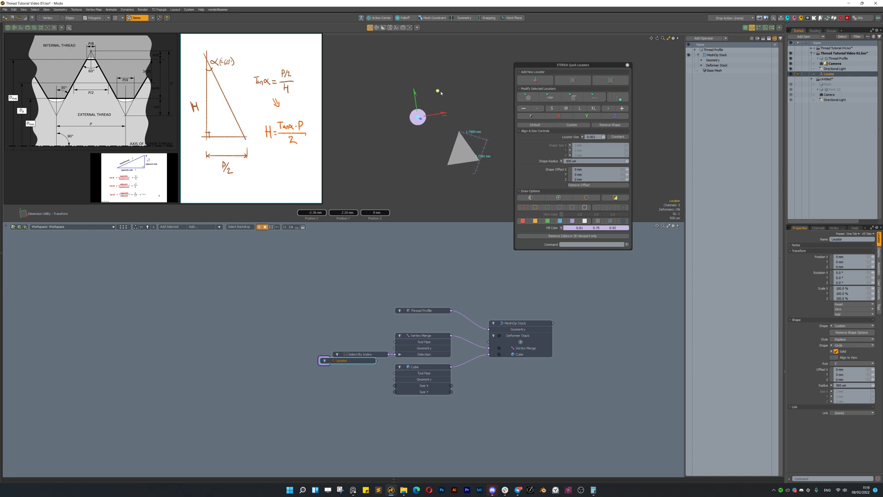
{"action": "left_click_drag", "start_coordinate": [343, 356], "coordinate": [242, 298]}
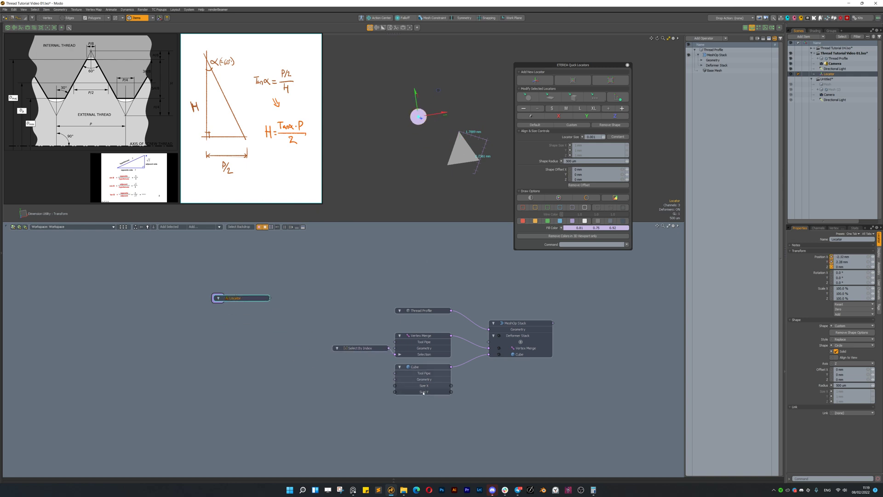
{"action": "left_click_drag", "start_coordinate": [246, 299], "coordinate": [271, 337]}
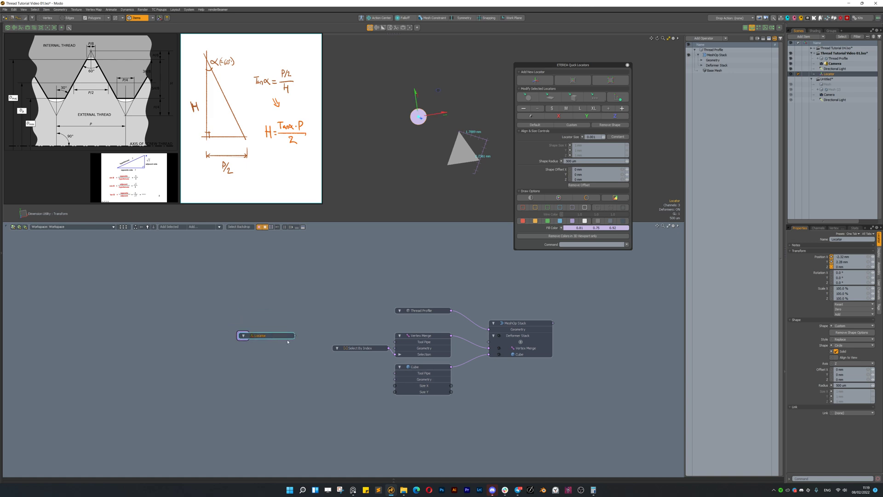
Assign the Cube's Size X and Size Y channels to the Locator as linked user channels
{"action": "left_click", "coordinate": [426, 392]}
{"action": "right_click", "coordinate": [426, 392]}
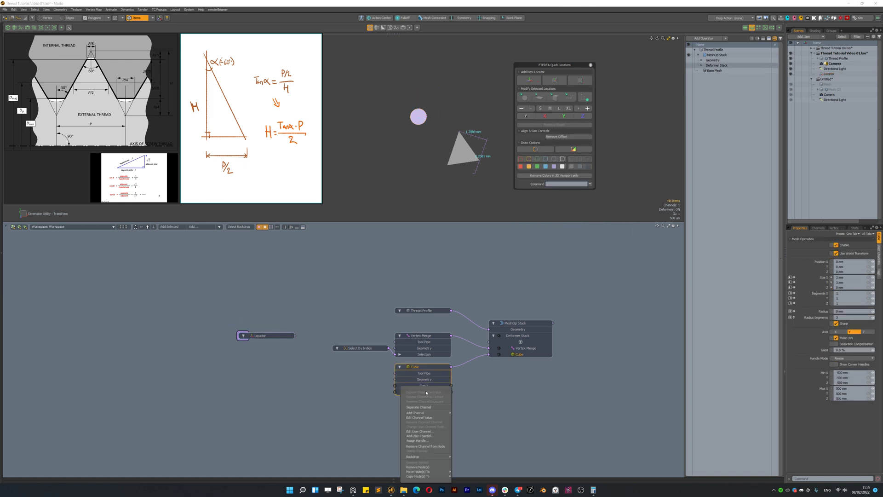
{"action": "left_click", "coordinate": [388, 400]}
{"action": "left_click", "coordinate": [427, 386], "text": "shift"}
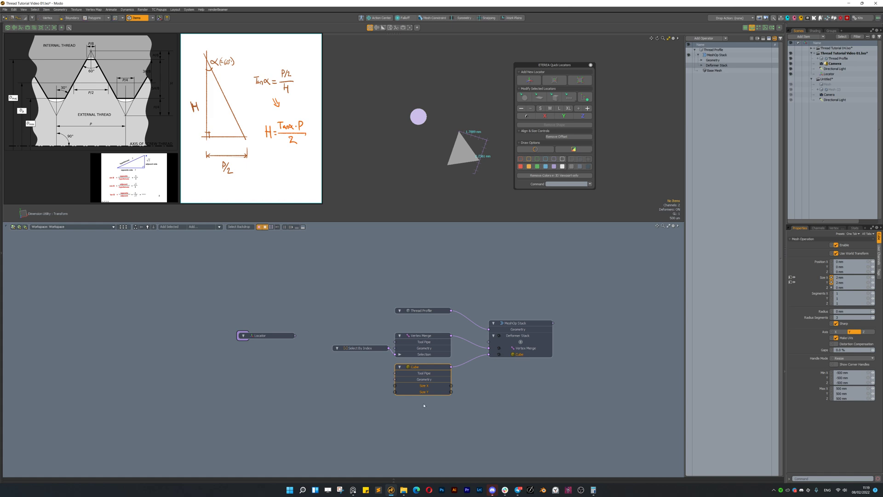
{"action": "key", "text": "o"}
{"action": "right_click", "coordinate": [421, 393]}
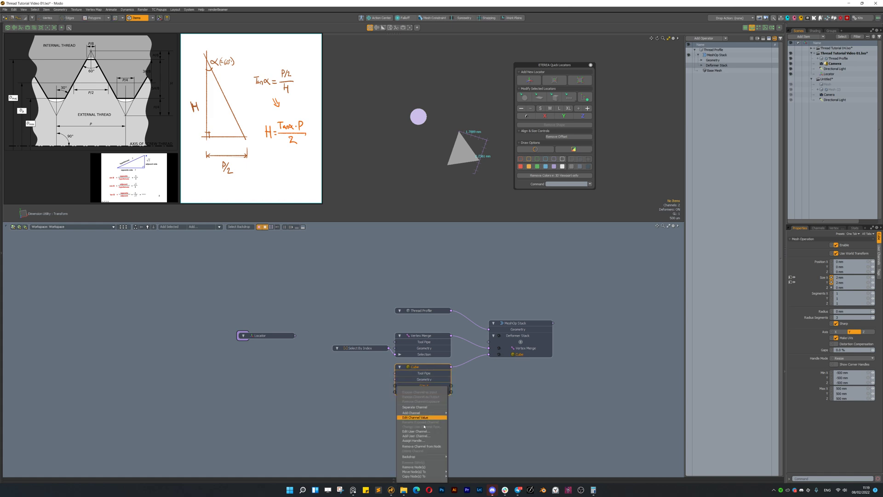
{"action": "left_click", "coordinate": [430, 468]}
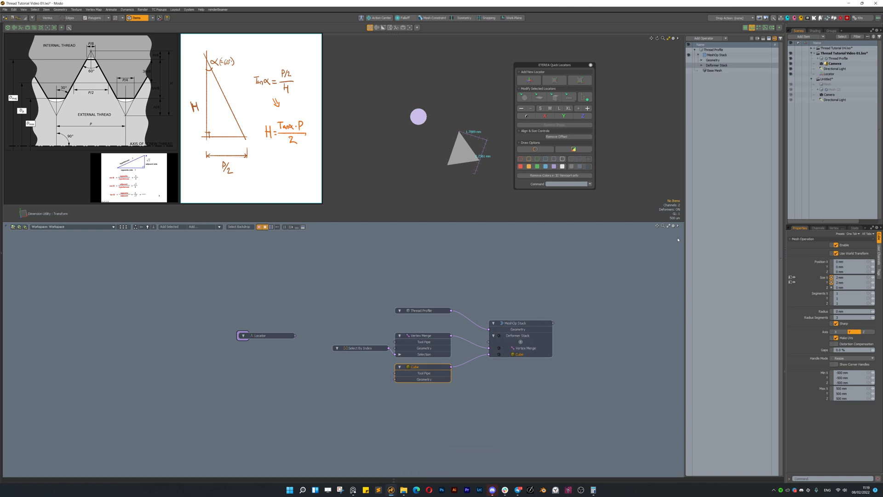
{"action": "left_click_drag", "start_coordinate": [415, 119], "coordinate": [415, 119]}
{"action": "left_click", "coordinate": [415, 118]}
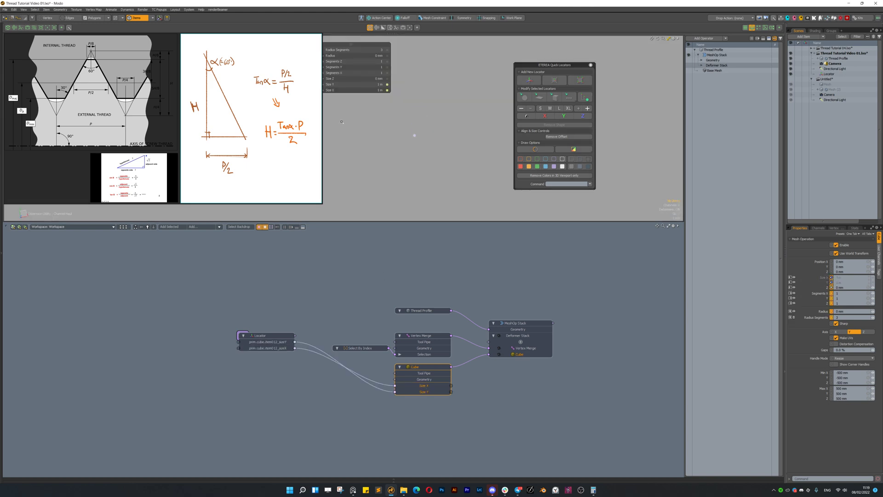
{"action": "key", "text": "a"}
{"action": "left_click_drag", "start_coordinate": [357, 138], "coordinate": [490, 182], "text": "alt"}
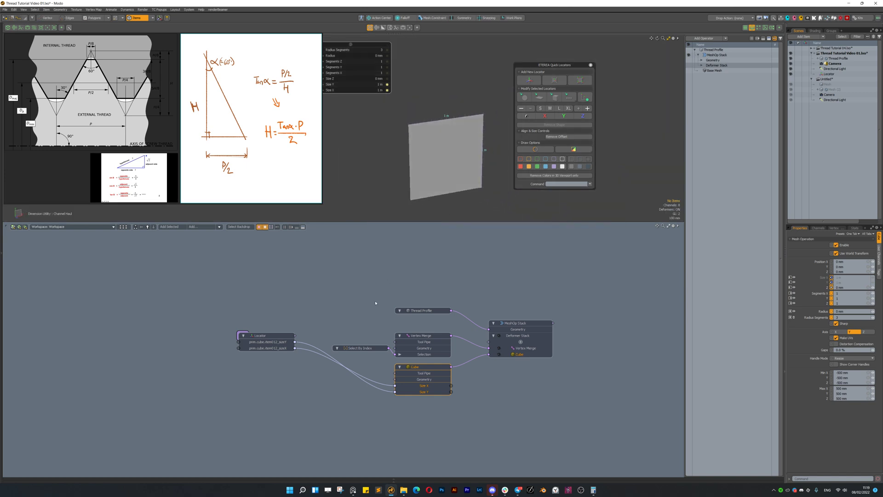
Rename the Locator's user channel ending in sizeY as Pitch
{"action": "scroll", "coordinate": [348, 318], "scroll_direction": "up", "scroll_amount": 3}
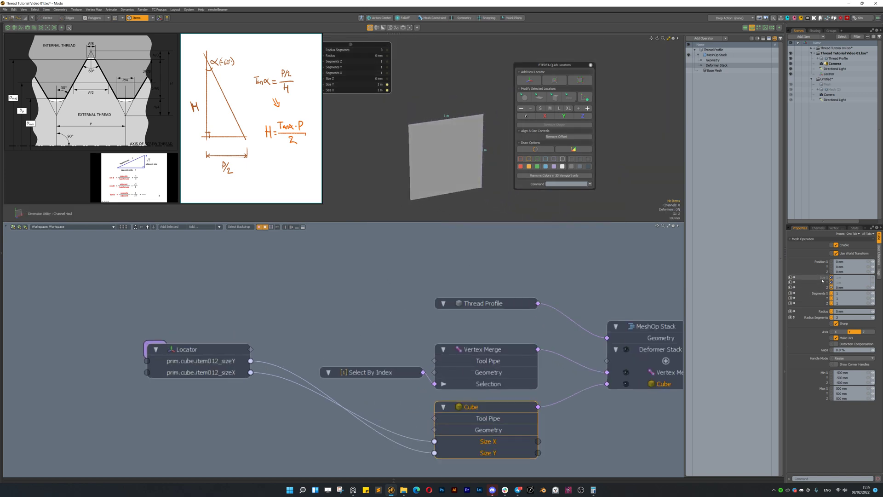
{"action": "left_click_drag", "start_coordinate": [261, 383], "coordinate": [275, 358], "text": "alt"}
{"action": "left_click", "coordinate": [217, 336]}
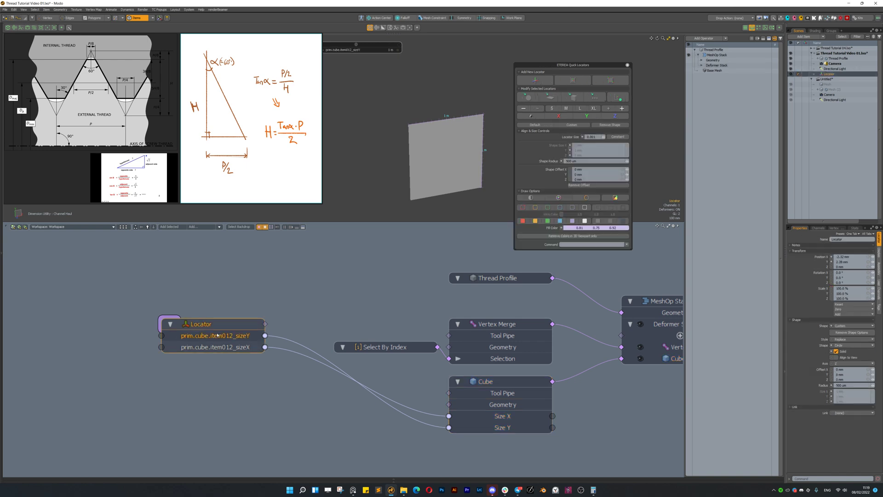
{"action": "double_click", "coordinate": [218, 336]}
{"action": "left_click", "coordinate": [224, 285]}
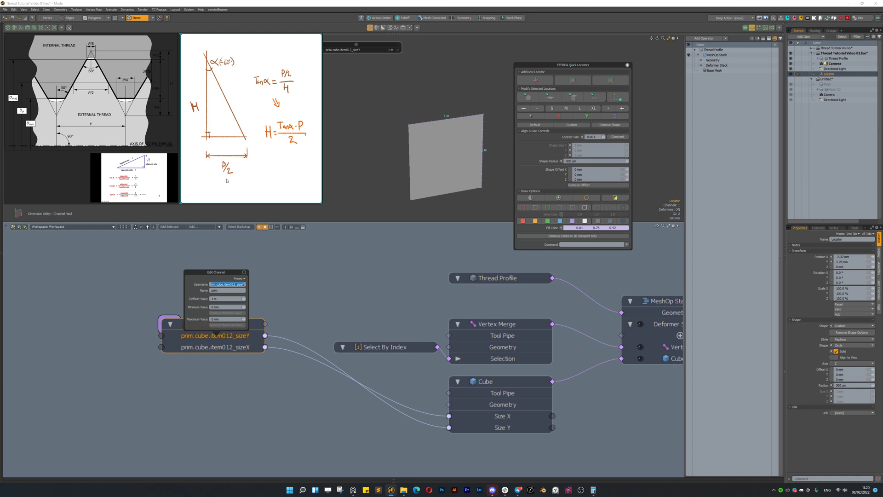
{"action": "type", "text": "Pitch"}
{"action": "key", "text": "Return"}
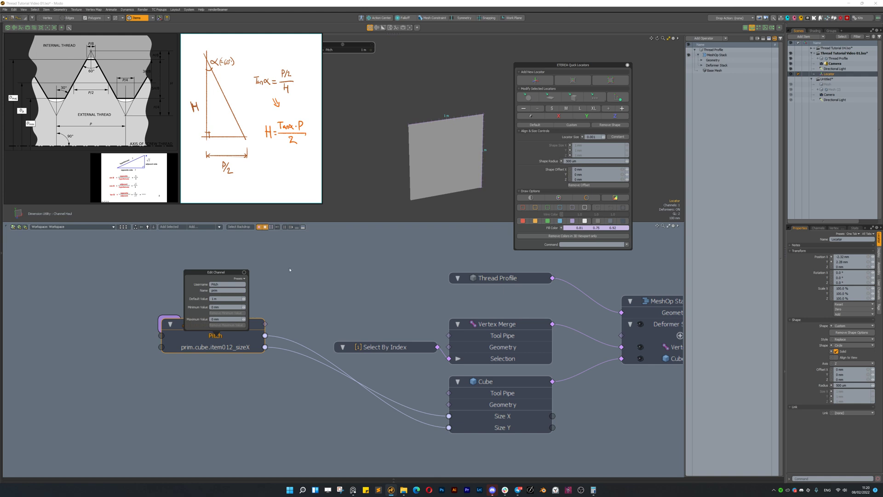
{"action": "left_click", "coordinate": [404, 443]}
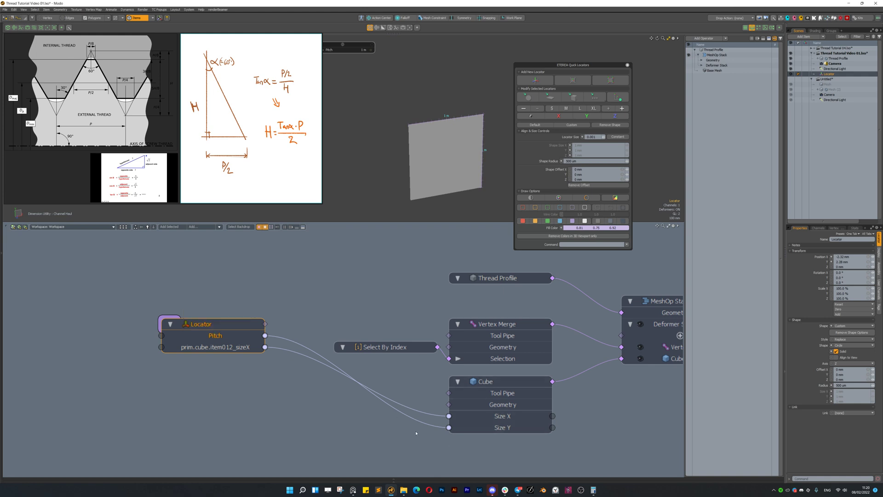
Disconnect the Cube's Size Y input and rename the Locator's user channel ending in sizeX as Pitch
{"action": "left_click_drag", "start_coordinate": [449, 428], "coordinate": [380, 443]}
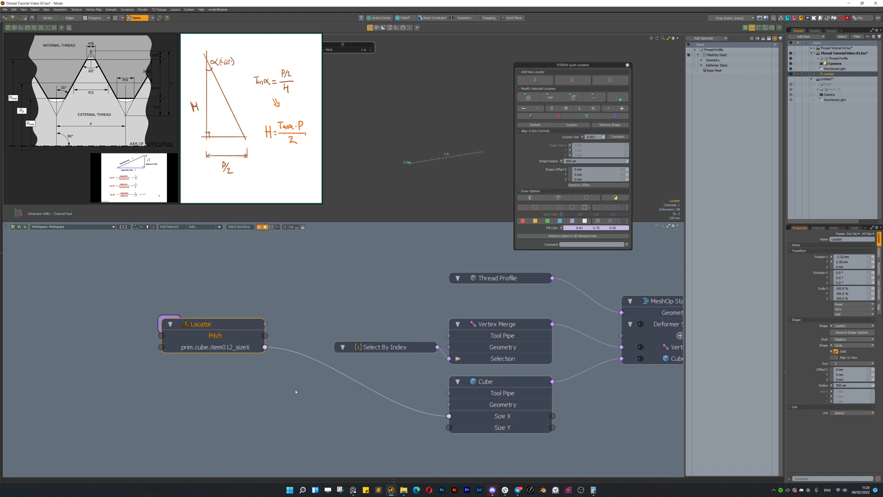
{"action": "double_click", "coordinate": [216, 348]}
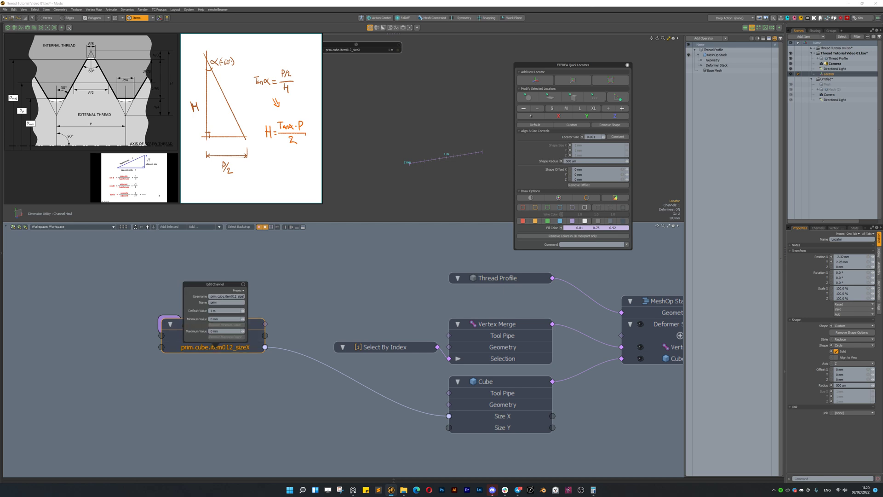
{"action": "type", "text": "Pitch"}
{"action": "key", "text": "Return"}
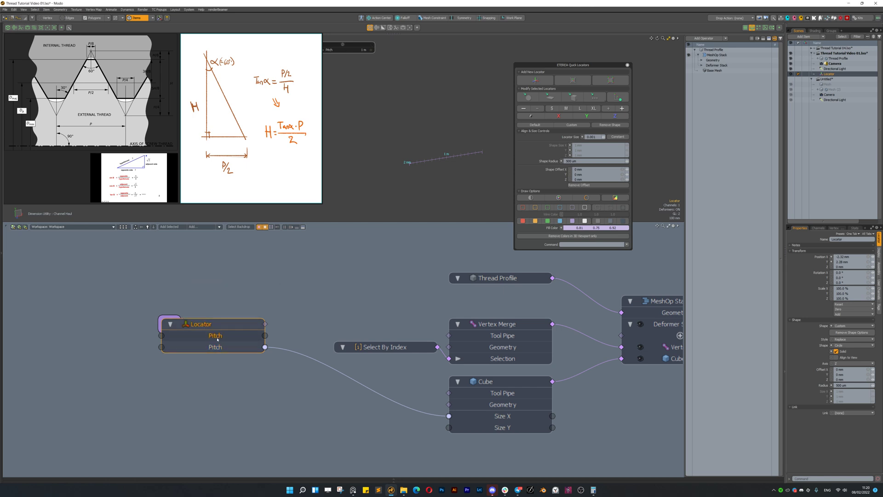
Delete the Locator's unlinked duplicate Pitch channel, keeping the one that drives the Cube's Size X
{"action": "left_click", "coordinate": [772, 27]}
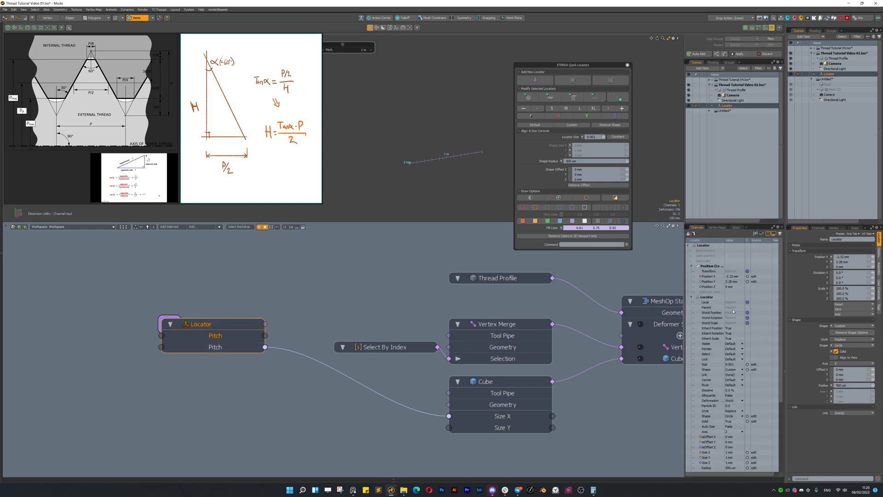
{"action": "scroll", "coordinate": [719, 439], "scroll_direction": "down", "scroll_amount": 5}
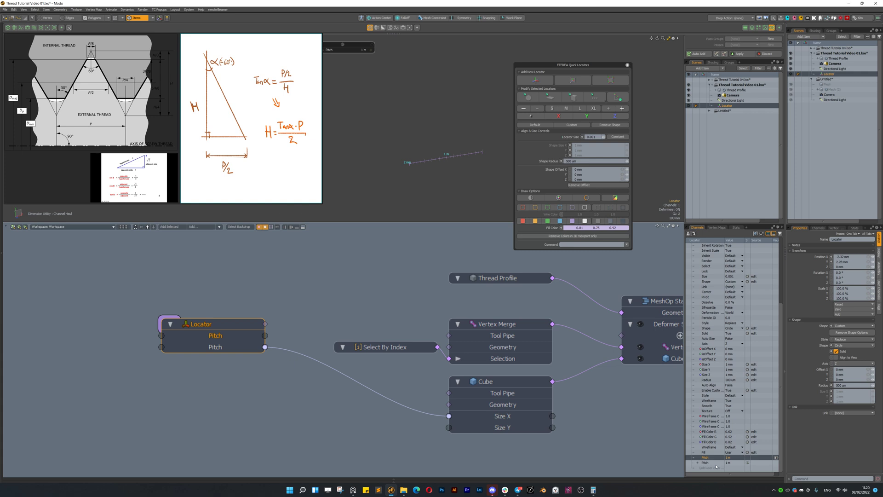
{"action": "right_click", "coordinate": [705, 457]}
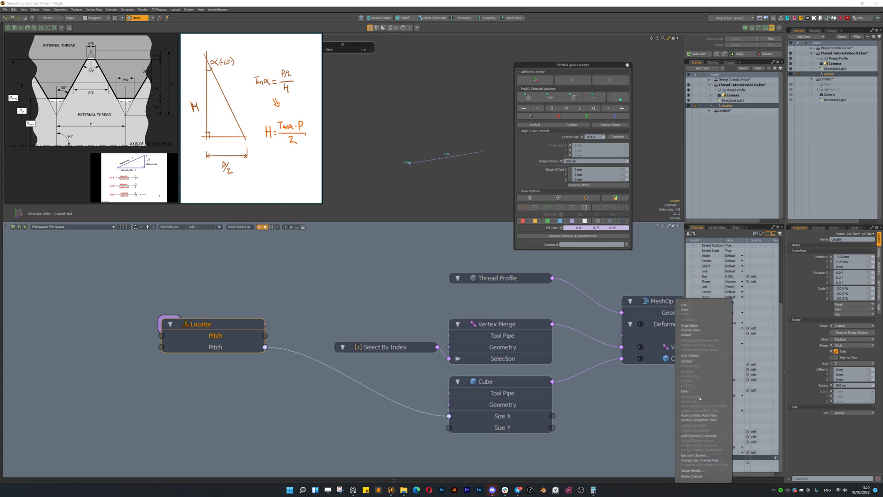
{"action": "left_click", "coordinate": [692, 476]}
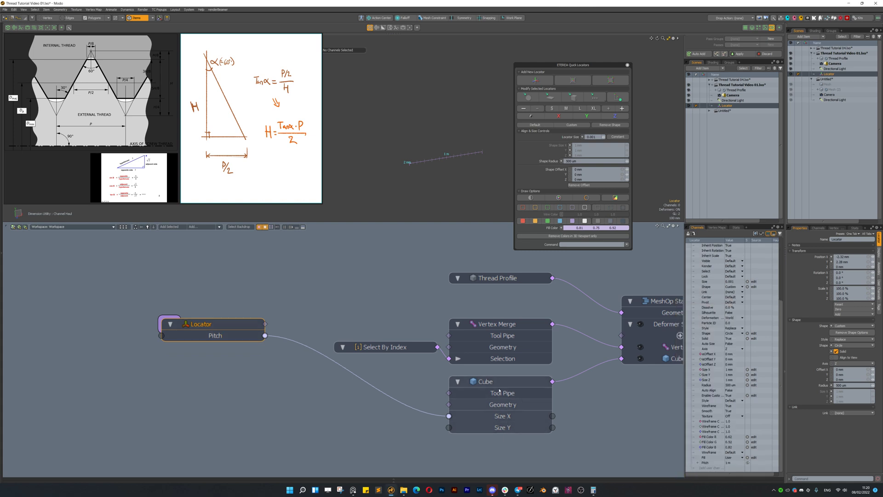
Set the Locator's Pitch channel to 0.001
{"action": "left_click", "coordinate": [503, 412]}
{"action": "left_click", "coordinate": [848, 286]}
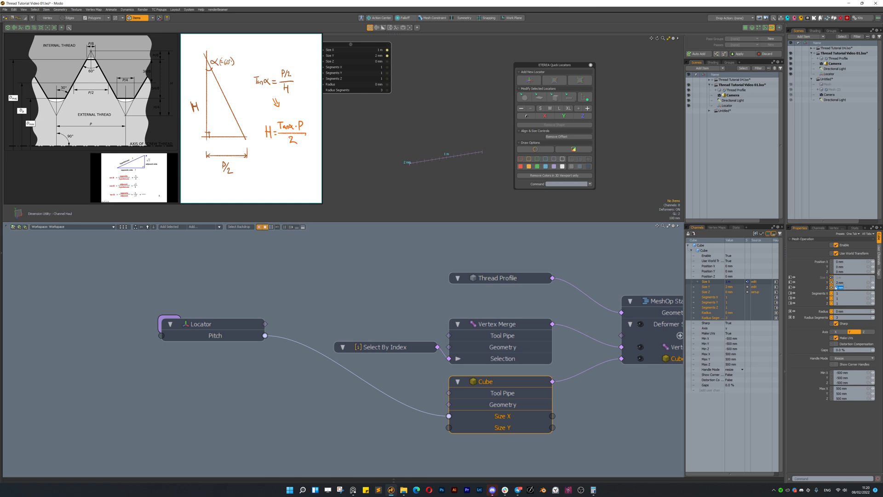
{"action": "left_click", "coordinate": [840, 283]}
{"action": "left_click", "coordinate": [208, 324]}
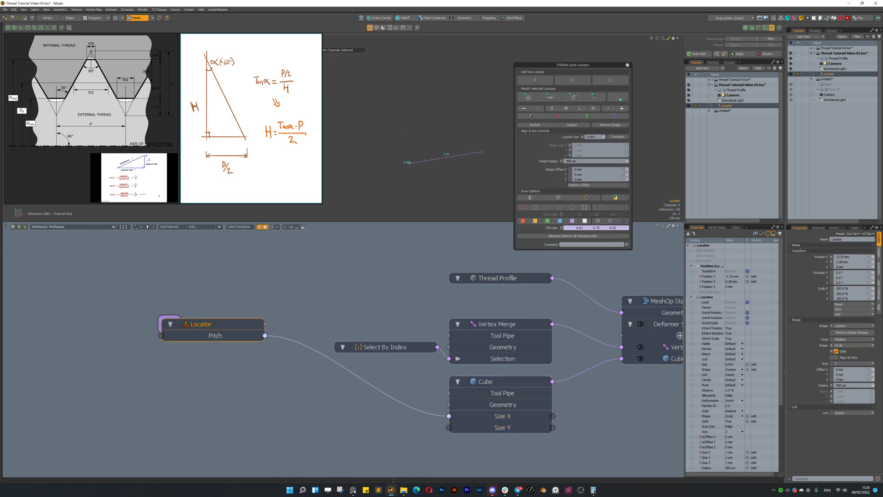
{"action": "left_click", "coordinate": [215, 336]}
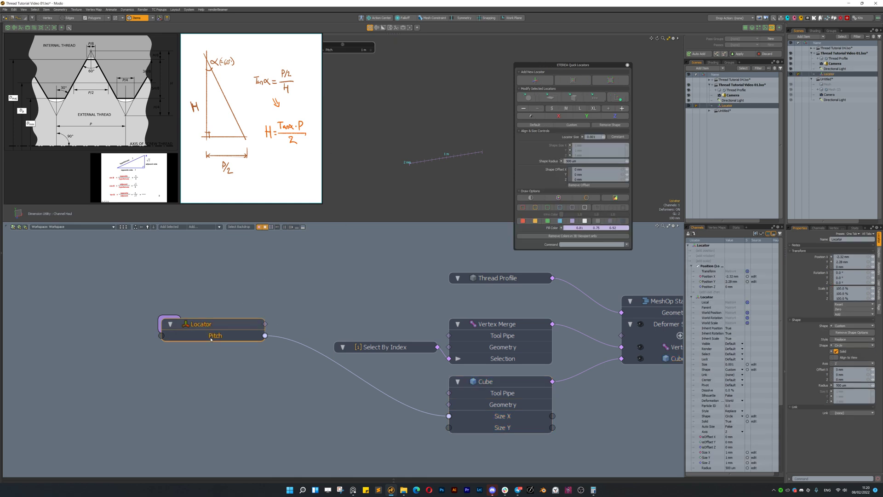
{"action": "left_click", "coordinate": [364, 50]}
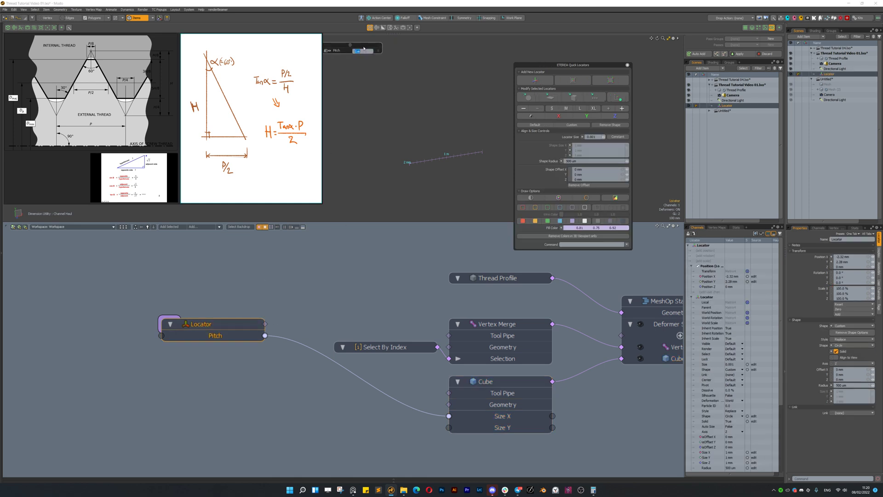
{"action": "type", "text": "0.001"}
{"action": "key", "text": "Return"}
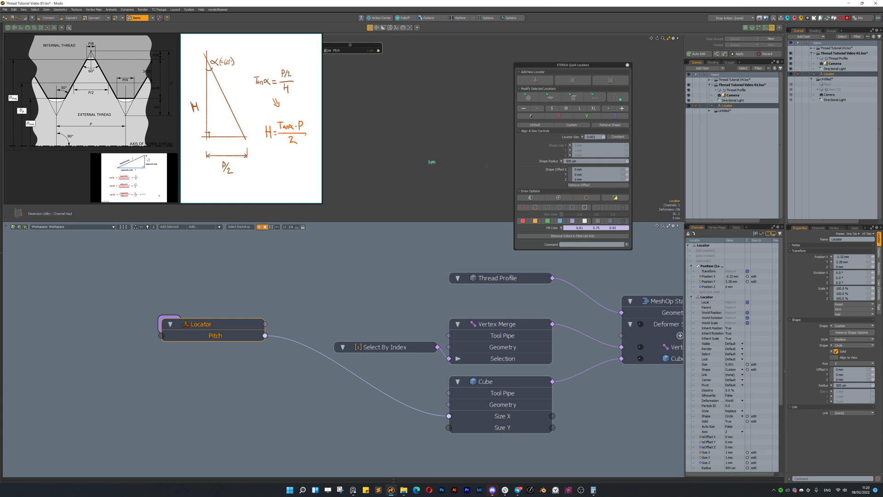
Move the floating channel controls away from the reference board and set the Locator's Pitch to 3 mm
{"action": "key", "text": "shift+a"}
{"action": "left_click_drag", "start_coordinate": [402, 155], "coordinate": [325, 109], "text": "ctrl+alt"}
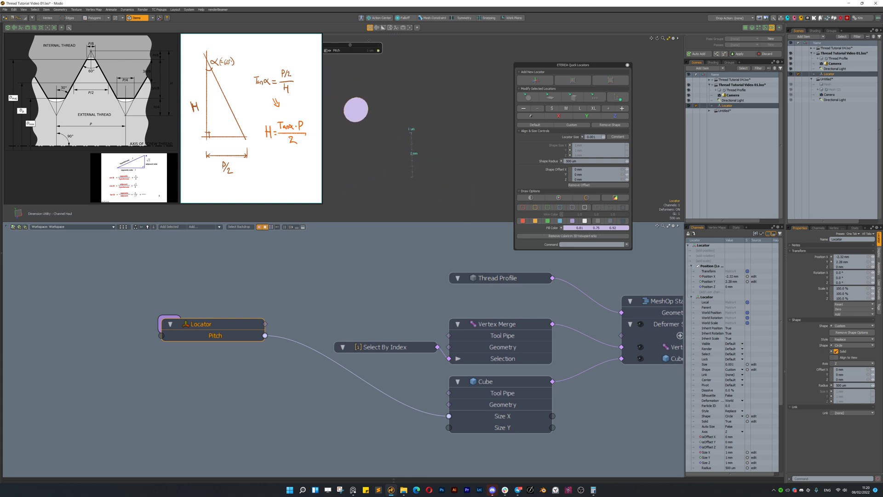
{"action": "left_click_drag", "start_coordinate": [361, 45], "coordinate": [419, 48]}
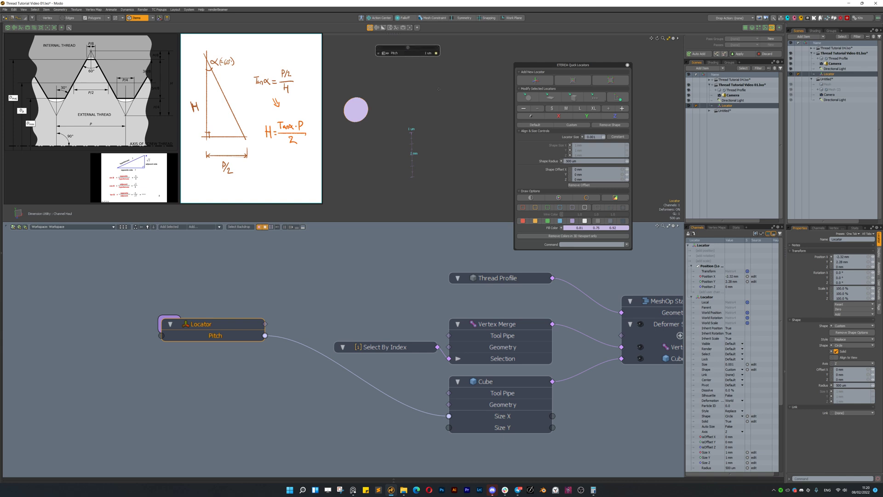
{"action": "left_click", "coordinate": [427, 54]}
{"action": "left_click", "coordinate": [426, 55]}
{"action": "key", "text": "Return"}
{"action": "left_click", "coordinate": [426, 54]}
{"action": "left_click", "coordinate": [427, 54]}
{"action": "type", "text": "*10"}
{"action": "key", "text": "Return"}
{"action": "left_click_drag", "start_coordinate": [448, 175], "coordinate": [410, 184], "text": "ctrl+alt"}
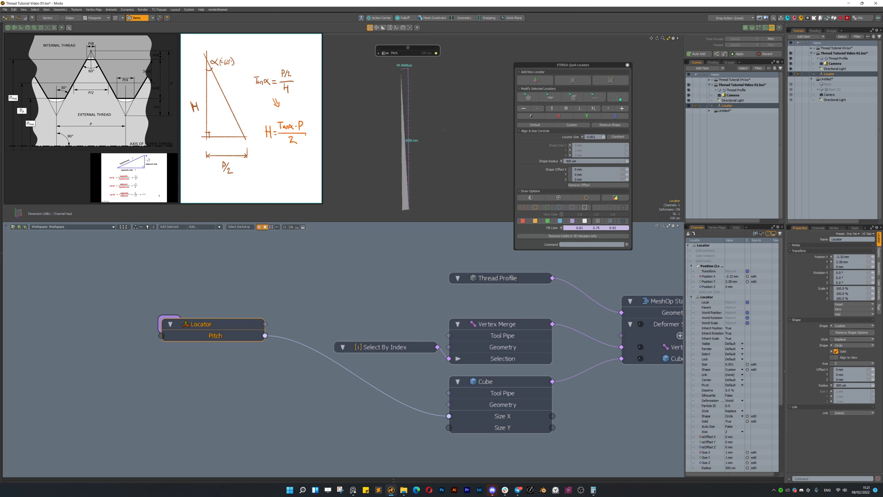
{"action": "left_click_drag", "start_coordinate": [443, 131], "coordinate": [418, 130]}
{"action": "scroll", "coordinate": [418, 130], "scroll_direction": "down", "scroll_amount": 5}
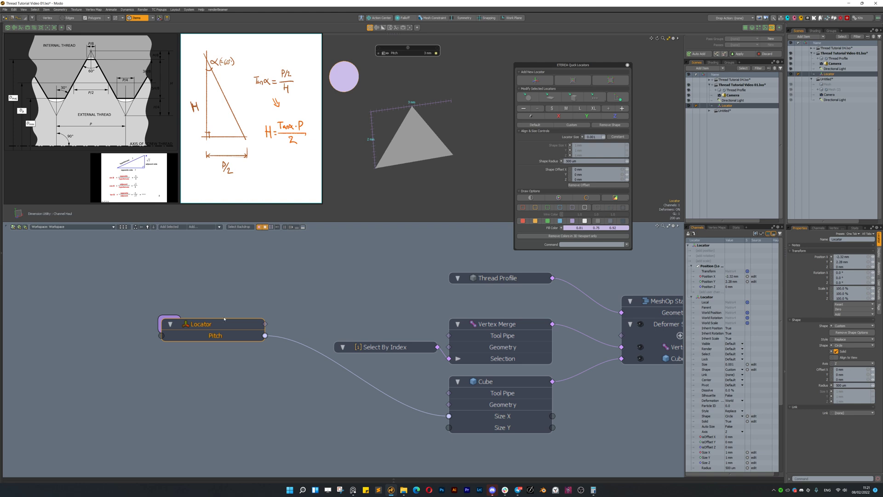
Rename the Locator as Controls and reposition its node in the schematic, away from the Cube
{"action": "left_click_drag", "start_coordinate": [225, 318], "coordinate": [177, 292]}
{"action": "scroll", "coordinate": [288, 283], "scroll_direction": "down", "scroll_amount": 3}
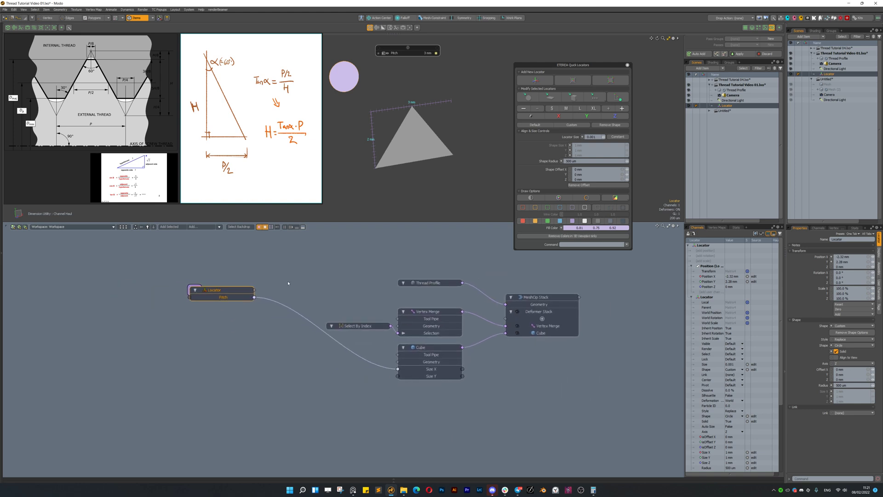
{"action": "left_click", "coordinate": [325, 284]}
{"action": "left_click", "coordinate": [226, 290]}
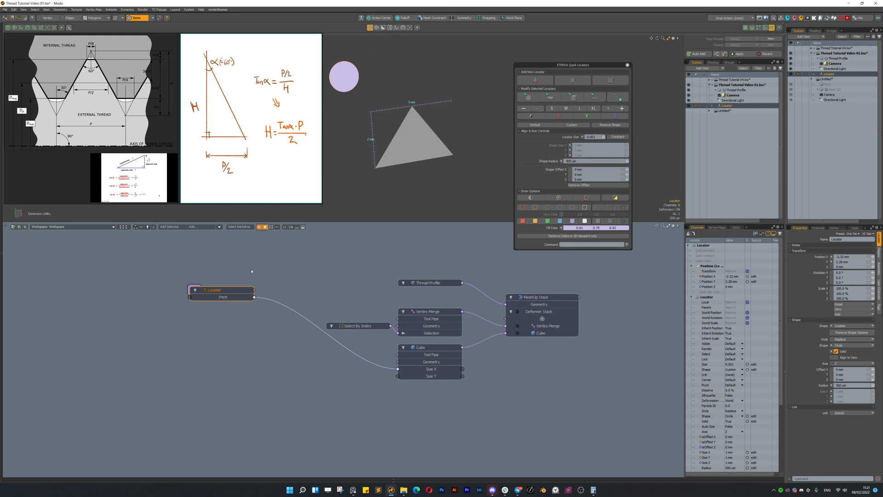
{"action": "key", "text": "ctrl+3"}
{"action": "left_click", "coordinate": [381, 156]}
{"action": "mouse_move", "coordinate": [233, 286]}
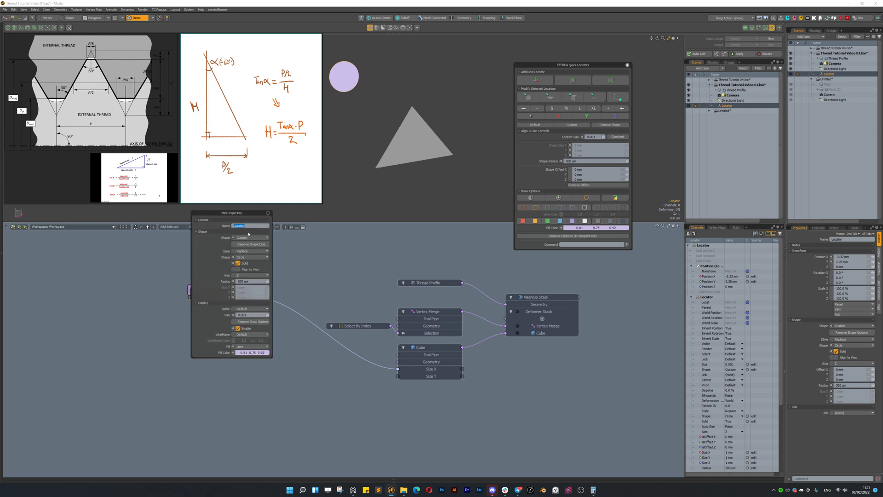
{"action": "type", "text": "Controls"}
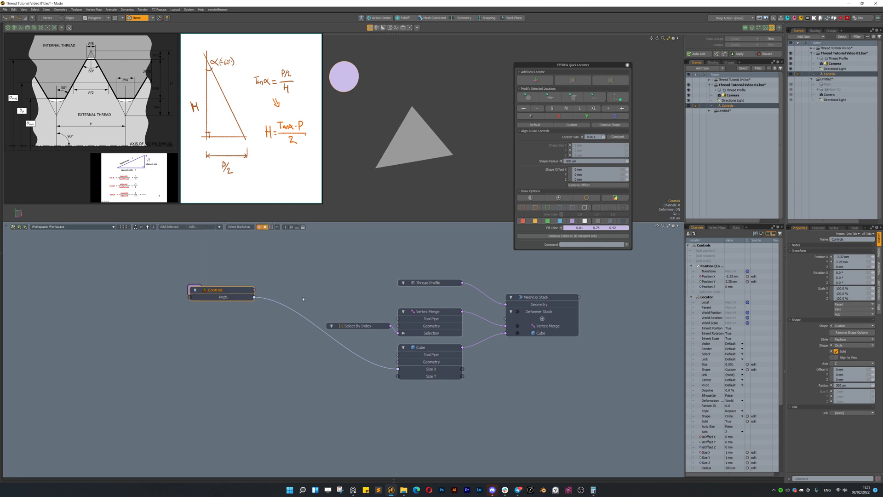
{"action": "left_click_drag", "start_coordinate": [219, 289], "coordinate": [203, 303]}
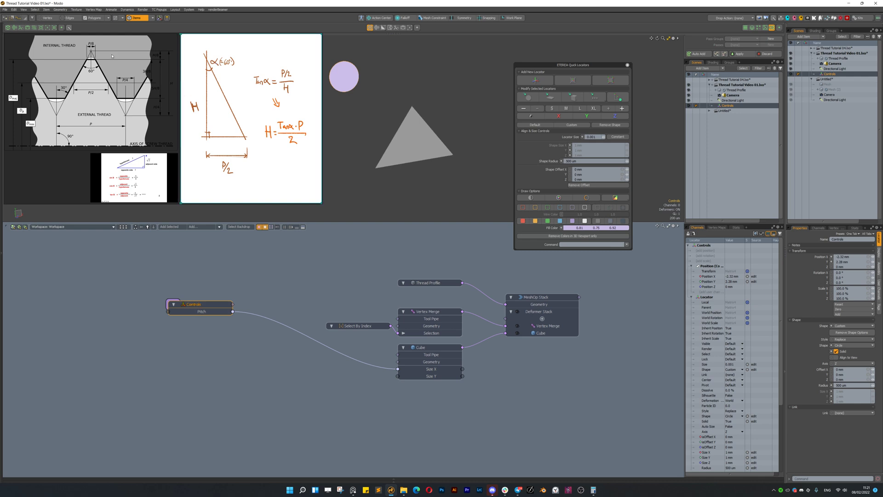
{"action": "right_click", "coordinate": [196, 305]}
{"action": "left_click", "coordinate": [206, 275]}
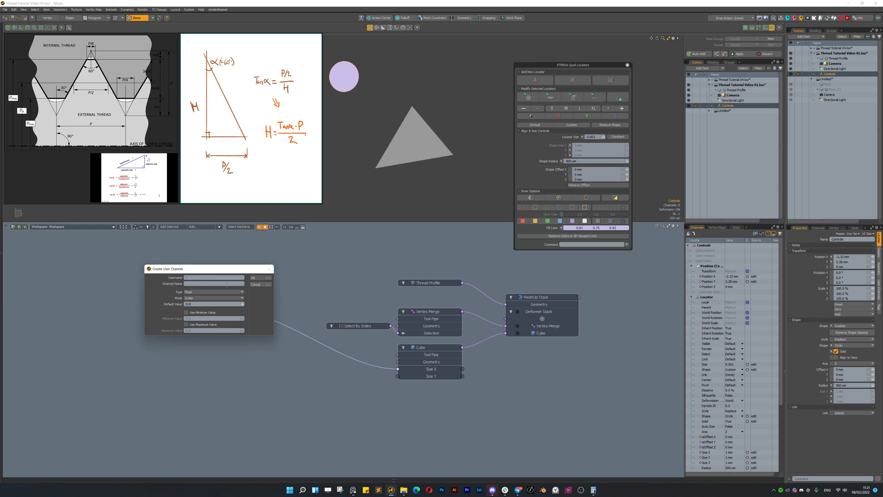
{"action": "key", "text": "Escape"}
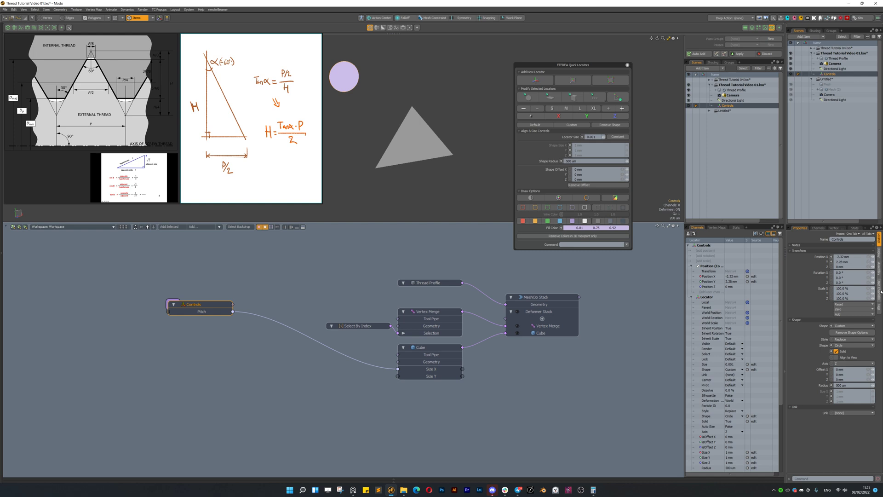
Add a user channel named Angle, of type Angle with minimum and maximum values enabled, to Controls and move its node farther from the Cube
{"action": "left_click", "coordinate": [879, 288]}
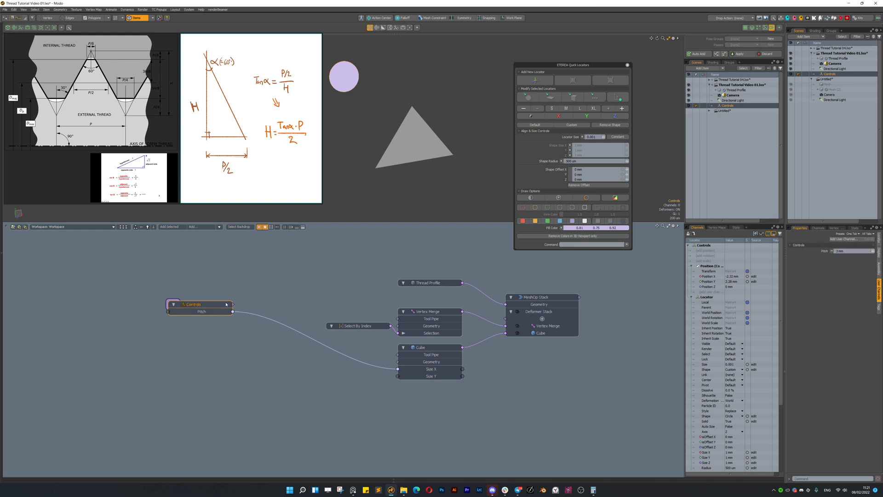
{"action": "key", "text": "u"}
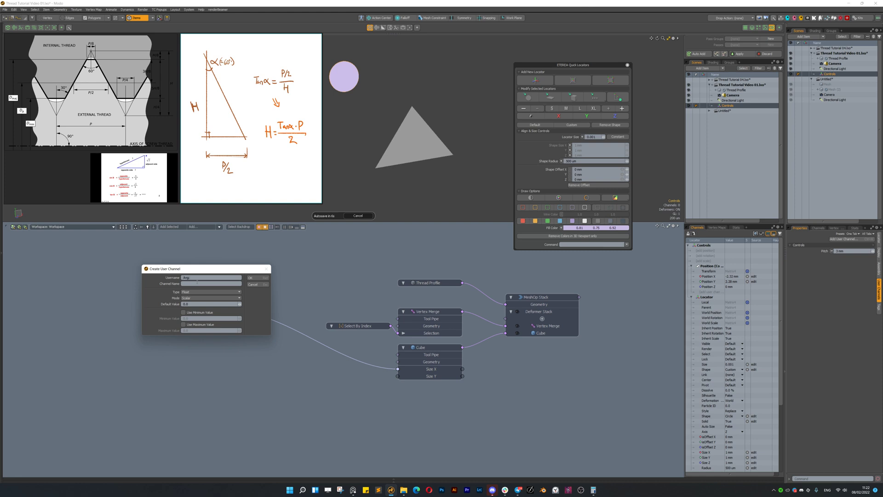
{"action": "left_click", "coordinate": [194, 292]}
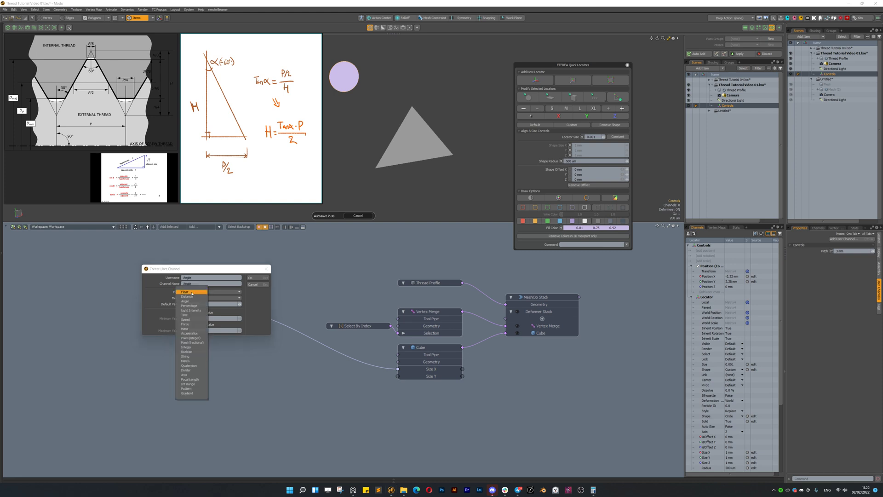
{"action": "left_click", "coordinate": [194, 301]}
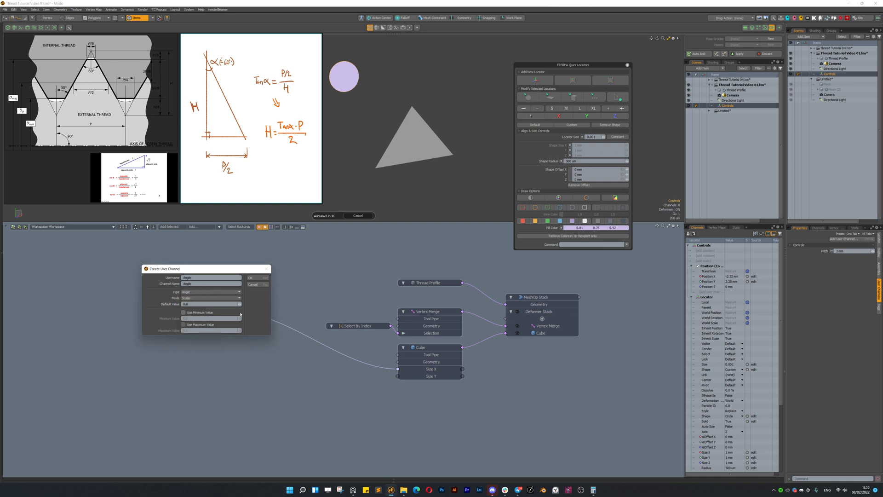
{"action": "left_click", "coordinate": [198, 314]}
{"action": "left_click", "coordinate": [198, 325]}
{"action": "key", "text": "Return"}
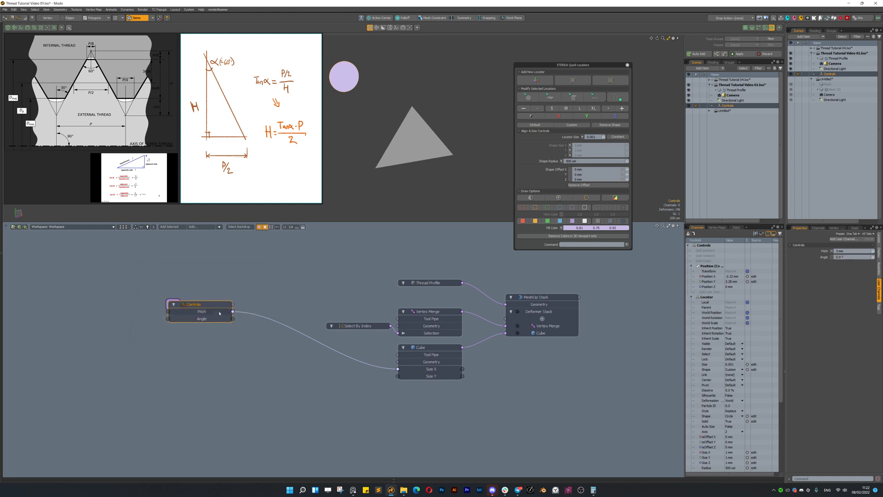
{"action": "left_click_drag", "start_coordinate": [202, 311], "coordinate": [194, 296]}
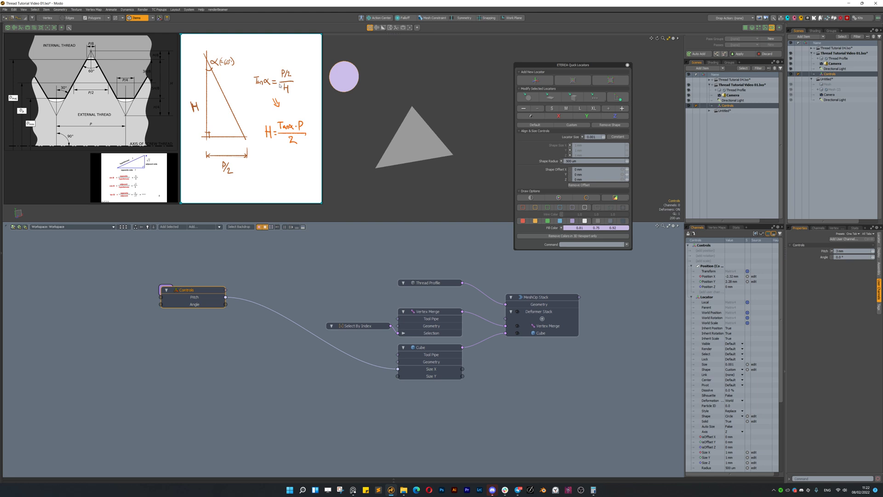
{"action": "left_click_drag", "start_coordinate": [201, 290], "coordinate": [187, 290]}
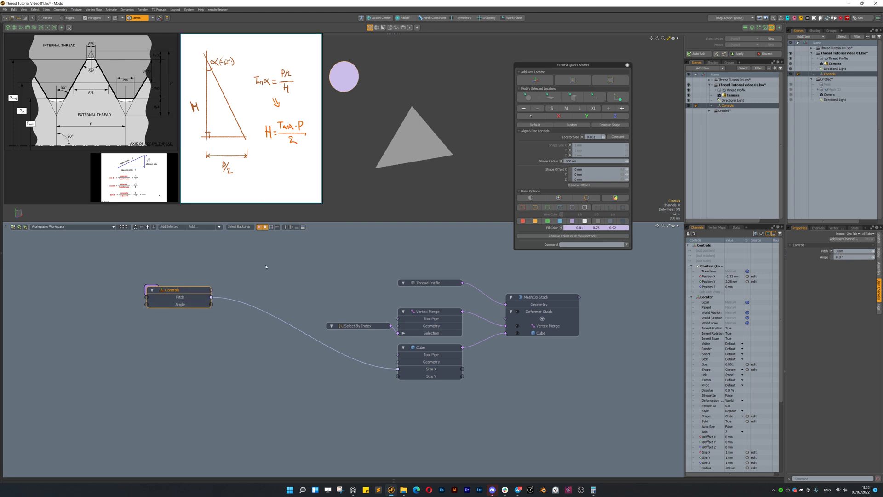
Select the profile triangle's base edge to examine it and return to item selection
{"action": "key", "text": "2"}
{"action": "left_click", "coordinate": [414, 164]}
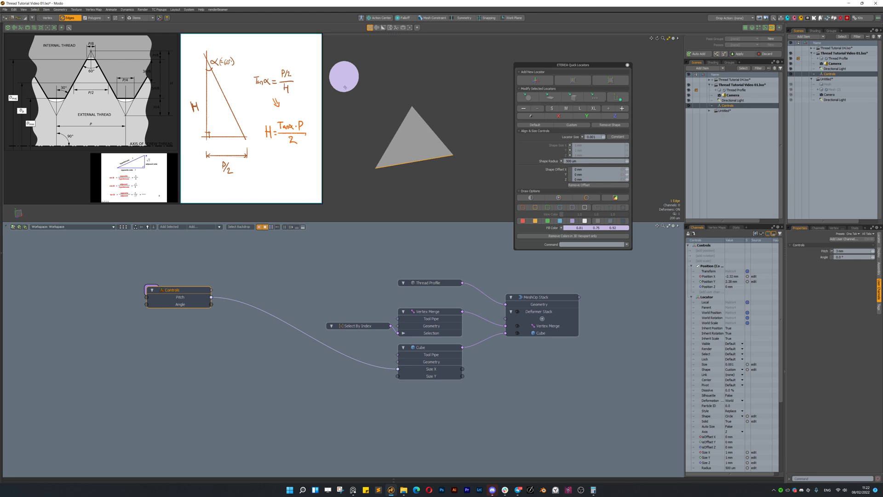
{"action": "key", "text": "5"}
{"action": "left_click_drag", "start_coordinate": [446, 138], "coordinate": [460, 158], "text": "alt"}
{"action": "left_click_drag", "start_coordinate": [460, 157], "coordinate": [436, 161], "text": "alt+shift"}
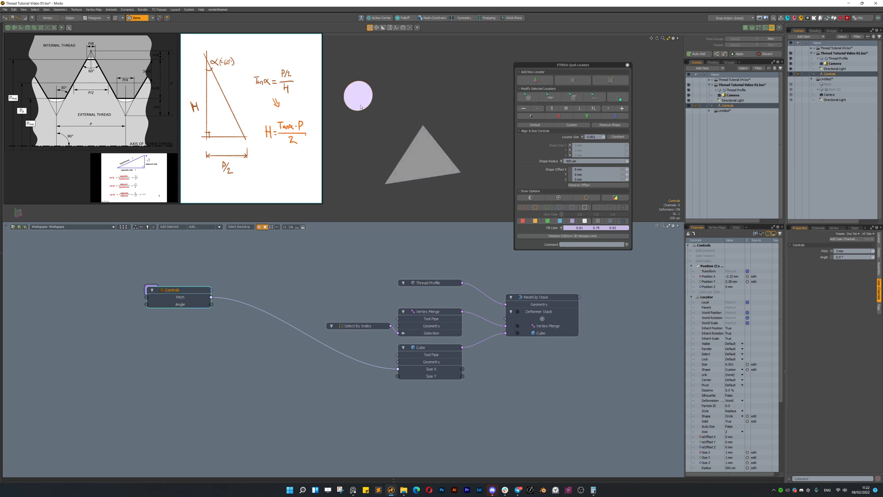
Assign the Channel Haul tool as the Controls locator's command and bring up its Pitch and Angle channels in the viewport
{"action": "key", "text": "Escape"}
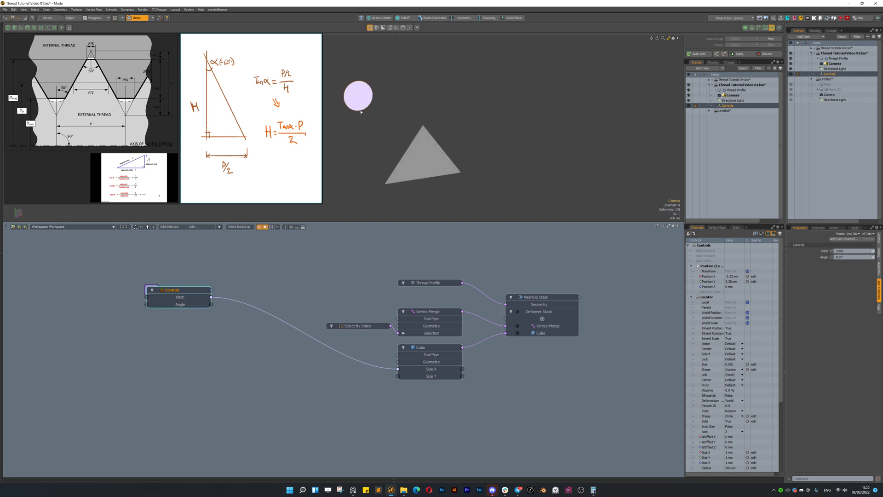
{"action": "key", "text": "p"}
{"action": "key", "text": "l"}
{"action": "left_click", "coordinate": [402, 276]}
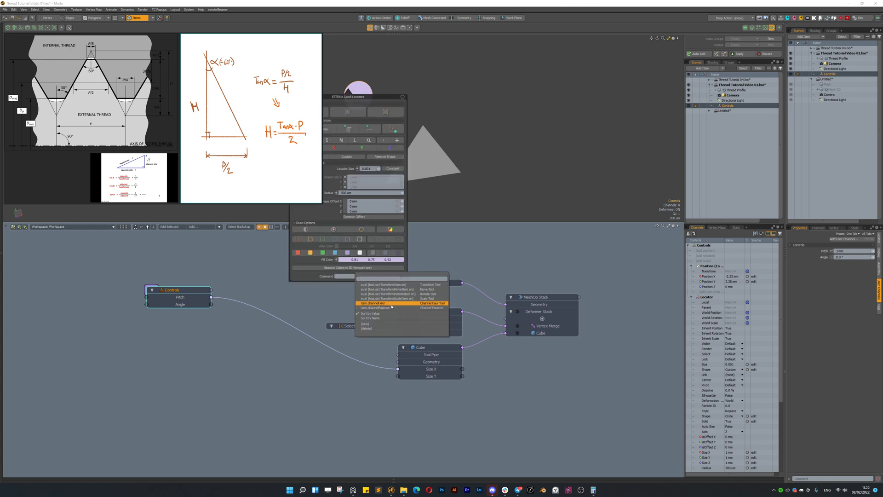
{"action": "left_click", "coordinate": [392, 308]}
{"action": "left_click", "coordinate": [371, 98]}
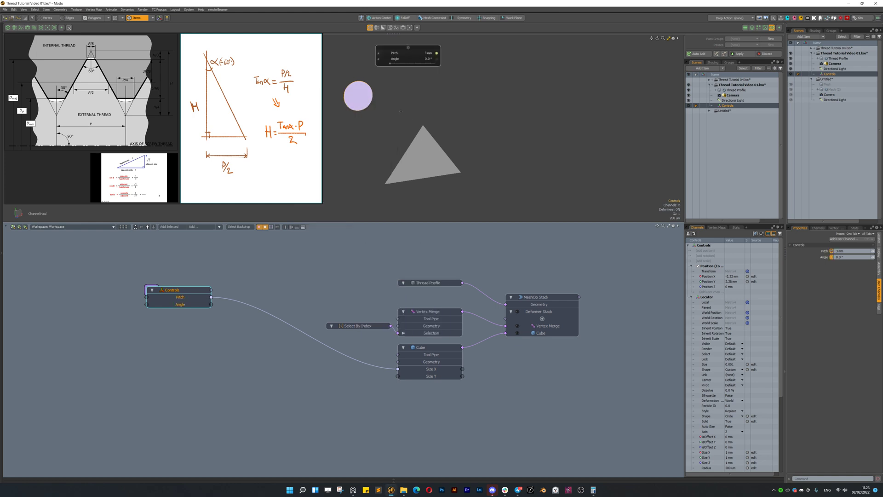
Haul the Pitch channel to 2 mm and select the Angle channel of Controls, shifting its node to make room
{"action": "mouse_move", "coordinate": [394, 53]}
{"action": "left_mouse_down"}
{"action": "mouse_move", "coordinate": [405, 53]}
{"action": "mouse_move", "coordinate": [361, 54]}
{"action": "mouse_move", "coordinate": [397, 53]}
{"action": "left_mouse_up"}
{"action": "left_click_drag", "start_coordinate": [397, 145], "coordinate": [375, 144]}
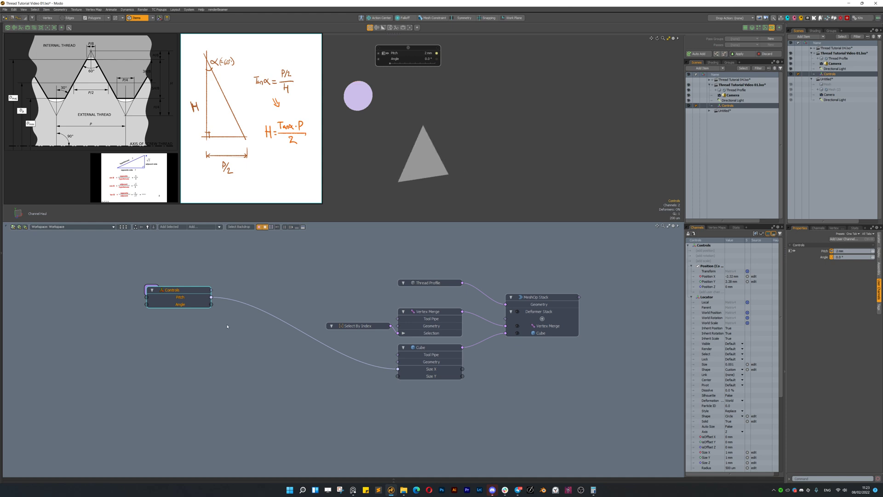
{"action": "left_click", "coordinate": [188, 305]}
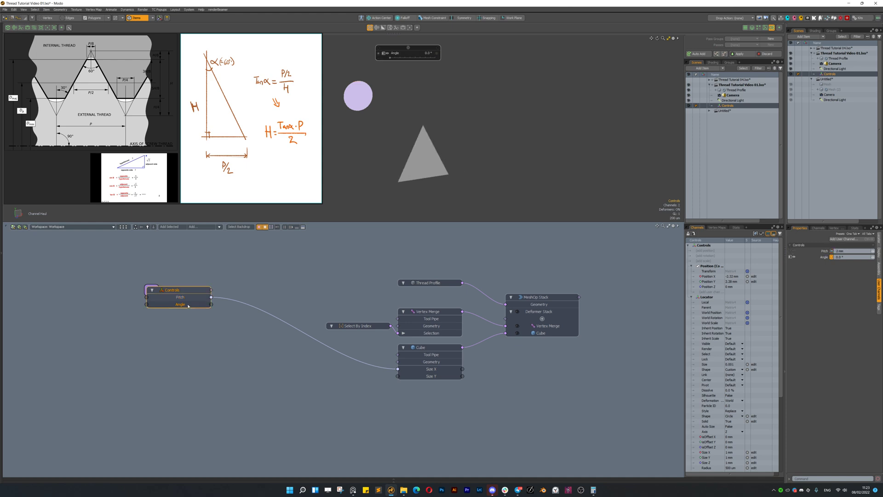
{"action": "left_click_drag", "start_coordinate": [197, 295], "coordinate": [174, 291]}
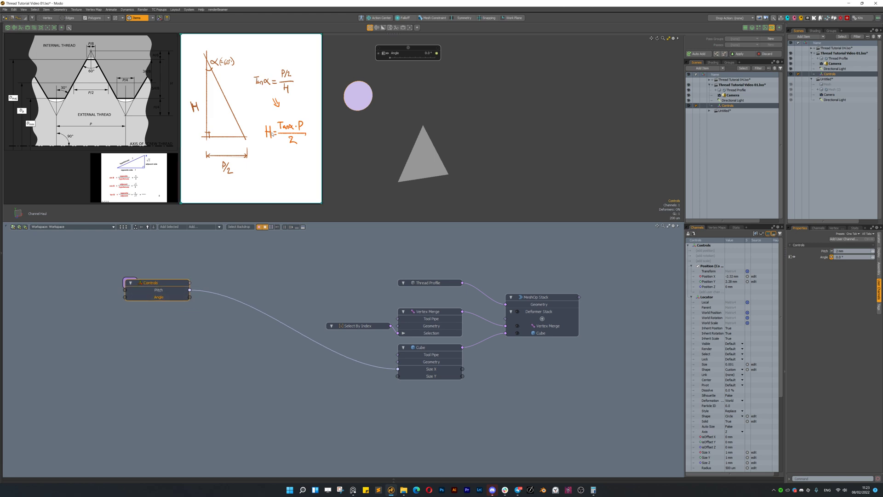
{"action": "left_click", "coordinate": [434, 376]}
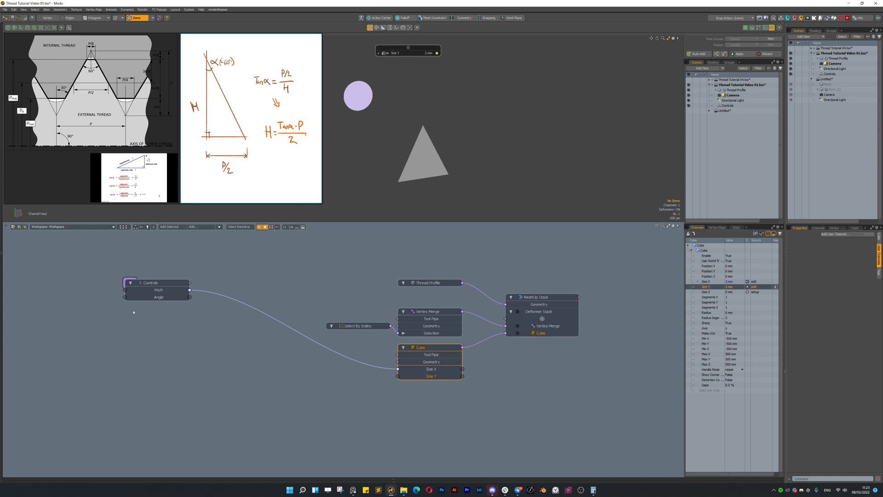
{"action": "key", "text": "Tab"}
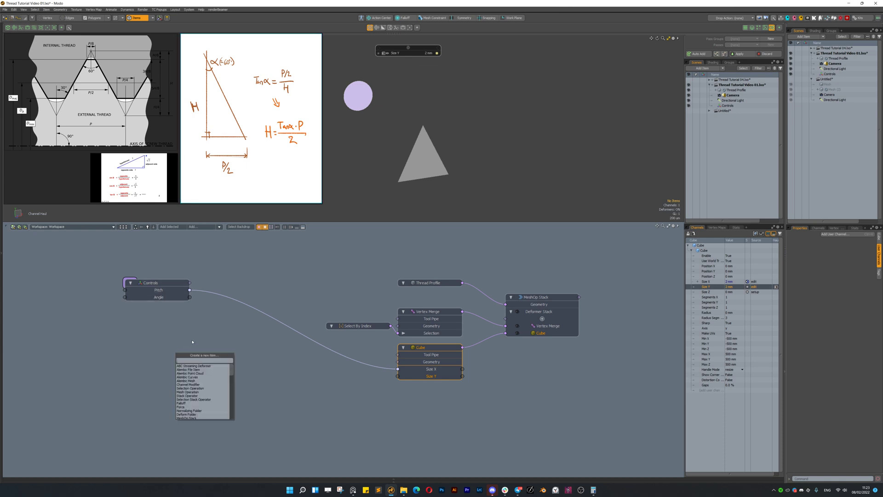
{"action": "double_click", "coordinate": [192, 342]}
{"action": "key", "text": "ctrl+Tab"}
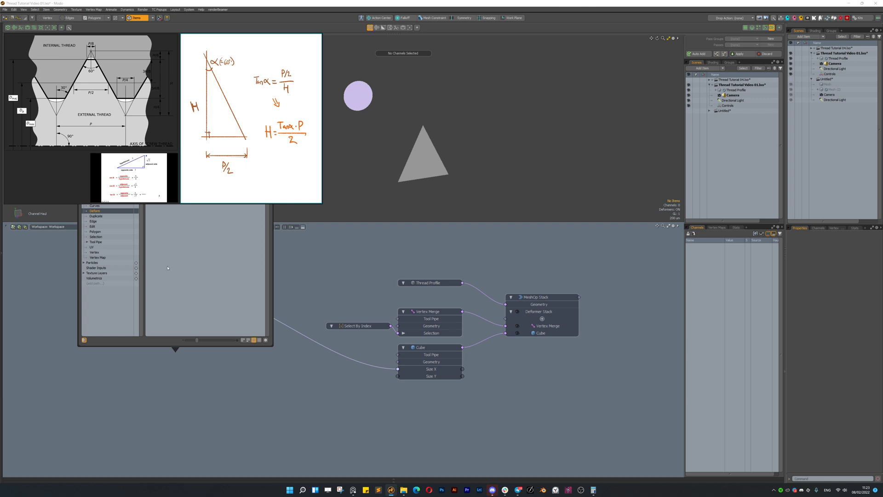
{"action": "left_click", "coordinate": [235, 133]}
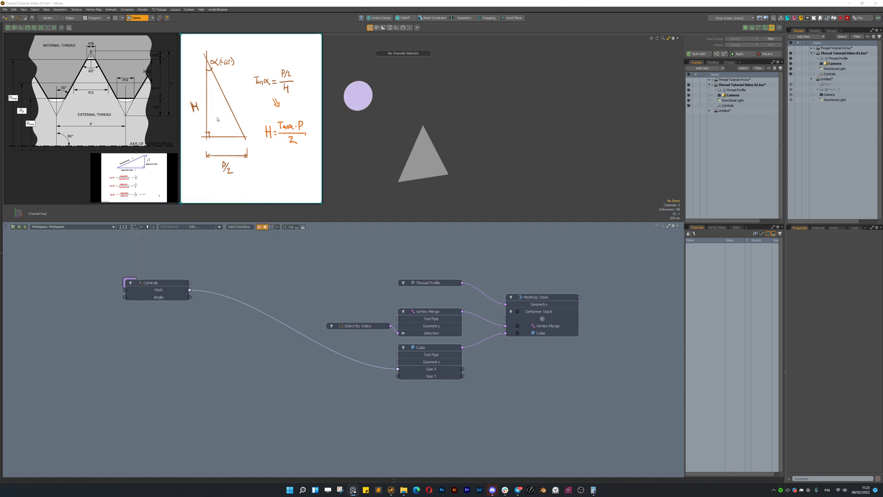
Move the reference board with the thread diagram and height formula to the other side of the 3D viewport
{"action": "middle_click_drag", "start_coordinate": [219, 120], "coordinate": [224, 121]}
{"action": "left_click_drag", "start_coordinate": [225, 121], "coordinate": [212, 120]}
{"action": "mouse_move", "coordinate": [166, 120]}
{"action": "middle_mouse_down"}
{"action": "mouse_move", "coordinate": [444, 125]}
{"action": "mouse_move", "coordinate": [178, 132]}
{"action": "middle_mouse_up"}
{"action": "right_click_drag", "start_coordinate": [178, 132], "coordinate": [666, 135]}
Add a Trigonometry Tan channel modifier to the schematic and place it between Controls and the Cube
{"action": "left_click_drag", "start_coordinate": [143, 262], "coordinate": [207, 289]}
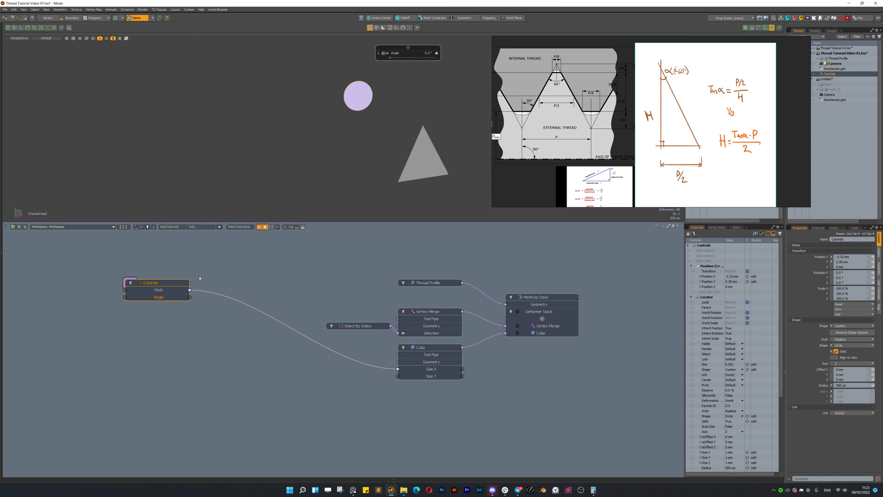
{"action": "left_click", "coordinate": [201, 227]}
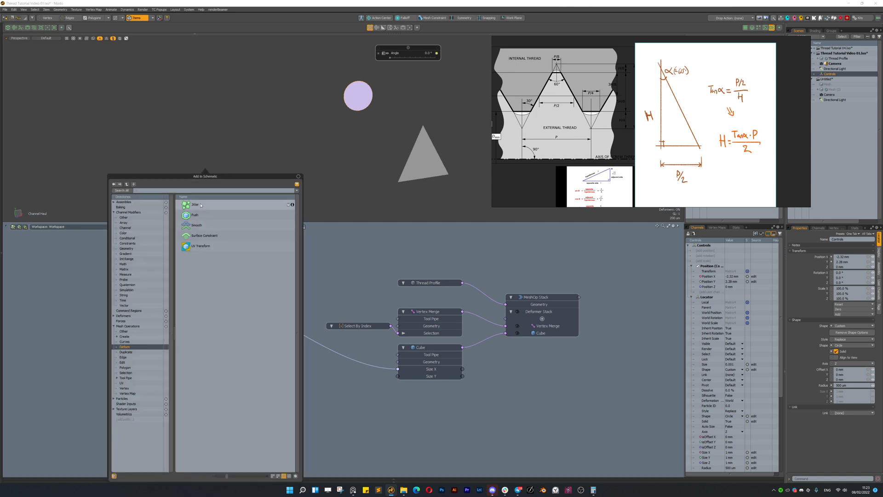
{"action": "type", "text": "tan"}
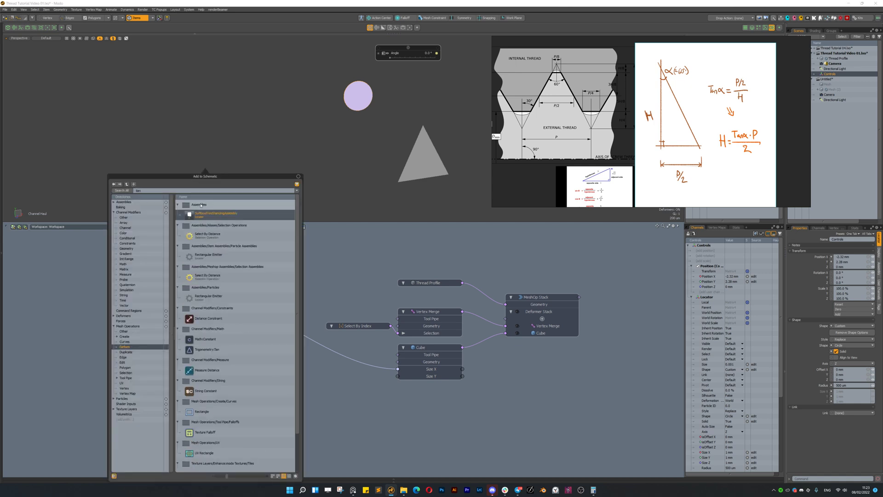
{"action": "type", "text": "g"}
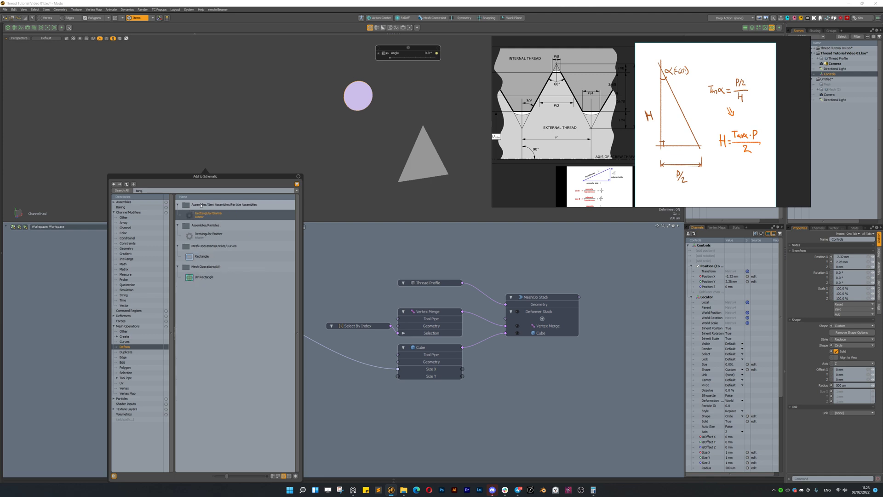
{"action": "key", "text": "BackSpace"}
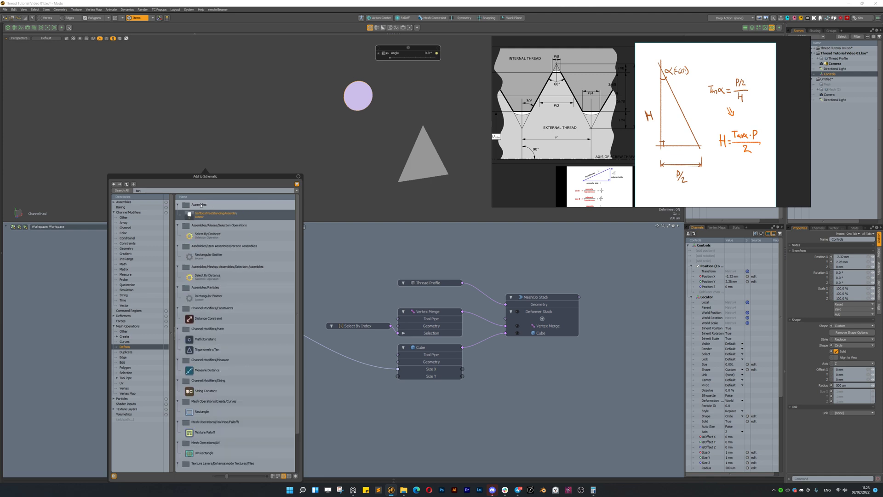
{"action": "double_click", "coordinate": [207, 350]}
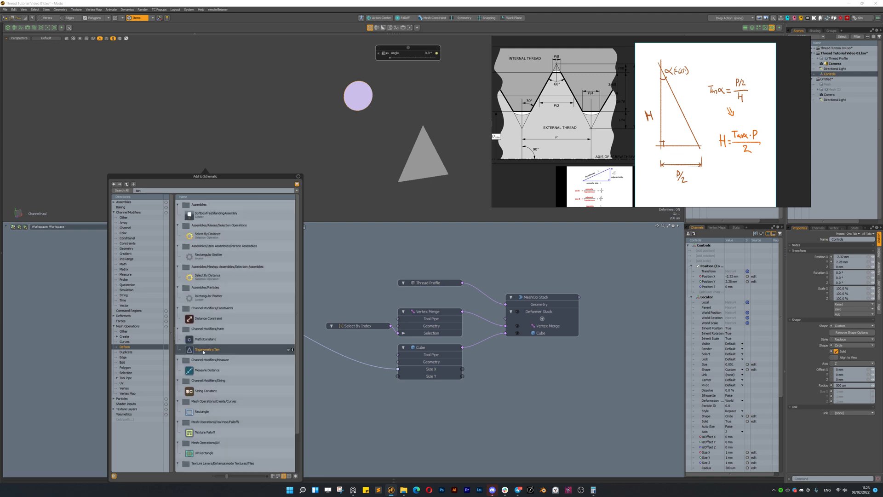
{"action": "left_click_drag", "start_coordinate": [373, 357], "coordinate": [229, 335]}
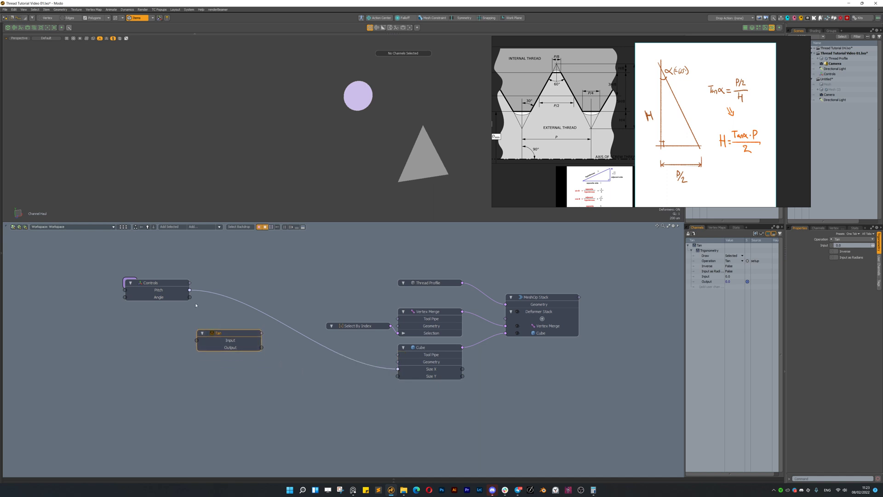
Connect the Controls Angle channel to the Tan node's Input and space the two nodes apart
{"action": "left_click_drag", "start_coordinate": [190, 297], "coordinate": [197, 340]}
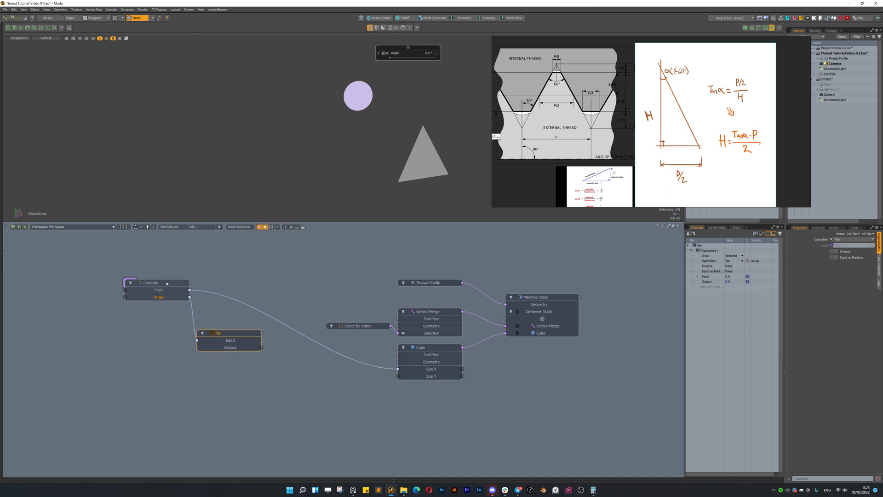
{"action": "left_click_drag", "start_coordinate": [167, 283], "coordinate": [139, 284]}
{"action": "left_click", "coordinate": [215, 309]}
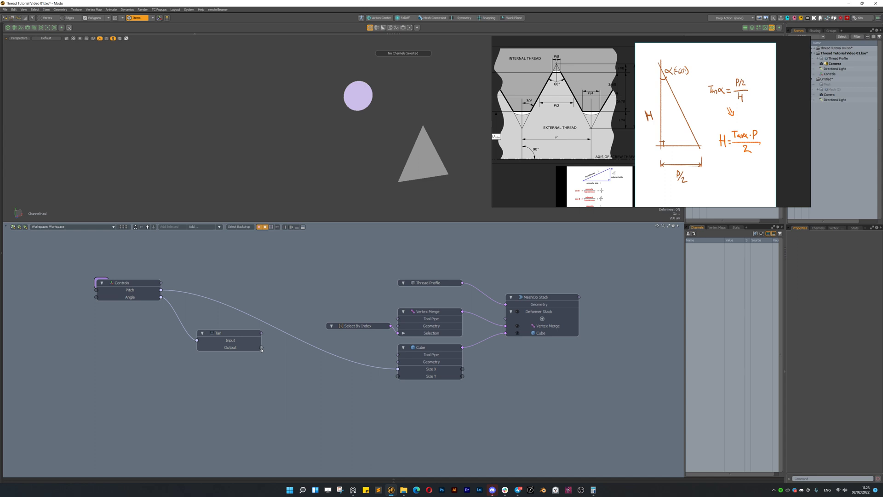
Insert a Basic Math node on the Pitch link after making room, and reconnect the Controls Pitch channel directly to the Cube's Size X
{"action": "left_click_drag", "start_coordinate": [227, 334], "coordinate": [205, 334]}
{"action": "left_click_drag", "start_coordinate": [142, 284], "coordinate": [120, 284]}
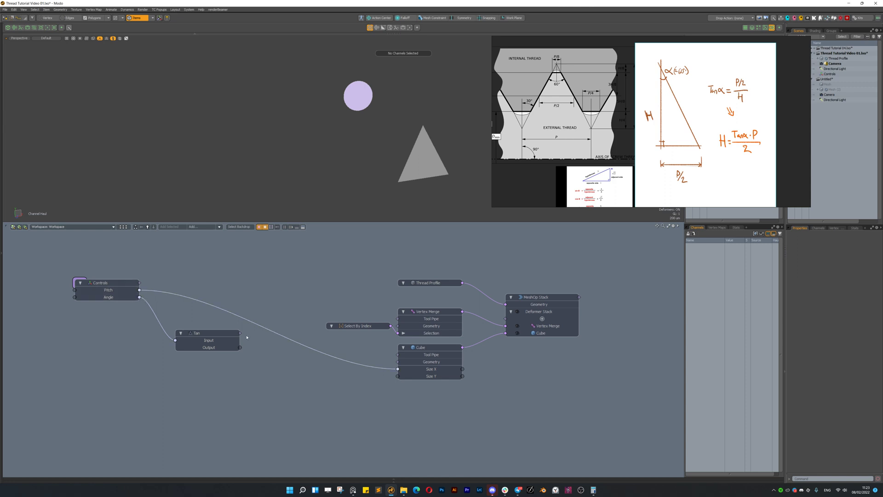
{"action": "key", "text": "plus"}
{"action": "left_click_drag", "start_coordinate": [265, 328], "coordinate": [293, 344]}
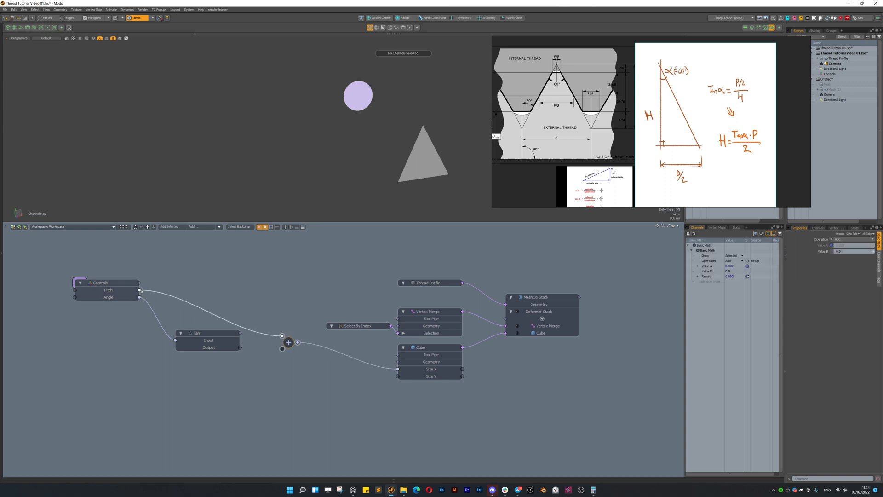
{"action": "left_click_drag", "start_coordinate": [139, 290], "coordinate": [398, 369]}
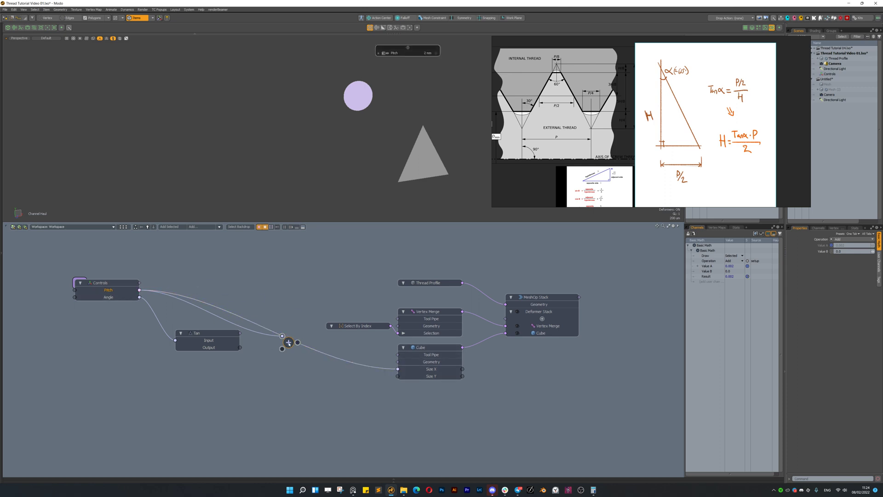
Connect the Tan node's Output to the Basic Math node's Value B and line up the two nodes
{"action": "left_click_drag", "start_coordinate": [289, 344], "coordinate": [289, 358]}
{"action": "left_click_drag", "start_coordinate": [196, 333], "coordinate": [282, 363]}
{"action": "left_click", "coordinate": [260, 369]}
Set the operation of the Basic Math node combining Pitch and the Tan output to Multiply
{"action": "left_click", "coordinate": [288, 359]}
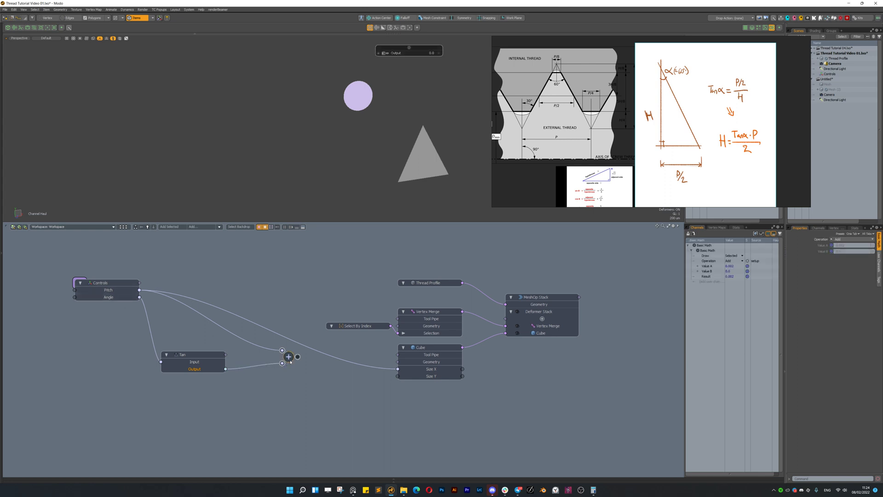
{"action": "left_click", "coordinate": [288, 363]}
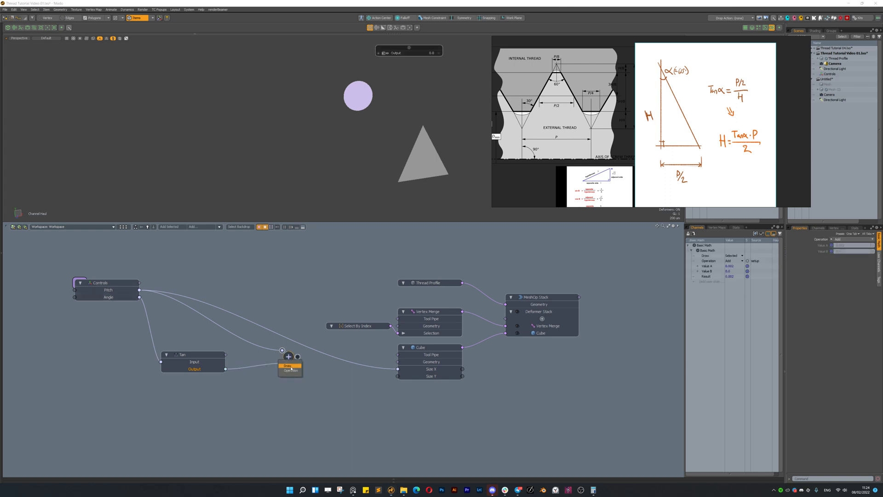
{"action": "left_click", "coordinate": [306, 365]}
{"action": "double_click", "coordinate": [292, 360]}
{"action": "left_click", "coordinate": [304, 362]}
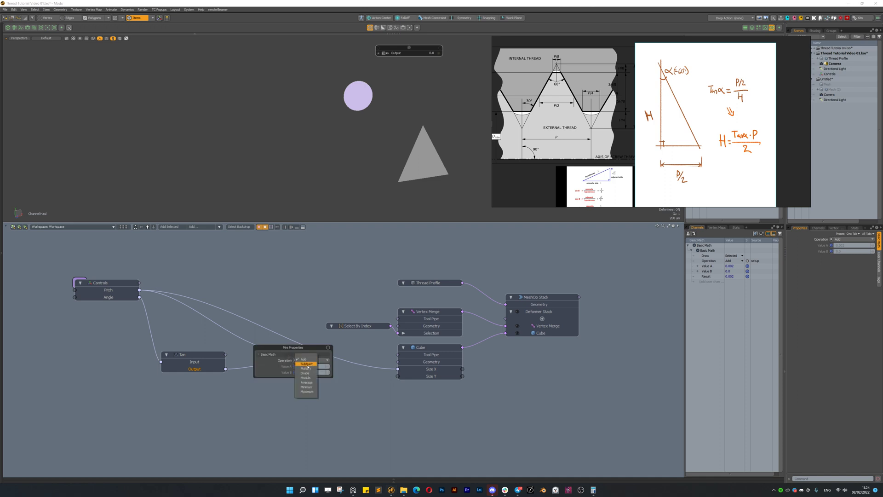
{"action": "left_click", "coordinate": [305, 370]}
Connect the Multiply node's Result to the Cube's Size Y, tidying the placement of the Tan and Multiply nodes
{"action": "left_click_drag", "start_coordinate": [291, 362], "coordinate": [298, 362]}
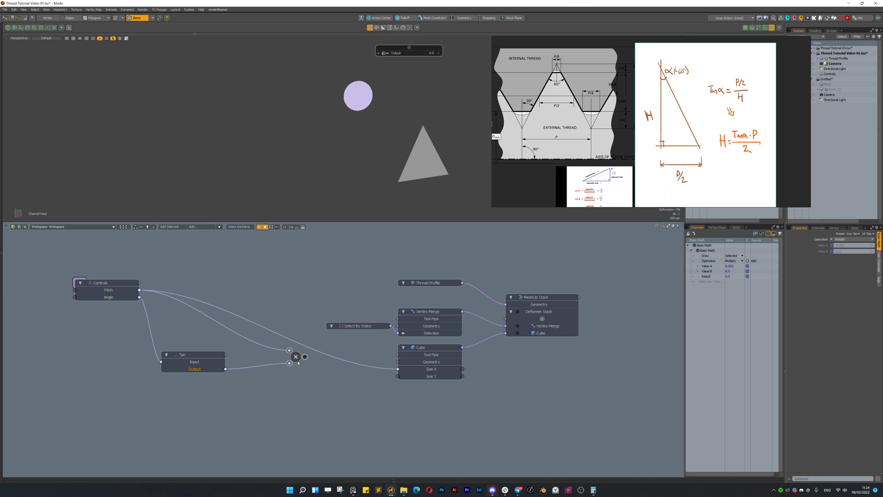
{"action": "left_click_drag", "start_coordinate": [199, 354], "coordinate": [206, 355]}
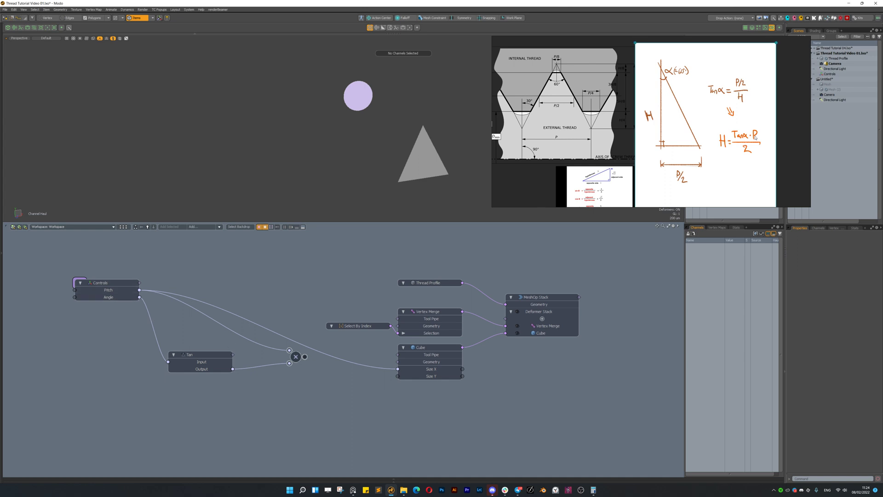
{"action": "left_click_drag", "start_coordinate": [304, 357], "coordinate": [398, 376]}
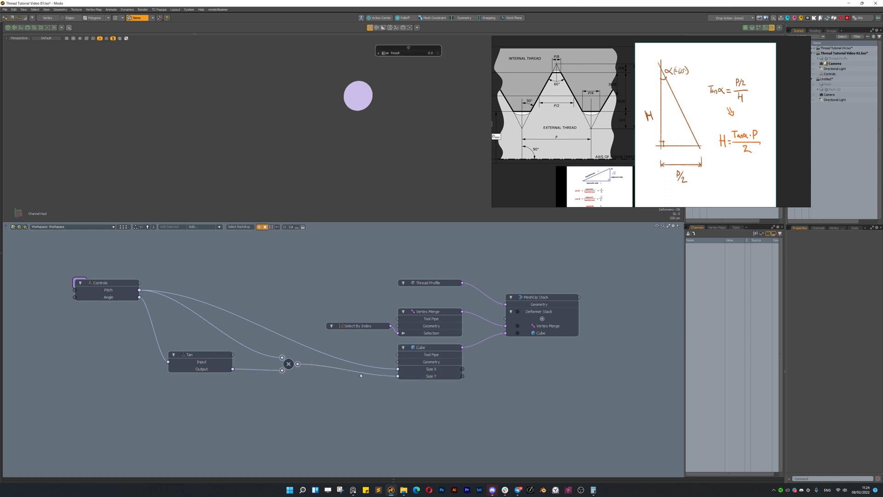
Insert a second Basic Math node between Multiply and the Cube's Size Y, set to Divide with Value B 2
{"action": "scroll", "coordinate": [417, 177], "scroll_direction": "down", "scroll_amount": 3}
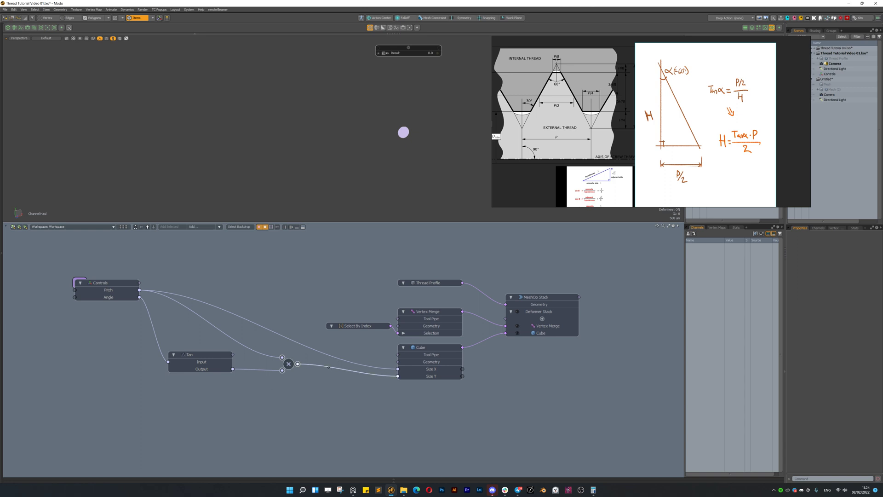
{"action": "key", "text": "plus"}
{"action": "left_click", "coordinate": [345, 364]}
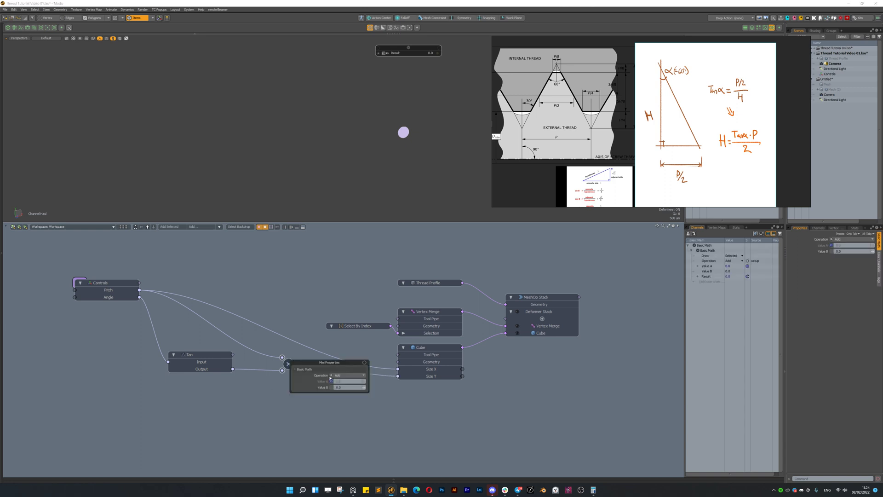
{"action": "left_click", "coordinate": [346, 376]}
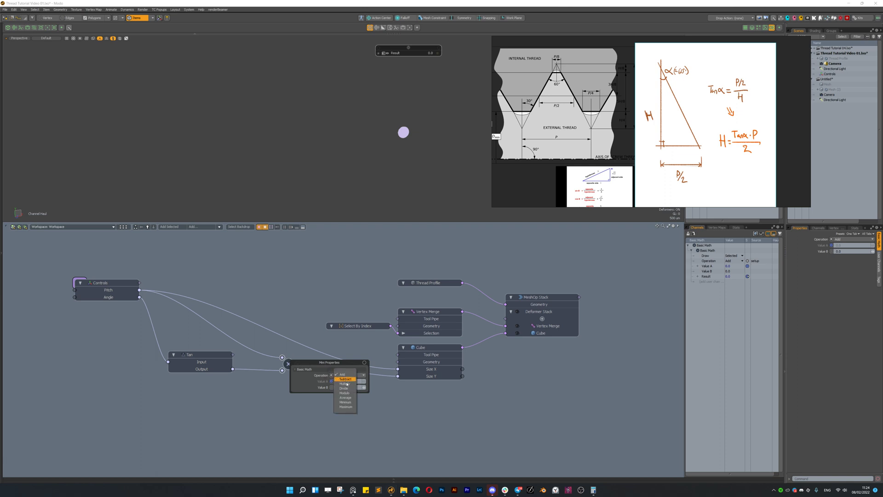
{"action": "left_click", "coordinate": [345, 388]}
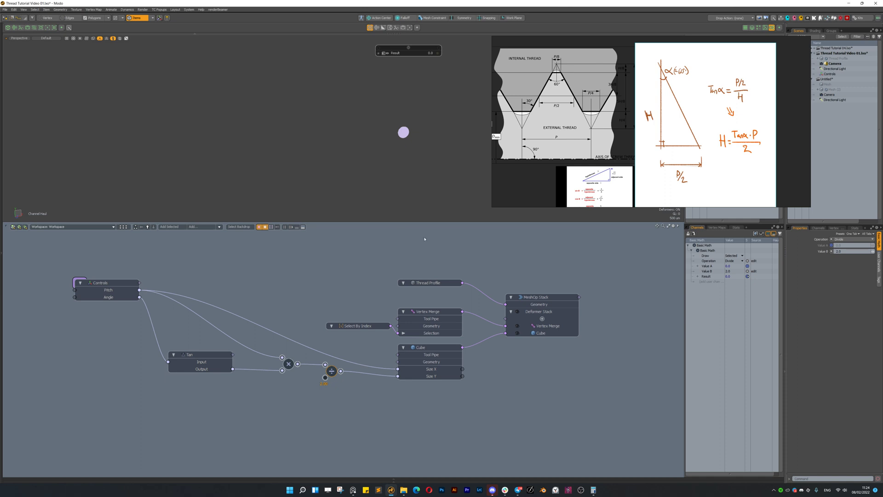
Shift the reference board slightly, switch to the Thread Tutorial 04 scene and examine its Tan, Multiply and Divide nodes against the height formula
{"action": "left_click_drag", "start_coordinate": [778, 125], "coordinate": [763, 131]}
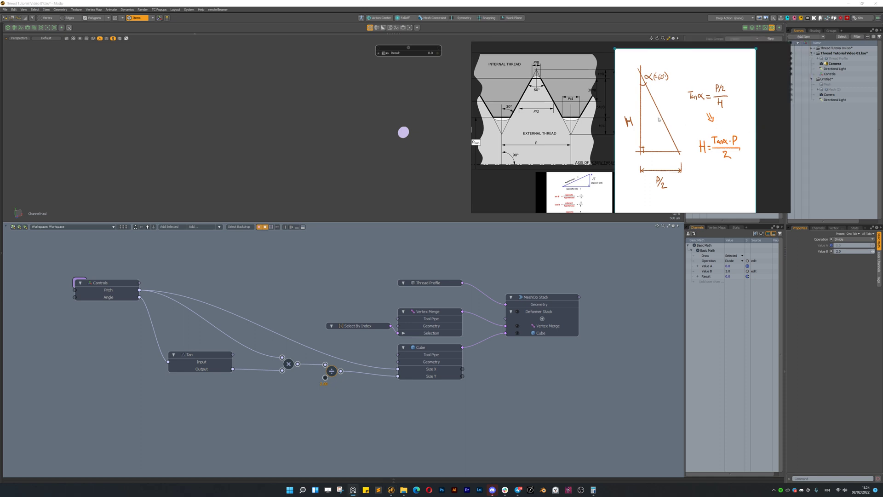
{"action": "left_click_drag", "start_coordinate": [658, 119], "coordinate": [661, 119]}
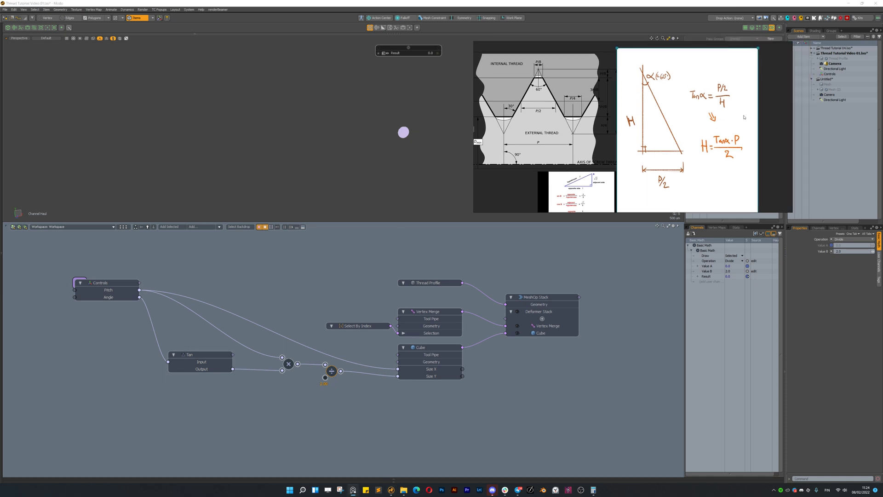
{"action": "left_click", "coordinate": [836, 49]}
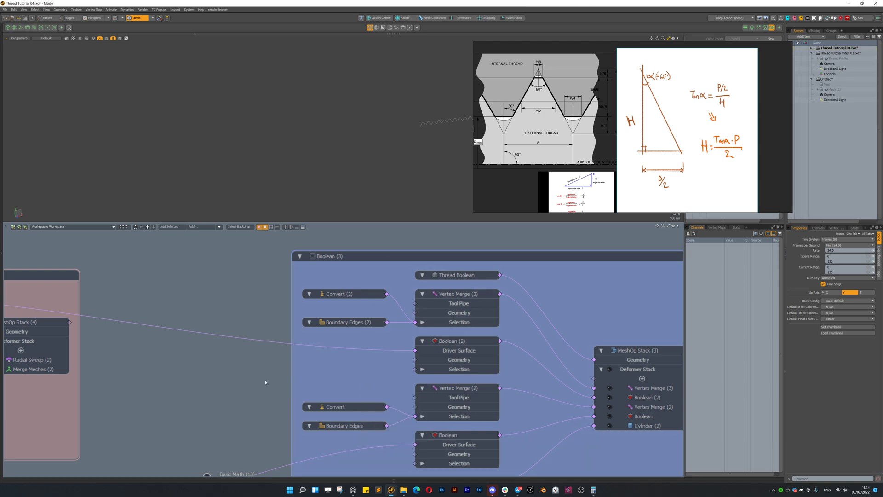
{"action": "scroll", "coordinate": [276, 384], "scroll_direction": "down", "scroll_amount": 5}
{"action": "left_click_drag", "start_coordinate": [258, 442], "coordinate": [476, 231], "text": "alt"}
{"action": "left_click_drag", "start_coordinate": [228, 424], "coordinate": [343, 396], "text": "alt"}
{"action": "scroll", "coordinate": [285, 347], "scroll_direction": "up", "scroll_amount": 3}
{"action": "scroll", "coordinate": [261, 352], "scroll_direction": "up", "scroll_amount": 3}
{"action": "left_click_drag", "start_coordinate": [261, 352], "coordinate": [303, 337], "text": "alt"}
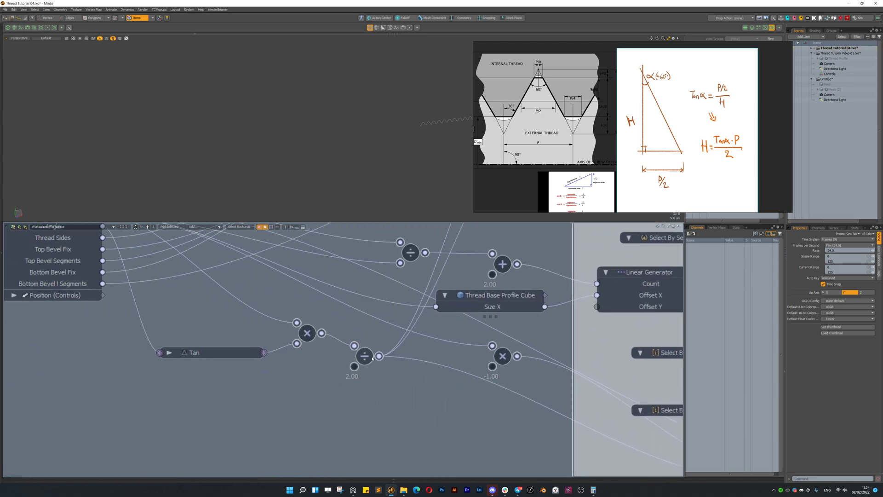
{"action": "left_click_drag", "start_coordinate": [372, 358], "coordinate": [373, 368]}
{"action": "scroll", "coordinate": [373, 371], "scroll_direction": "down", "scroll_amount": 4}
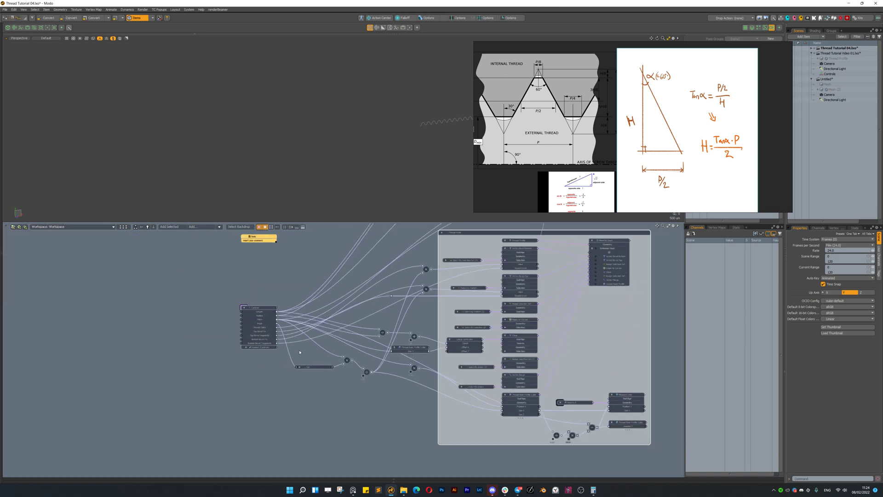
Check the Angle value in the channel list of the finished scene's Controls locator
{"action": "scroll", "coordinate": [278, 324], "scroll_direction": "up", "scroll_amount": 2}
{"action": "left_click", "coordinate": [254, 325]}
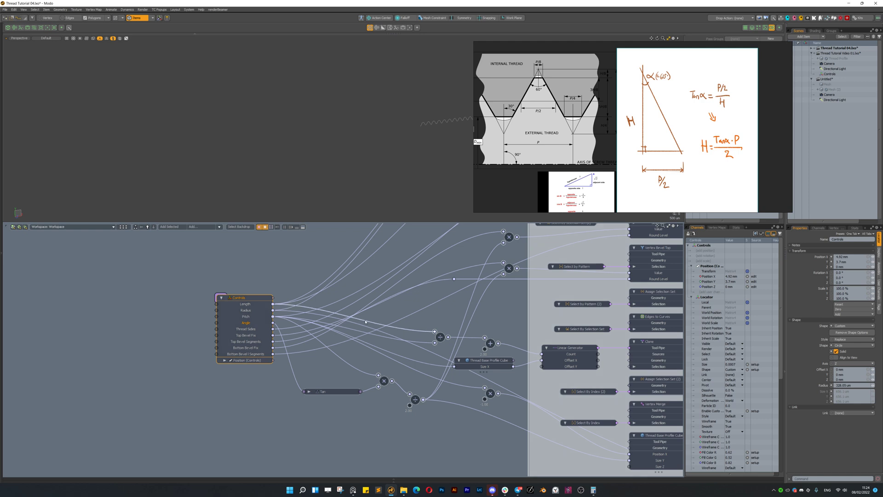
{"action": "double_click", "coordinate": [253, 324]}
{"action": "left_click", "coordinate": [346, 288]}
{"action": "scroll", "coordinate": [727, 392], "scroll_direction": "down", "scroll_amount": 5}
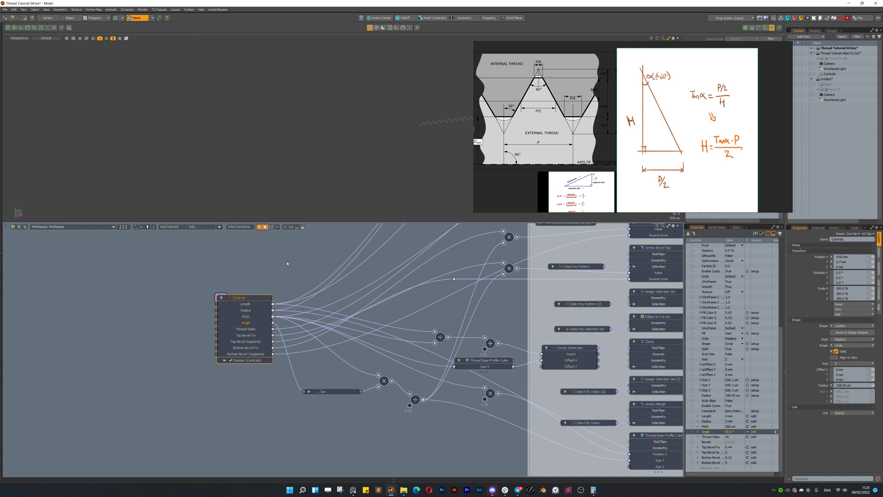
Return to the Thread Tutorial Video 01 scene and haul the Controls Angle channel up from zero to give the triangle height
{"action": "left_click", "coordinate": [838, 58]}
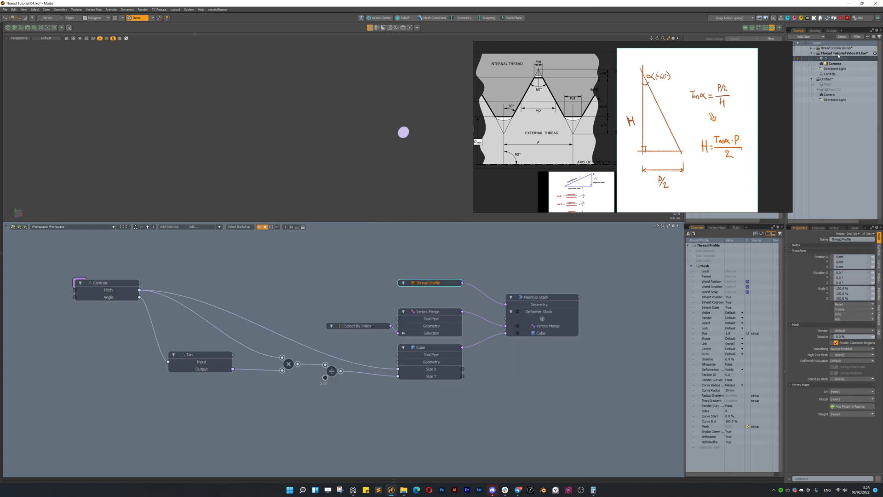
{"action": "left_click", "coordinate": [110, 289]}
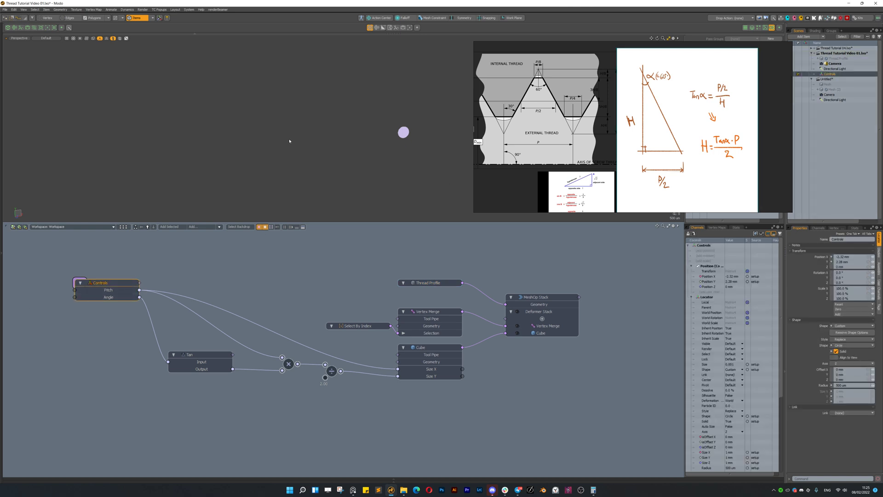
{"action": "key", "text": "c"}
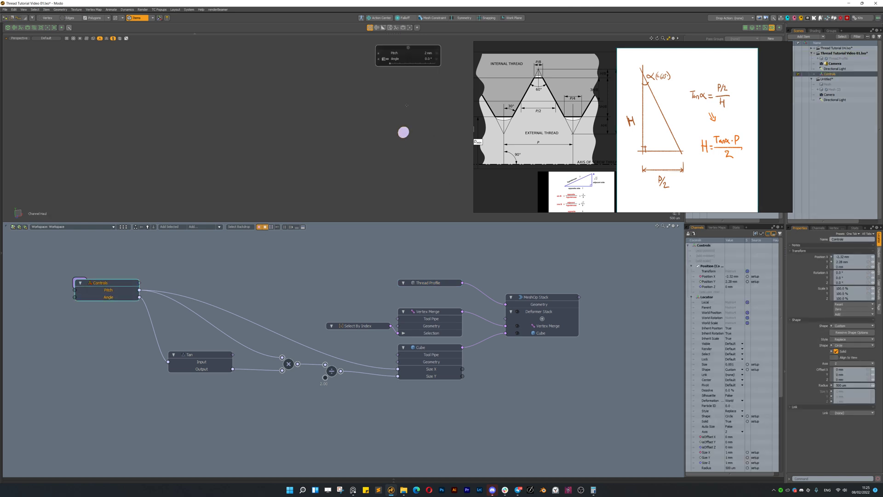
{"action": "left_click_drag", "start_coordinate": [393, 68], "coordinate": [415, 95]}
{"action": "left_click_drag", "start_coordinate": [405, 181], "coordinate": [374, 178], "text": "alt+shift"}
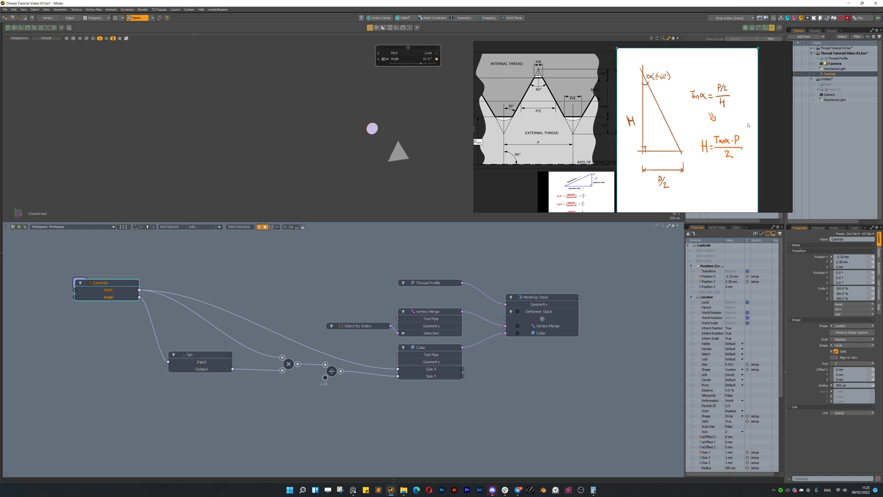
Disable always-on-top for the reference board and frame the triangle closely in the 3D viewport
{"action": "key", "text": "ctrl+shift+a"}
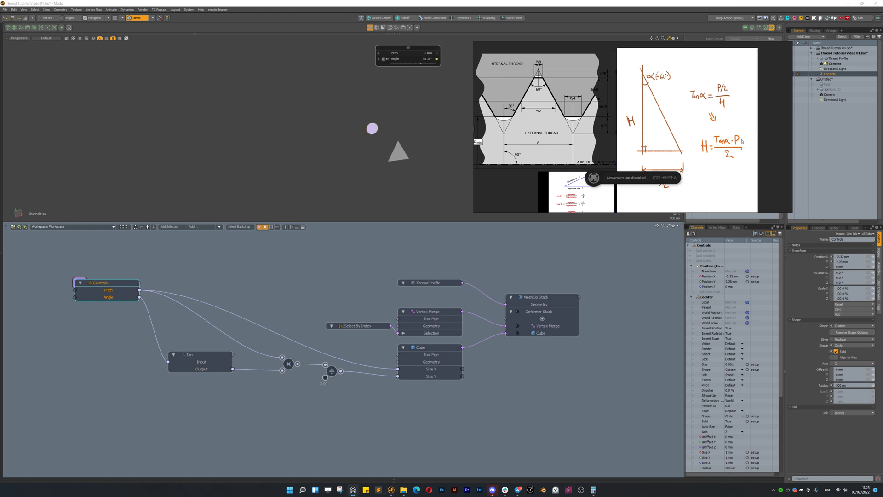
{"action": "left_click", "coordinate": [381, 167]}
{"action": "left_click_drag", "start_coordinate": [368, 167], "coordinate": [375, 139], "text": "alt+shift"}
{"action": "left_click_drag", "start_coordinate": [375, 138], "coordinate": [385, 168], "text": "ctrl+alt"}
{"action": "left_click_drag", "start_coordinate": [385, 169], "coordinate": [378, 119], "text": "ctrl+alt"}
Haul the Controls Pitch and Angle channels together, ending at about 2 mm and 56.4°
{"action": "key", "text": "space"}
{"action": "key", "text": "c"}
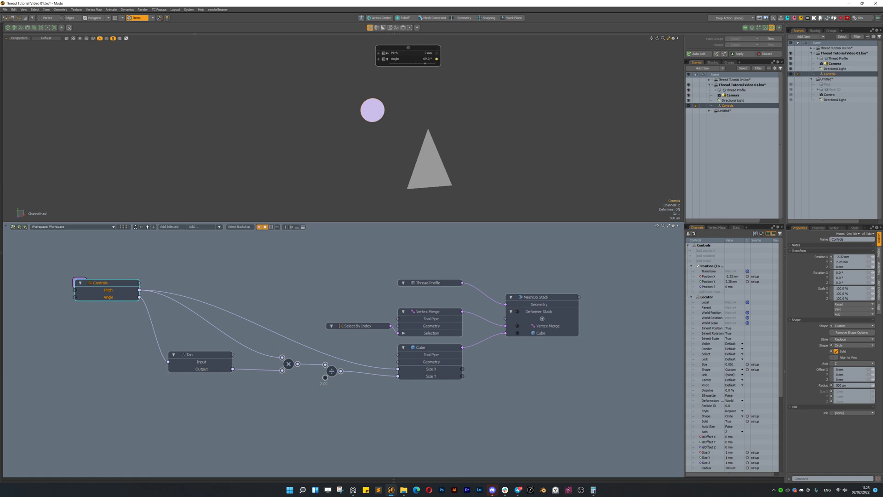
{"action": "mouse_move", "coordinate": [379, 120]}
{"action": "left_mouse_down"}
{"action": "mouse_move", "coordinate": [397, 119]}
{"action": "mouse_move", "coordinate": [382, 119]}
{"action": "left_mouse_up"}
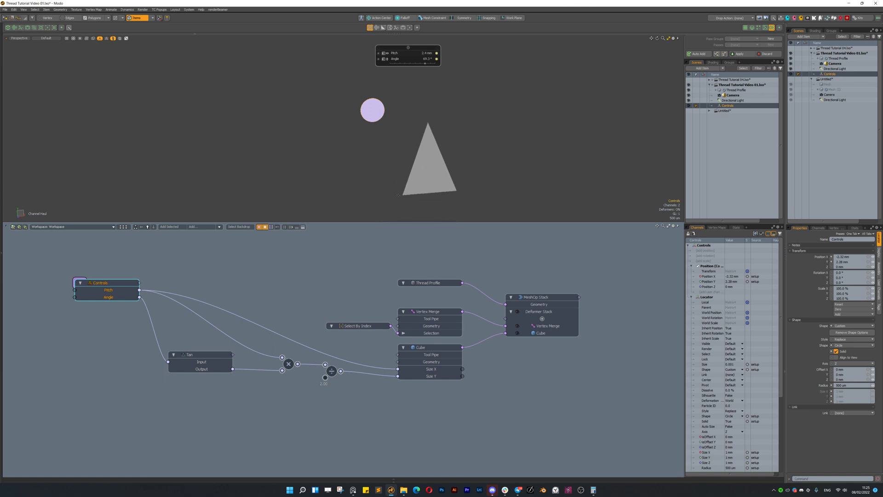
{"action": "mouse_move", "coordinate": [482, 154]}
{"action": "left_mouse_down"}
{"action": "mouse_move", "coordinate": [481, 133]}
{"action": "mouse_move", "coordinate": [482, 166]}
{"action": "mouse_move", "coordinate": [482, 146]}
{"action": "mouse_move", "coordinate": [482, 159]}
{"action": "left_mouse_up"}
{"action": "mouse_move", "coordinate": [481, 158]}
{"action": "left_mouse_down"}
{"action": "mouse_move", "coordinate": [482, 147]}
{"action": "mouse_move", "coordinate": [492, 152]}
{"action": "left_mouse_up"}
{"action": "mouse_move", "coordinate": [492, 152]}
{"action": "left_mouse_down"}
{"action": "mouse_move", "coordinate": [473, 152]}
{"action": "mouse_move", "coordinate": [492, 150]}
{"action": "left_mouse_up"}
{"action": "left_click_drag", "start_coordinate": [488, 202], "coordinate": [468, 202], "text": "alt+shift"}
Move the Thread Profile and MeshOp Stack nodes upward to free space above the Vertex Merge node
{"action": "left_click_drag", "start_coordinate": [438, 265], "coordinate": [369, 323], "text": "alt"}
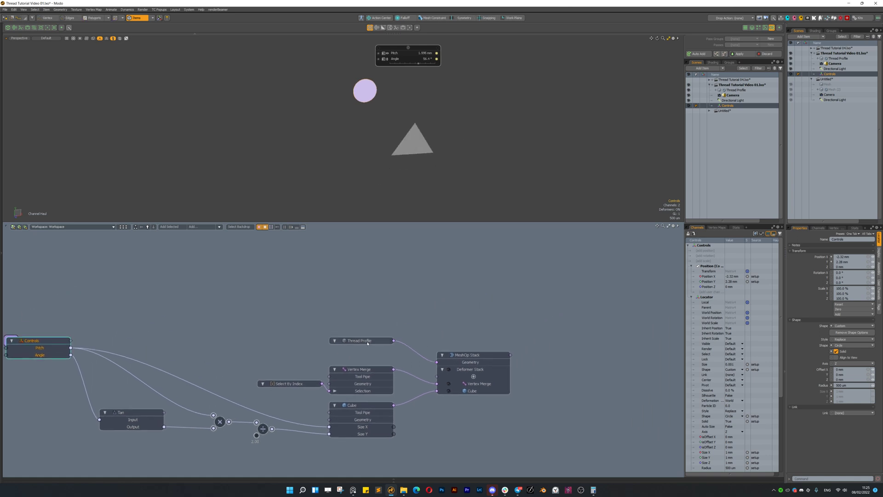
{"action": "left_click", "coordinate": [367, 343]}
{"action": "left_click", "coordinate": [480, 358], "text": "shift"}
{"action": "left_click_drag", "start_coordinate": [481, 357], "coordinate": [495, 295]}
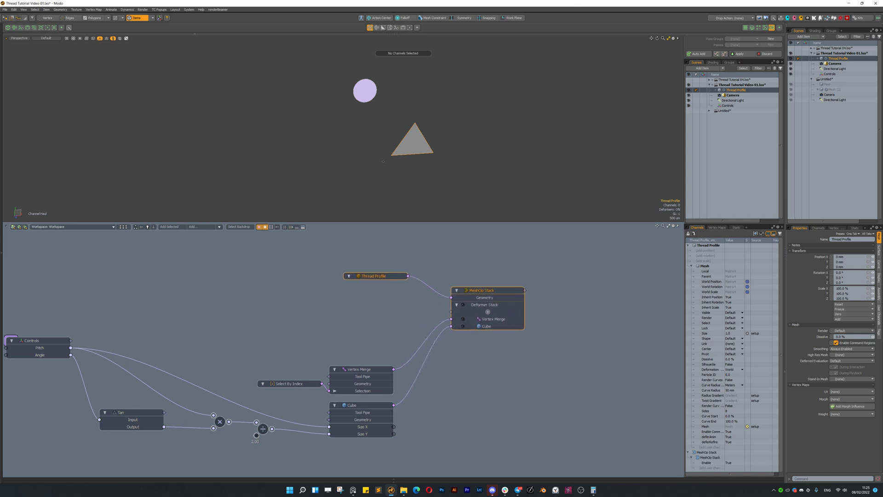
Examine the Vertex Merge, Assign Selection Set (2), Clone and Linear Generator nodes in the Thread Tutorial 04 scene along with its thread curve
{"action": "left_click", "coordinate": [824, 48]}
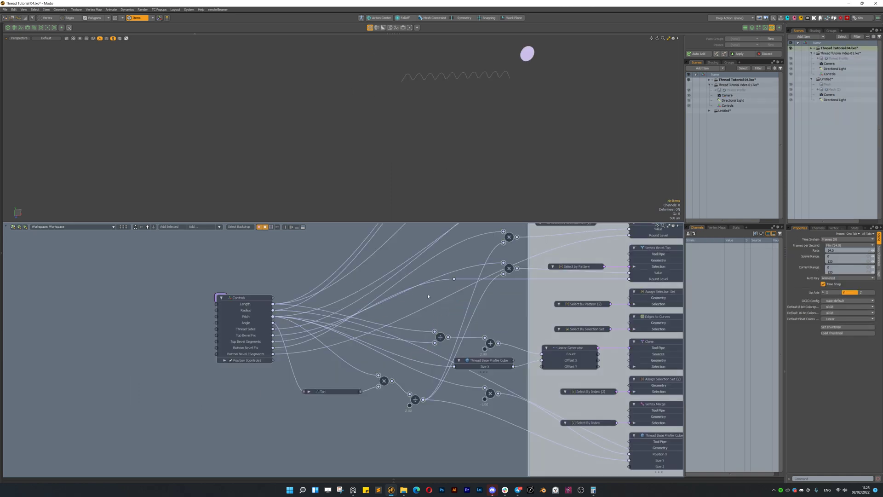
{"action": "left_click_drag", "start_coordinate": [472, 361], "coordinate": [544, 238], "text": "alt"}
{"action": "left_click", "coordinate": [440, 375]}
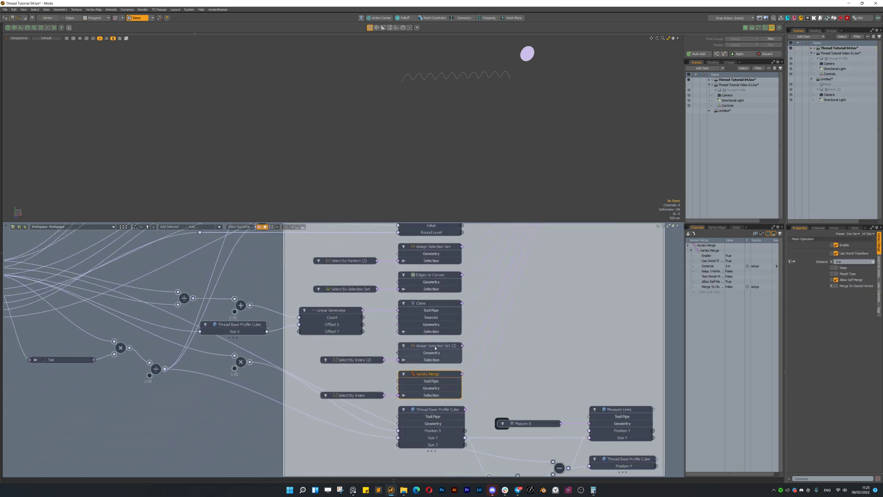
{"action": "left_click", "coordinate": [435, 347]}
{"action": "scroll", "coordinate": [466, 64], "scroll_direction": "up", "scroll_amount": 4}
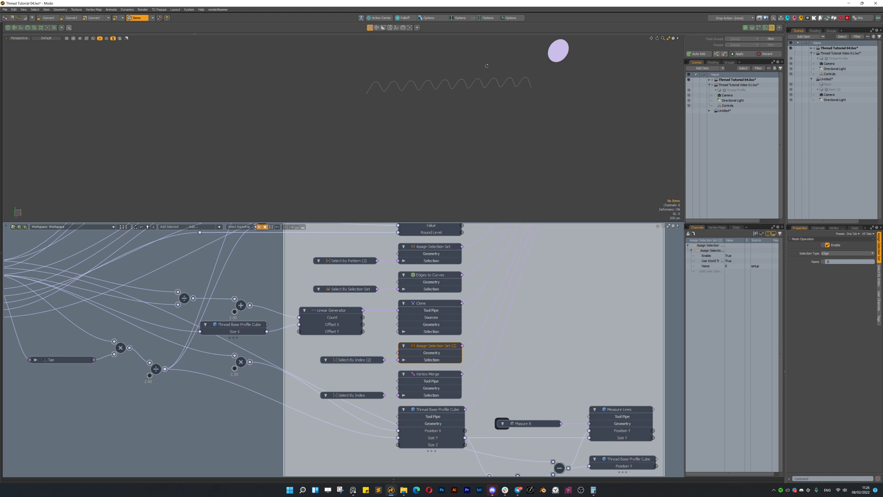
{"action": "left_click", "coordinate": [561, 49]}
{"action": "left_click_drag", "start_coordinate": [469, 94], "coordinate": [455, 140], "text": "alt+shift"}
{"action": "left_click_drag", "start_coordinate": [460, 140], "coordinate": [519, 94], "text": "alt"}
{"action": "left_click", "coordinate": [428, 304]}
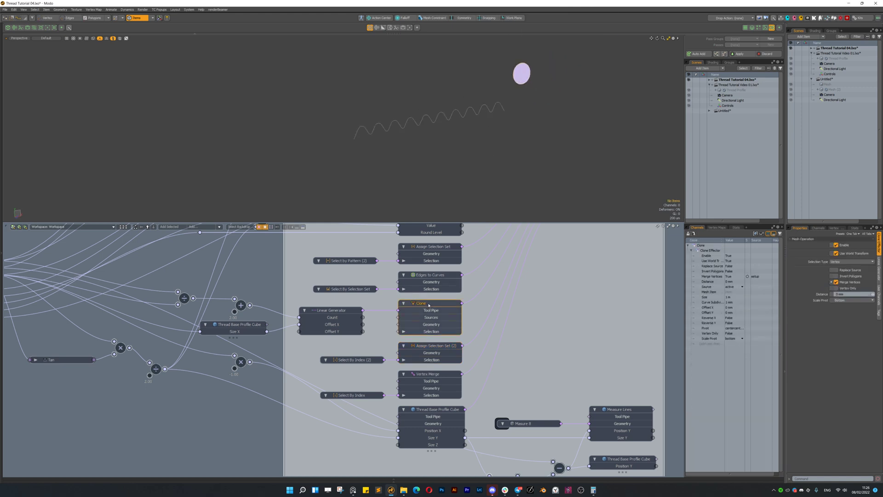
{"action": "left_click_drag", "start_coordinate": [298, 311], "coordinate": [373, 309], "text": "alt"}
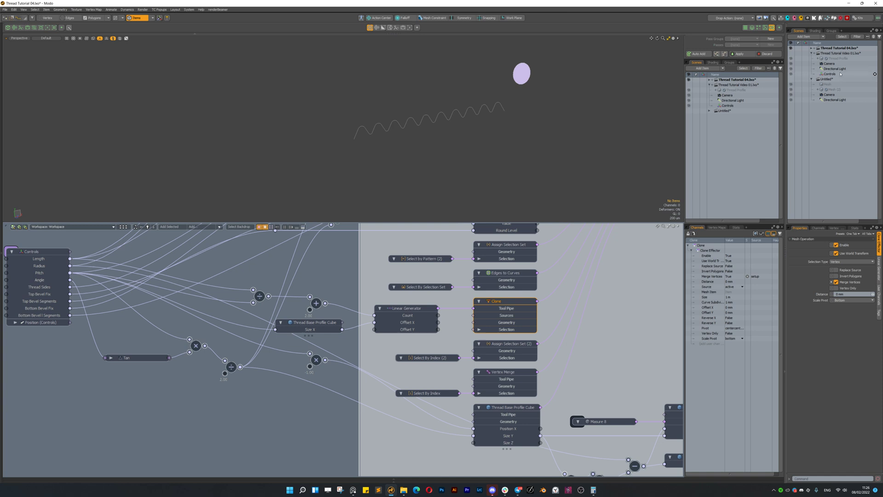
Switch to the Thread Tutorial Video 01 scene and add a Clone operation to the thread profile's MeshOp Stack
{"action": "left_click", "coordinate": [840, 53]}
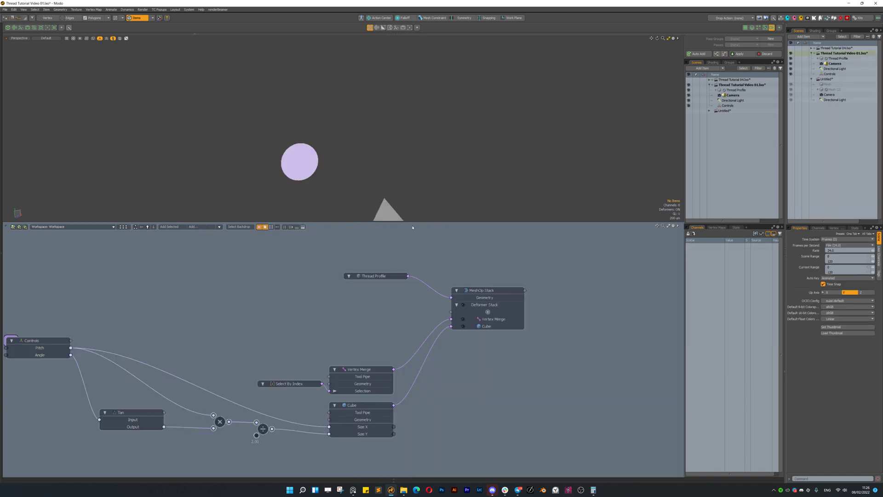
{"action": "left_click_drag", "start_coordinate": [372, 276], "coordinate": [366, 254]}
{"action": "left_click", "coordinate": [489, 291]}
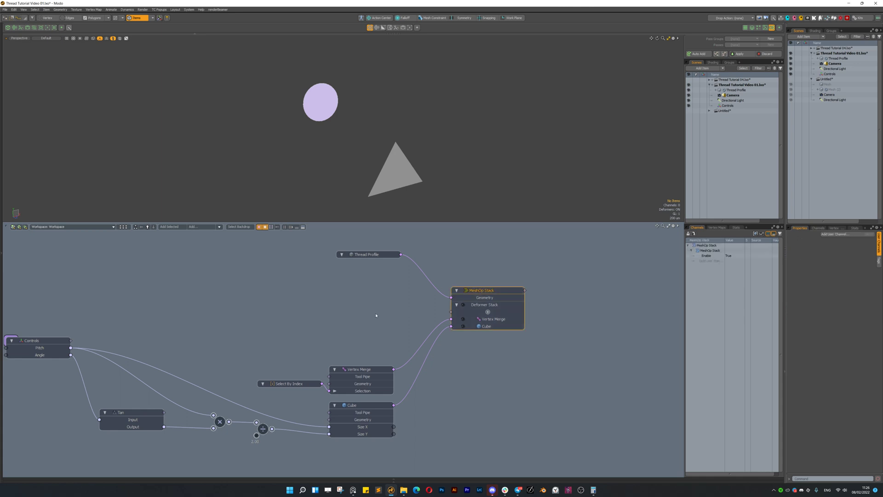
{"action": "key", "text": "ctrl+space"}
{"action": "left_click", "coordinate": [343, 313]}
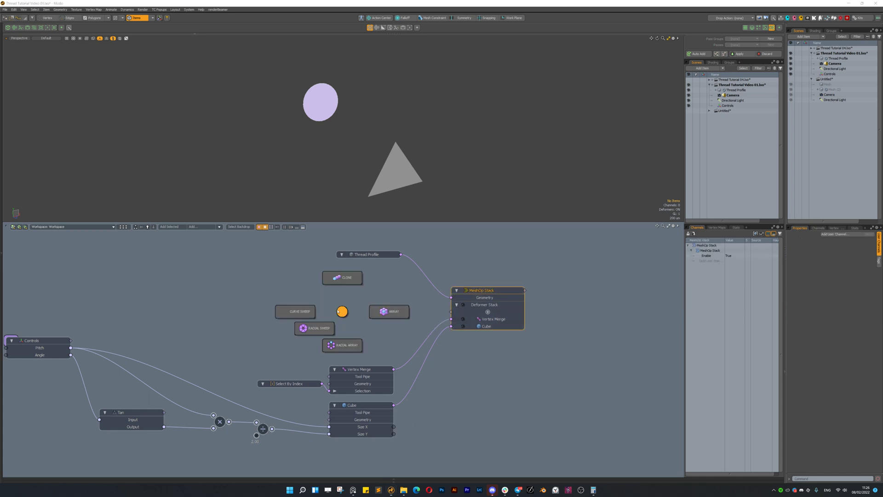
{"action": "left_click", "coordinate": [348, 277]}
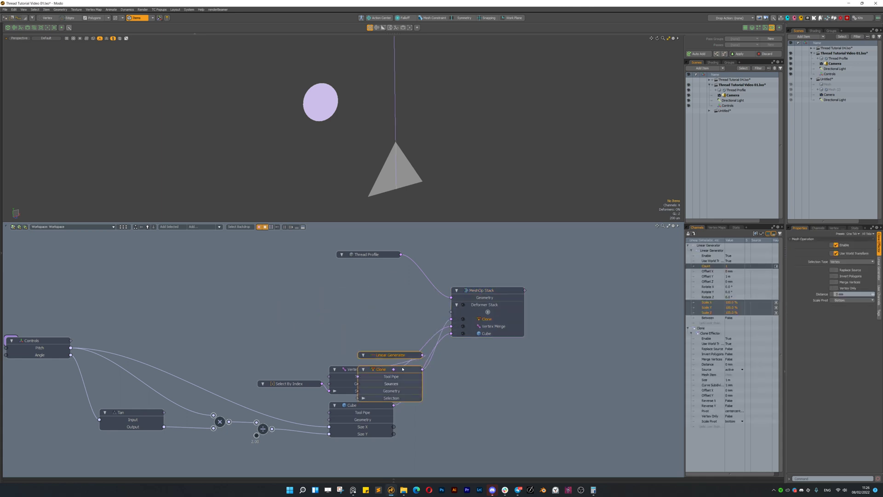
Arrange the new Clone and Linear Generator nodes in the open area above the Vertex Merge node
{"action": "mouse_move", "coordinate": [399, 358]}
{"action": "left_mouse_down"}
{"action": "mouse_move", "coordinate": [385, 359]}
{"action": "mouse_move", "coordinate": [370, 303]}
{"action": "mouse_move", "coordinate": [278, 306]}
{"action": "mouse_move", "coordinate": [285, 312]}
{"action": "left_mouse_up"}
{"action": "left_click", "coordinate": [368, 292]}
{"action": "mouse_move", "coordinate": [355, 301]}
{"action": "left_mouse_down", "text": "alt"}
{"action": "mouse_move", "coordinate": [392, 286]}
{"action": "mouse_move", "coordinate": [395, 304]}
{"action": "mouse_move", "coordinate": [396, 296]}
{"action": "left_mouse_up", "text": "alt"}
{"action": "left_click_drag", "start_coordinate": [428, 237], "coordinate": [433, 260], "text": "alt"}
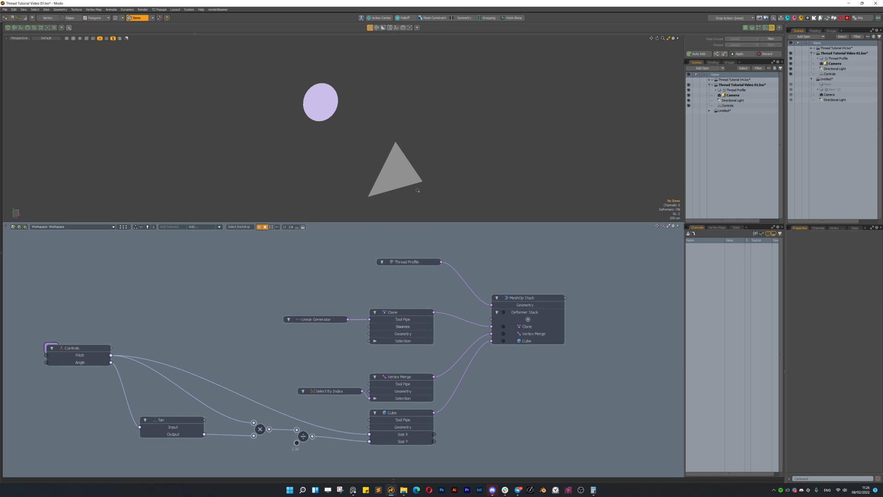
Give the Linear Generator 5 clones, set its Y offset to 0, and adjust the X offset until the triangles sit side by side
{"action": "scroll", "coordinate": [418, 190], "scroll_direction": "down", "scroll_amount": 2}
{"action": "left_click", "coordinate": [312, 322]}
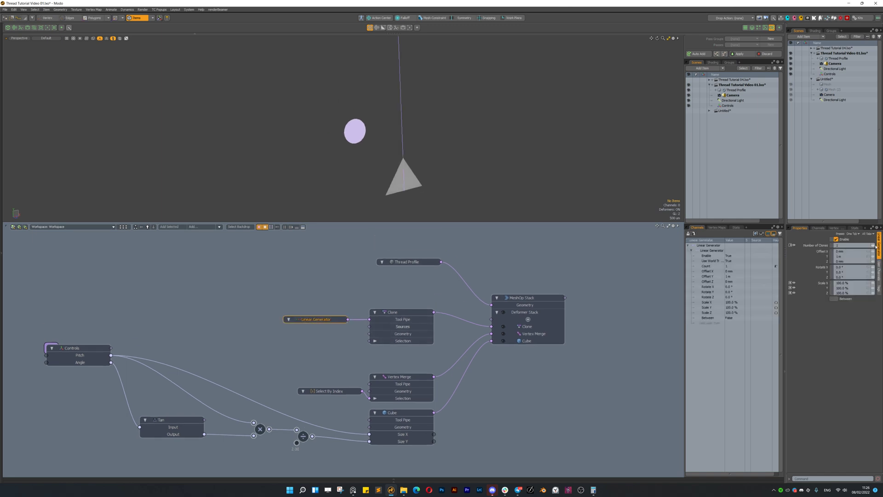
{"action": "scroll", "coordinate": [423, 290], "scroll_direction": "down", "scroll_amount": 2}
{"action": "scroll", "coordinate": [421, 290], "scroll_direction": "up", "scroll_amount": 4}
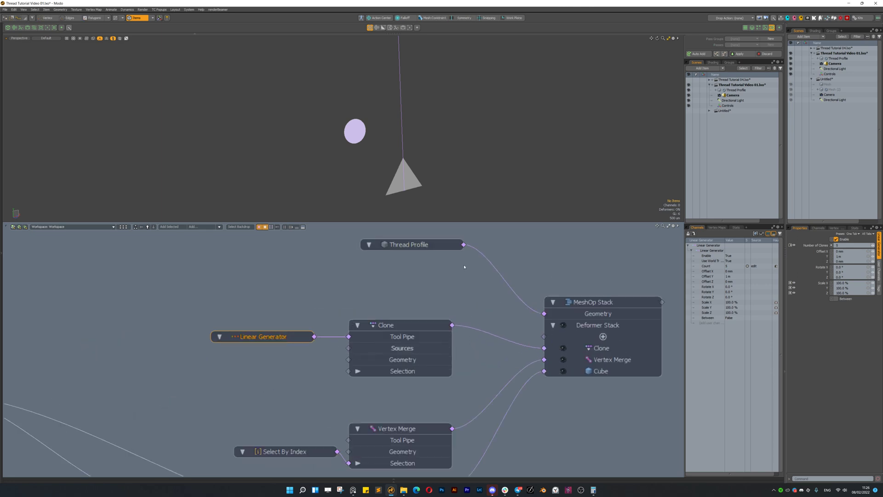
{"action": "scroll", "coordinate": [444, 278], "scroll_direction": "down", "scroll_amount": 4}
{"action": "left_click_drag", "start_coordinate": [400, 277], "coordinate": [439, 251], "text": "alt"}
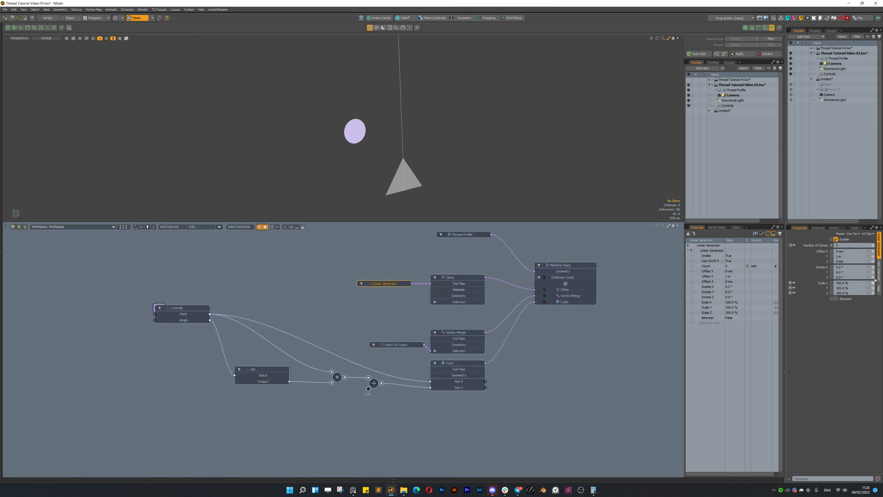
{"action": "type", "text": "0"}
{"action": "key", "text": "Return"}
{"action": "left_click_drag", "start_coordinate": [419, 192], "coordinate": [481, 179]}
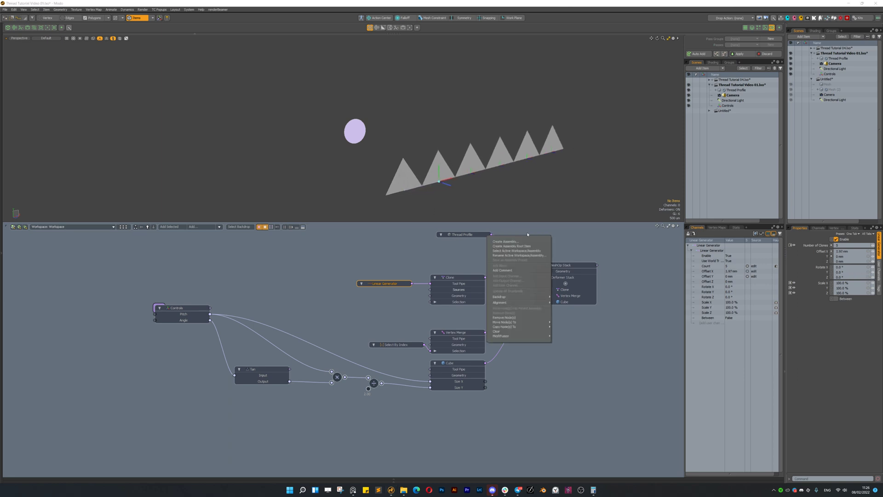
Expose the Linear Generator's Offset X channel on its node and drive it with the Pitch channel of Controls
{"action": "left_click", "coordinate": [818, 252]}
{"action": "key", "text": "ctrl+a"}
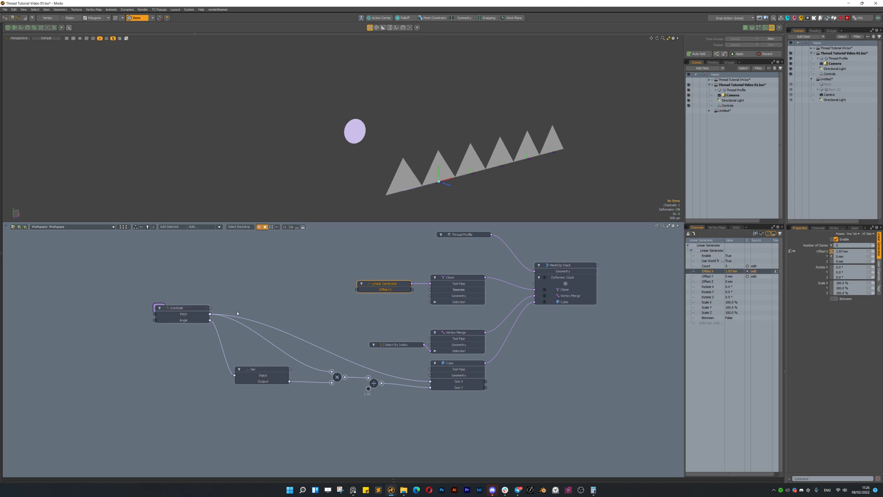
{"action": "left_click_drag", "start_coordinate": [211, 316], "coordinate": [357, 289]}
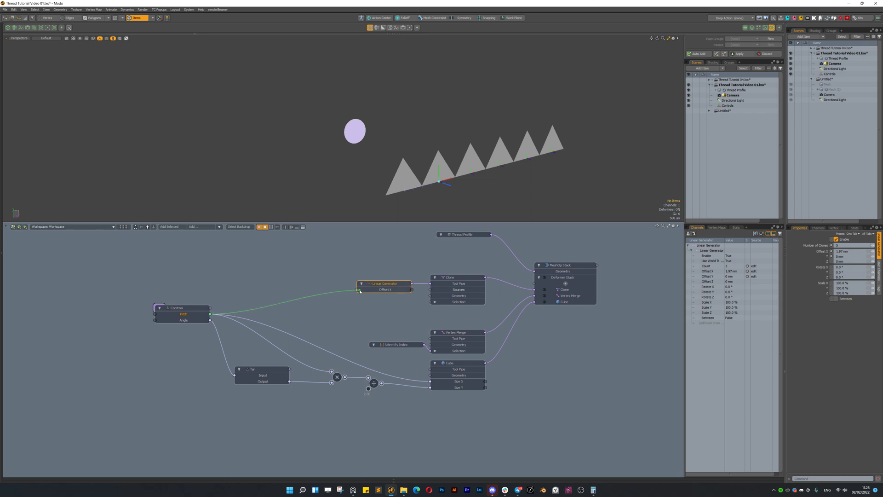
{"action": "scroll", "coordinate": [477, 170], "scroll_direction": "up", "scroll_amount": 3}
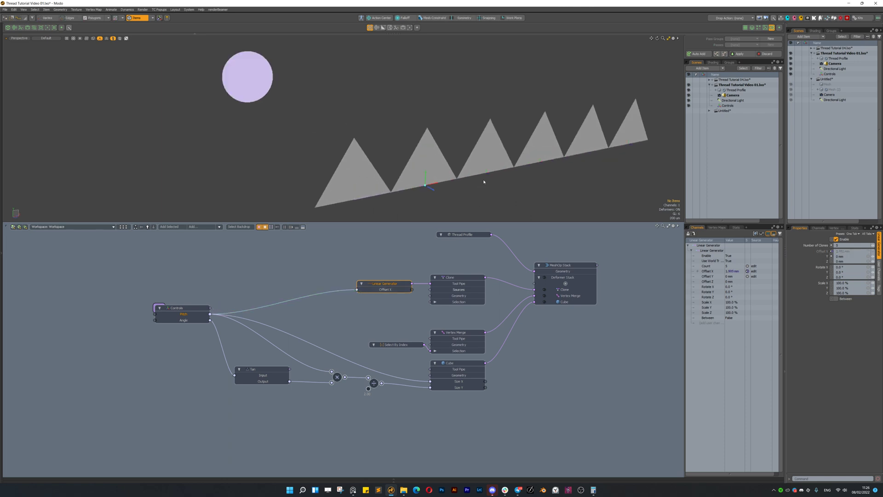
{"action": "left_click_drag", "start_coordinate": [485, 181], "coordinate": [469, 174], "text": "alt+shift"}
Move the MeshOp Stack and Thread Profile nodes slightly higher in the schematic
{"action": "left_click_drag", "start_coordinate": [467, 236], "coordinate": [434, 242], "text": "alt+shift"}
{"action": "left_click_drag", "start_coordinate": [560, 300], "coordinate": [565, 287]}
{"action": "left_click_drag", "start_coordinate": [433, 244], "coordinate": [438, 238]}
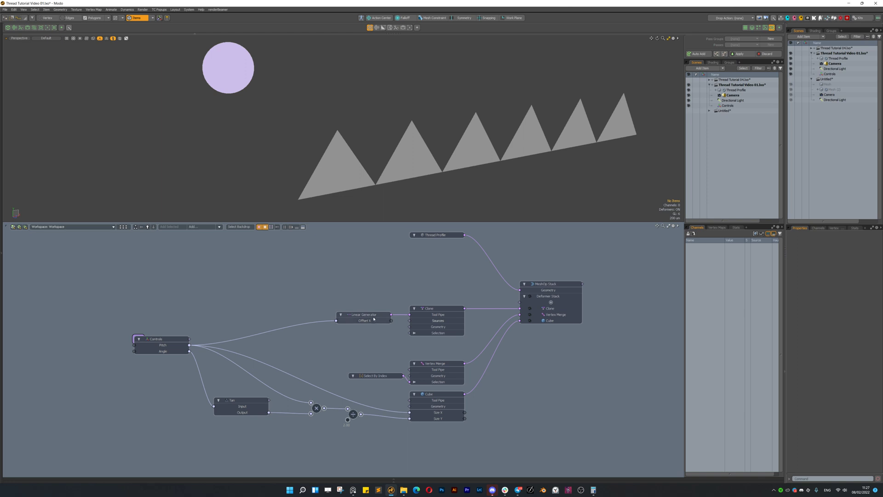
Expose the Linear Generator's number of clones as a Count channel on its node
{"action": "left_click", "coordinate": [343, 322]}
{"action": "left_click", "coordinate": [816, 245]}
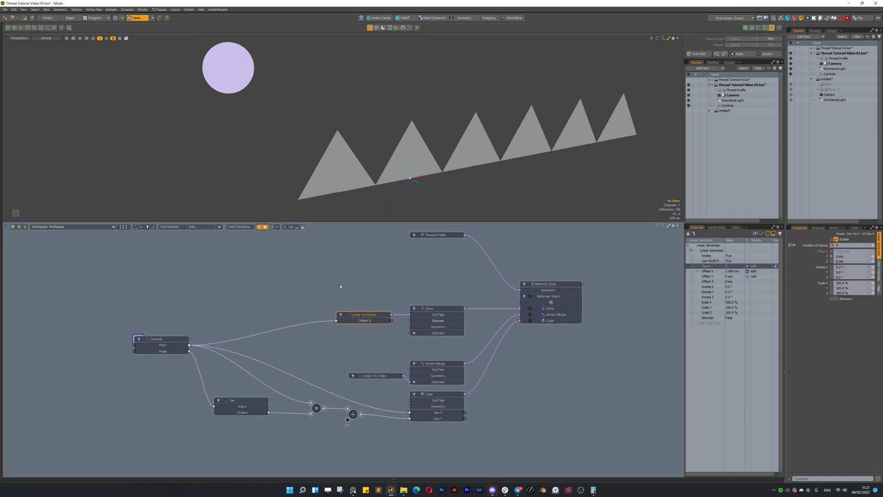
{"action": "key", "text": "p"}
{"action": "left_click_drag", "start_coordinate": [282, 312], "coordinate": [353, 294], "text": "alt"}
Create a user channel named Lenght on the Controls locator with a default value of 40 mm
{"action": "left_click_drag", "start_coordinate": [235, 326], "coordinate": [235, 321]}
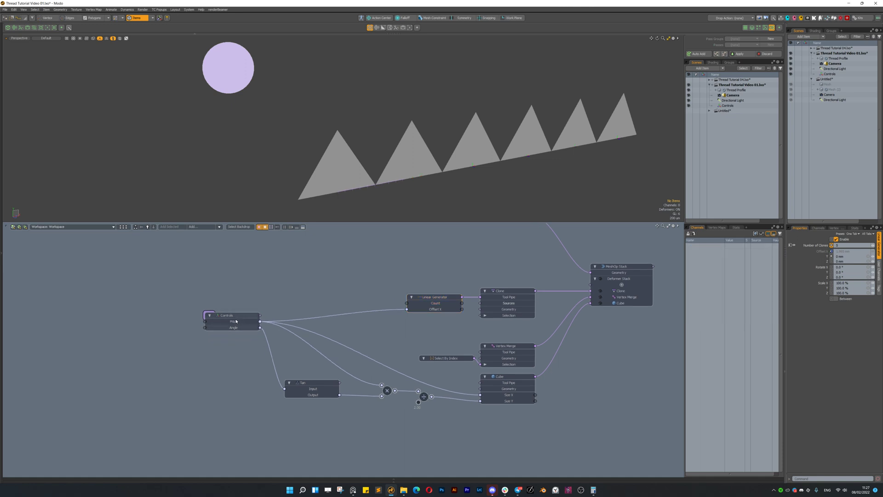
{"action": "left_click", "coordinate": [235, 316]}
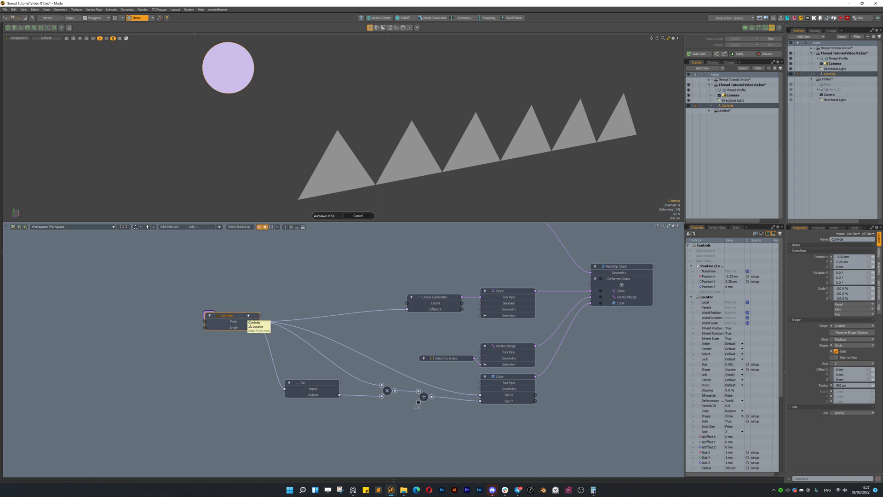
{"action": "scroll", "coordinate": [456, 160], "scroll_direction": "down", "scroll_amount": 2}
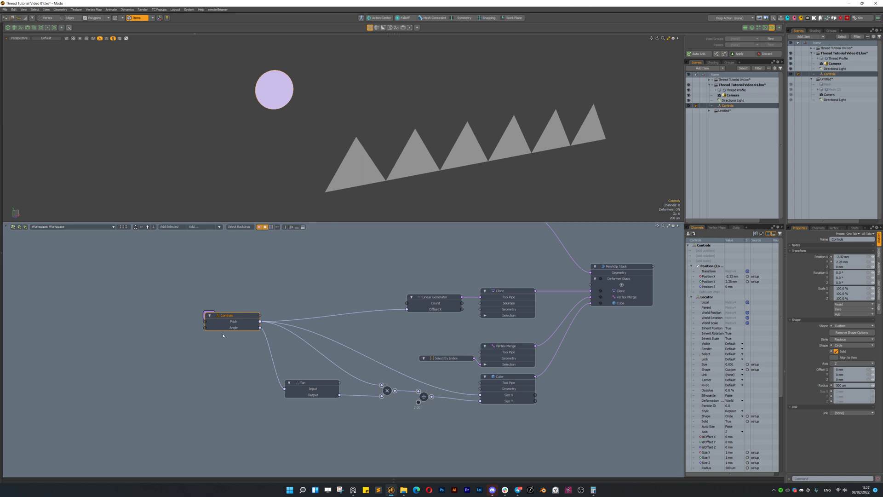
{"action": "right_click", "coordinate": [244, 316]}
{"action": "key", "text": "ctrl+u"}
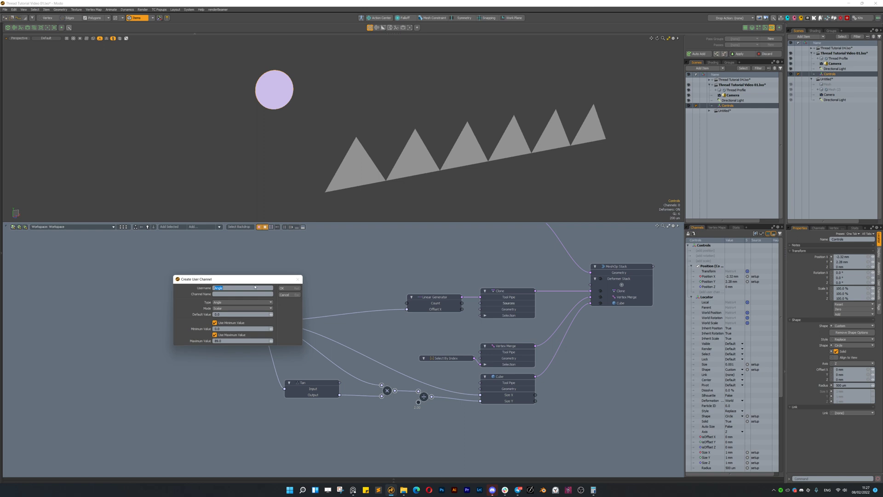
{"action": "type", "text": "Ur"}
{"action": "left_click", "coordinate": [233, 303]}
{"action": "left_click", "coordinate": [235, 299]}
{"action": "left_click", "coordinate": [261, 329]}
{"action": "left_click", "coordinate": [233, 341]}
{"action": "left_click", "coordinate": [241, 336]}
{"action": "left_click", "coordinate": [235, 315]}
{"action": "left_click", "coordinate": [294, 288]}
Reorder the Lenght channel above Pitch on Controls and shift the Controls node away from the other nodes
{"action": "left_click_drag", "start_coordinate": [238, 318], "coordinate": [232, 318]}
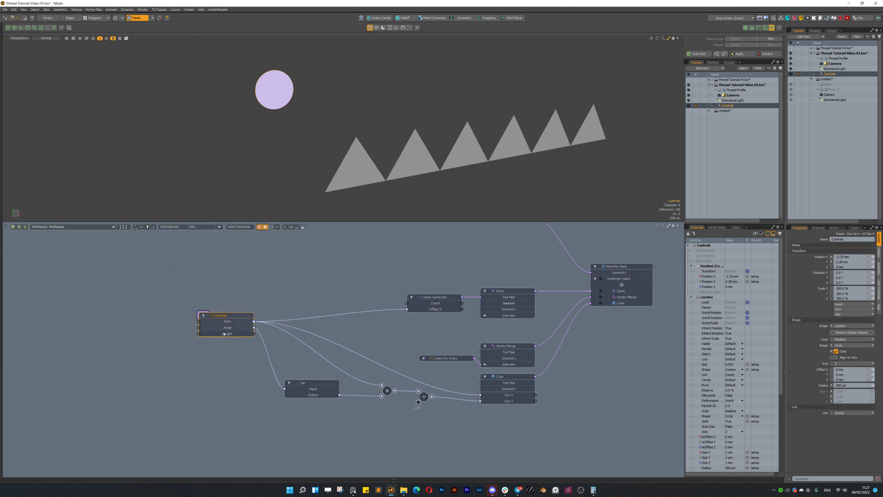
{"action": "scroll", "coordinate": [748, 459], "scroll_direction": "down", "scroll_amount": 5}
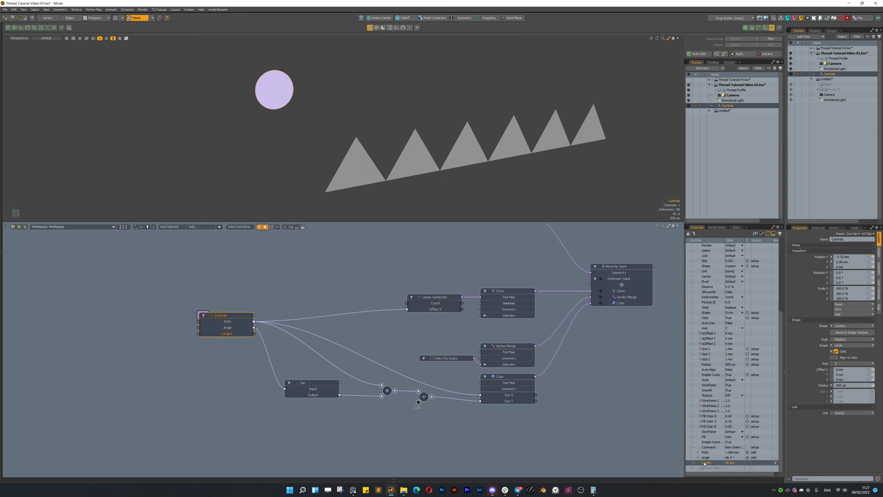
{"action": "left_click_drag", "start_coordinate": [704, 463], "coordinate": [718, 455]}
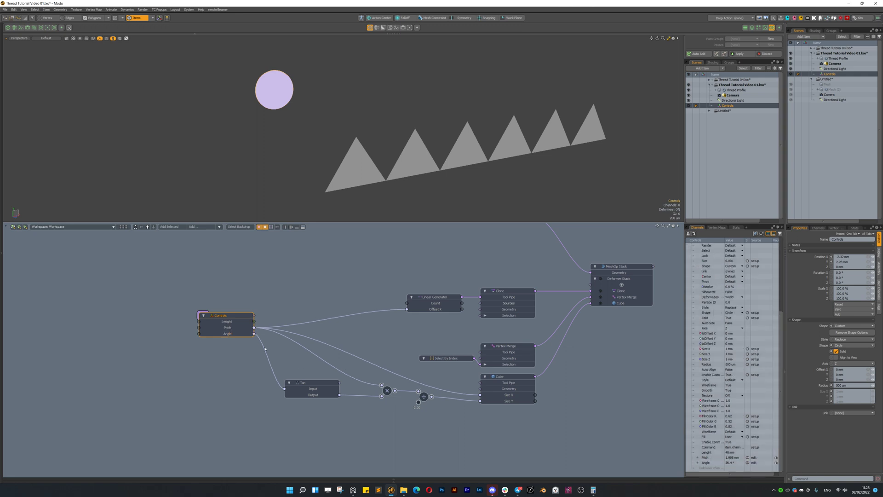
{"action": "left_click_drag", "start_coordinate": [238, 317], "coordinate": [233, 304]}
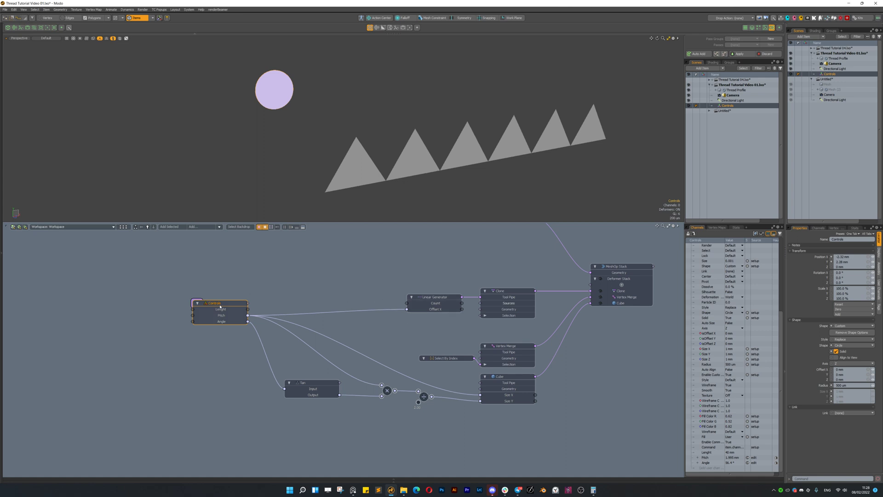
Connect the Lenght channel of Controls to the Linear Generator's Count and check the locator's channel controls in the viewport
{"action": "left_click_drag", "start_coordinate": [248, 309], "coordinate": [407, 303]}
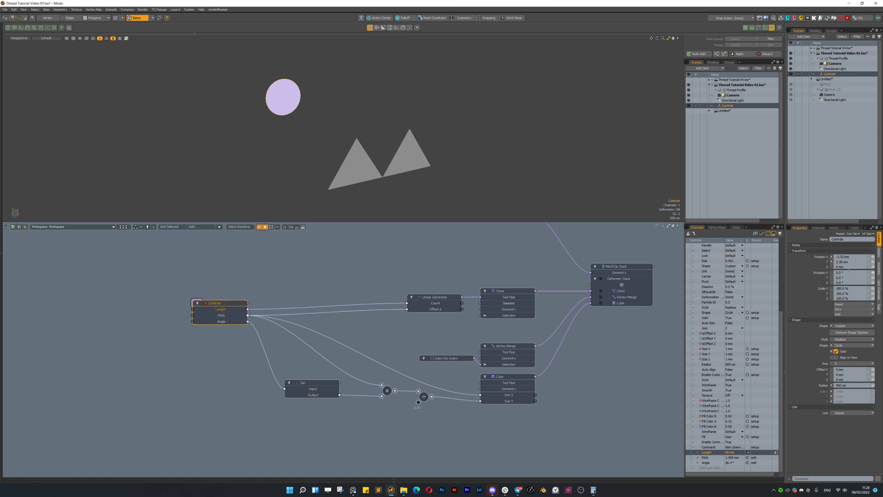
{"action": "left_click", "coordinate": [288, 100]}
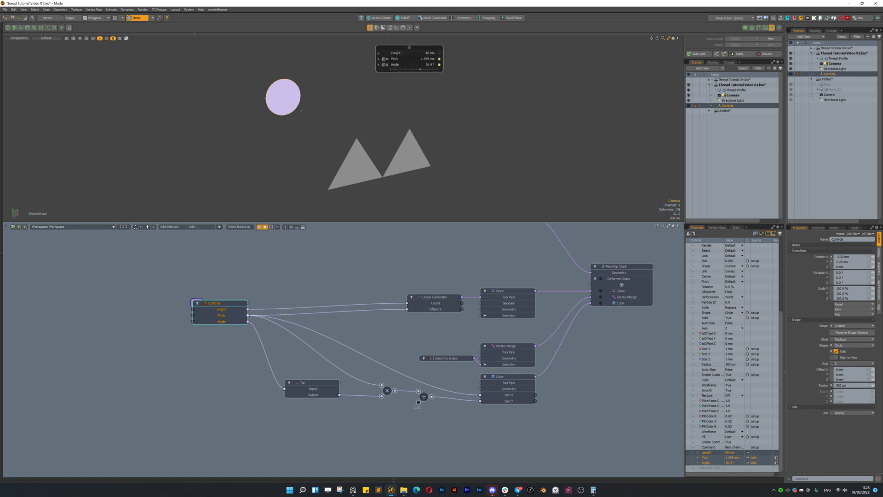
{"action": "left_click", "coordinate": [427, 54]}
{"action": "key", "text": "Return"}
{"action": "left_click", "coordinate": [299, 273]}
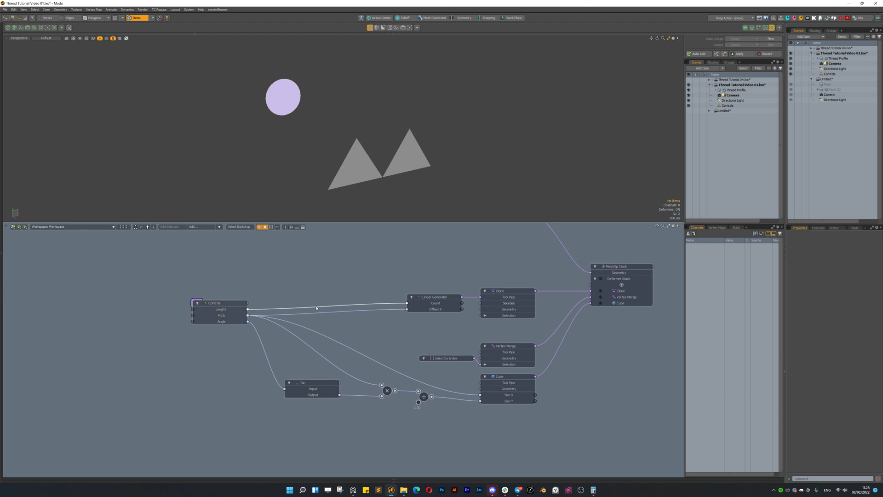
Insert a Basic Math node into the link between Lenght and the Linear Generator's Count
{"action": "key", "text": "plus"}
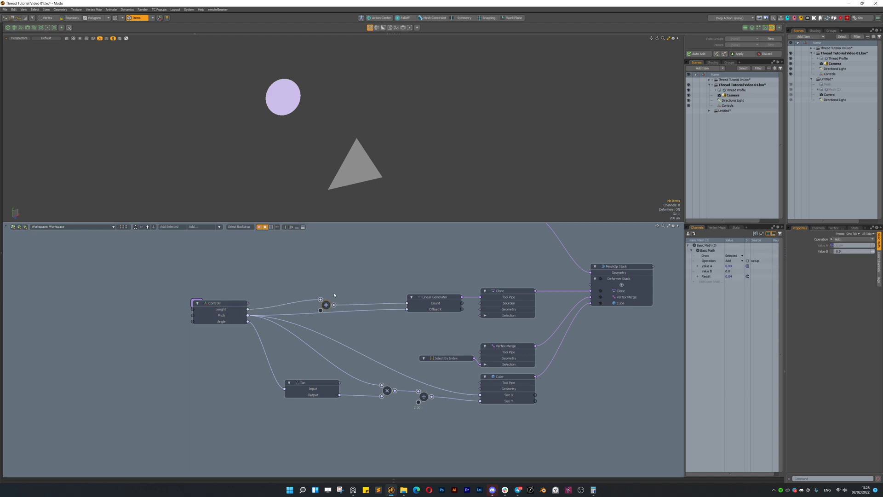
{"action": "key", "text": "ctrl+z"}
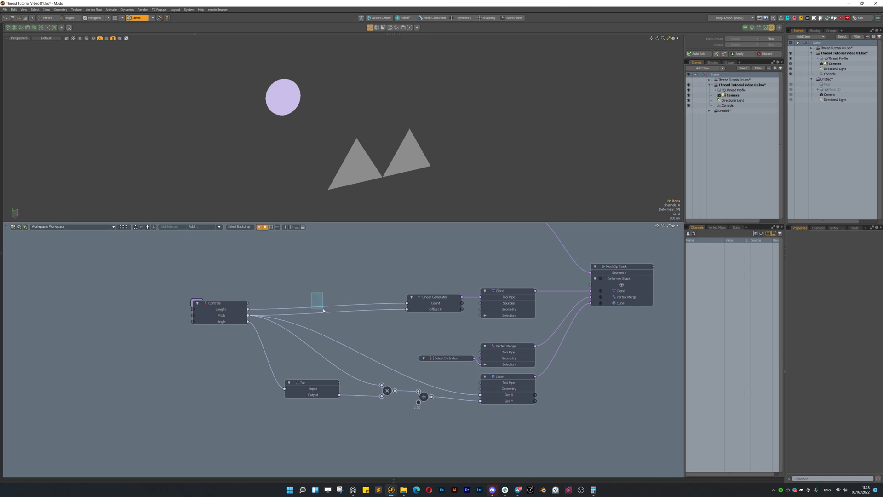
{"action": "key", "text": "Tab"}
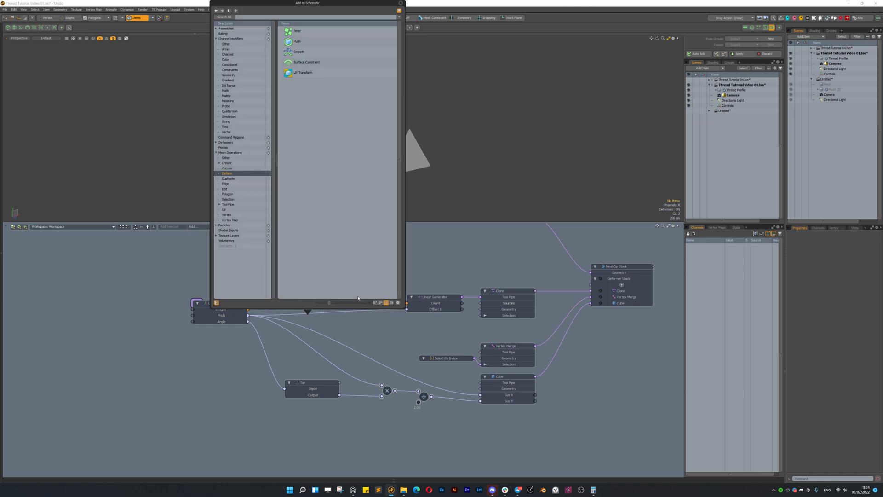
{"action": "type", "text": "bas"}
{"action": "key", "text": "Return"}
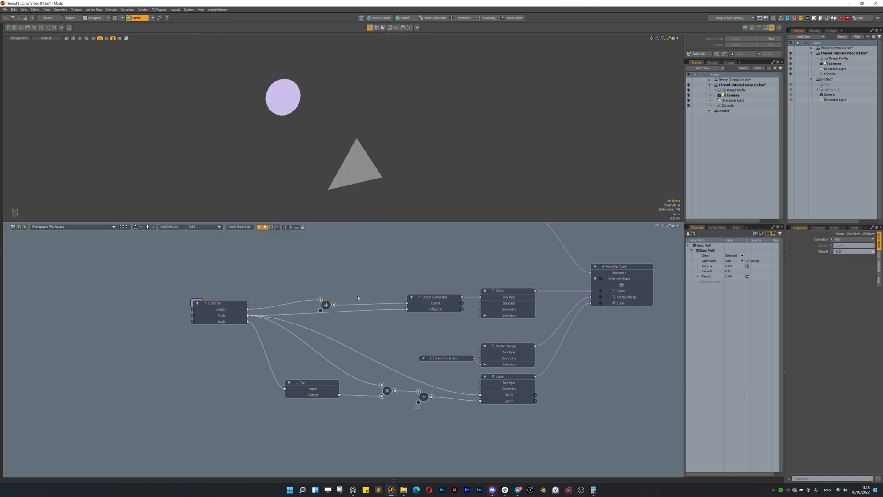
Insert a second Basic Math node into the Lenght link, detach the first one and move it clear of the network
{"action": "left_click_drag", "start_coordinate": [328, 305], "coordinate": [329, 293]}
{"action": "key", "text": "shift+Tab"}
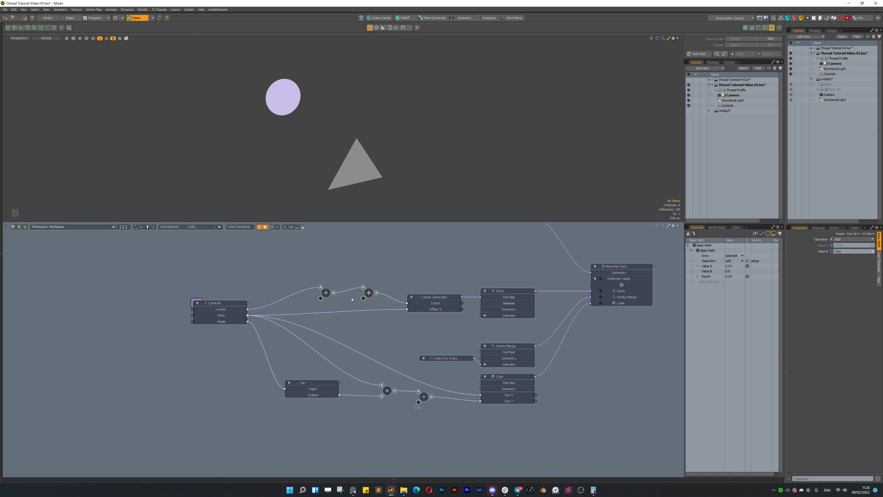
{"action": "left_click", "coordinate": [325, 294]}
{"action": "left_click_drag", "start_coordinate": [326, 293], "coordinate": [296, 268]}
{"action": "left_click_drag", "start_coordinate": [372, 294], "coordinate": [366, 281]}
{"action": "left_click", "coordinate": [307, 280]}
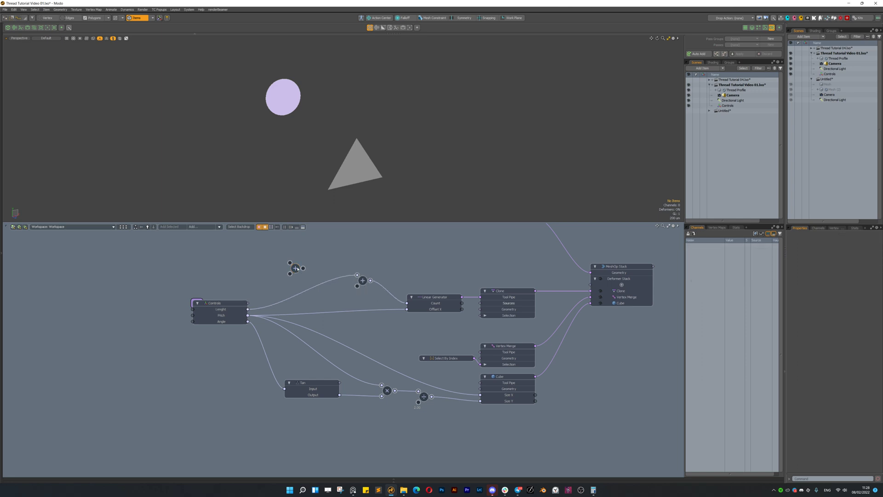
{"action": "left_click_drag", "start_coordinate": [294, 268], "coordinate": [251, 254]}
Connect Pitch to the second input of the linked Basic Math node and set its operation to Divide
{"action": "scroll", "coordinate": [356, 254], "scroll_direction": "up", "scroll_amount": 2}
{"action": "left_click_drag", "start_coordinate": [203, 313], "coordinate": [204, 306]}
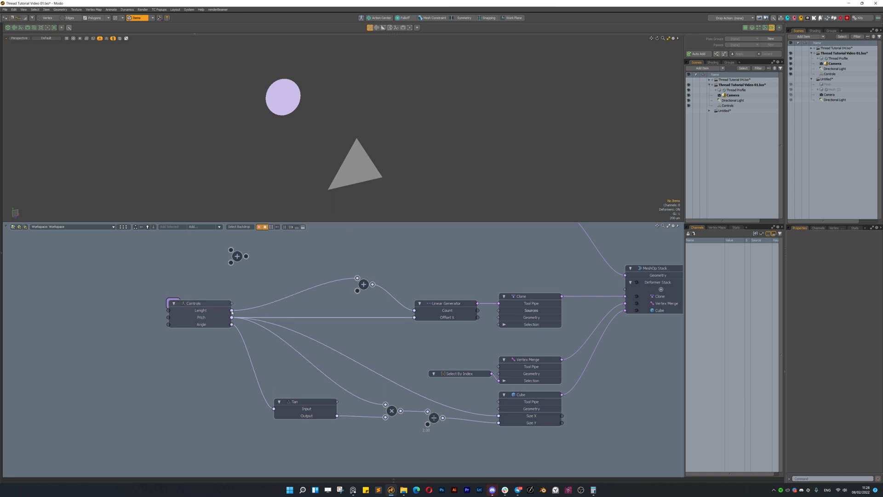
{"action": "left_click_drag", "start_coordinate": [232, 317], "coordinate": [358, 291]}
{"action": "left_click", "coordinate": [364, 284]}
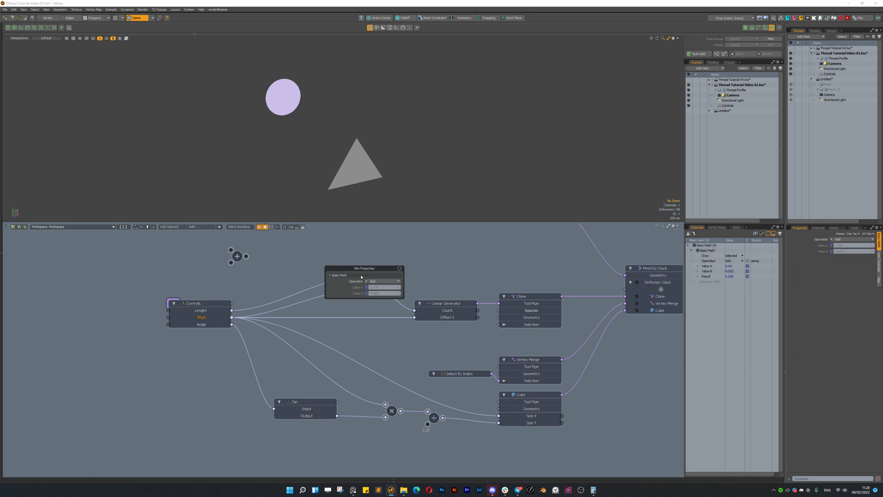
{"action": "left_click", "coordinate": [375, 281]}
{"action": "left_click", "coordinate": [373, 293]}
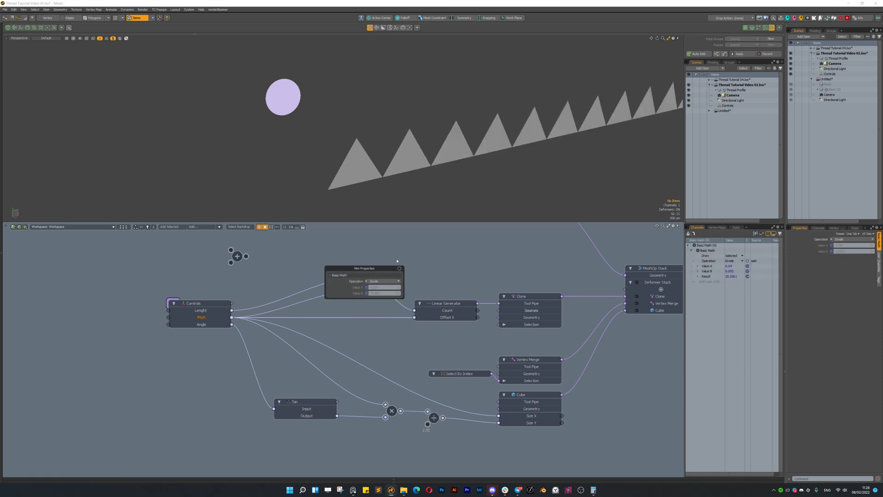
{"action": "scroll", "coordinate": [442, 166], "scroll_direction": "down", "scroll_amount": 5}
{"action": "left_click_drag", "start_coordinate": [442, 166], "coordinate": [376, 163], "text": "alt"}
{"action": "scroll", "coordinate": [376, 164], "scroll_direction": "up", "scroll_amount": 2}
{"action": "scroll", "coordinate": [376, 164], "scroll_direction": "down", "scroll_amount": 3}
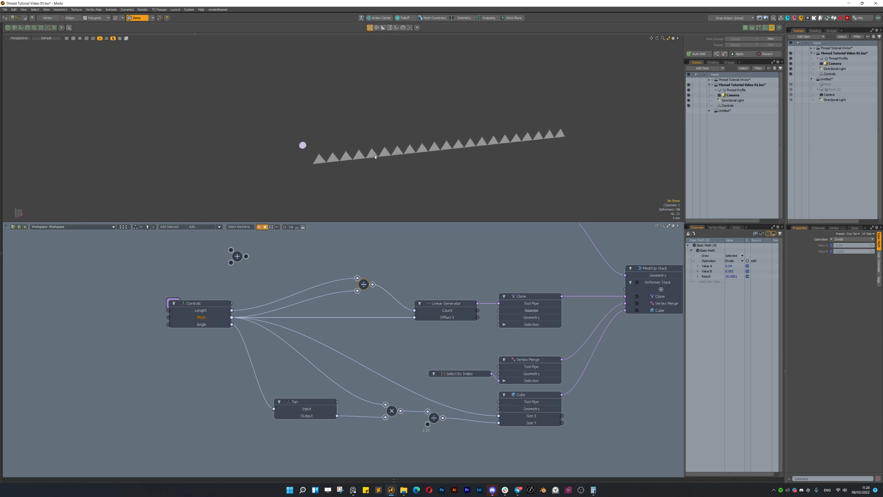
Display the overall dimensions of the Thread Profile mesh with the Dimension Utility
{"action": "left_click", "coordinate": [375, 157]}
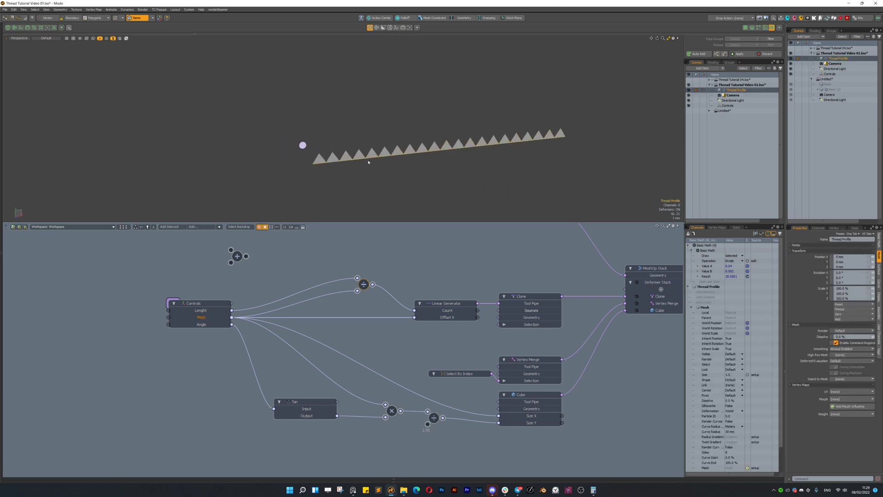
{"action": "key", "text": "ctrl+3"}
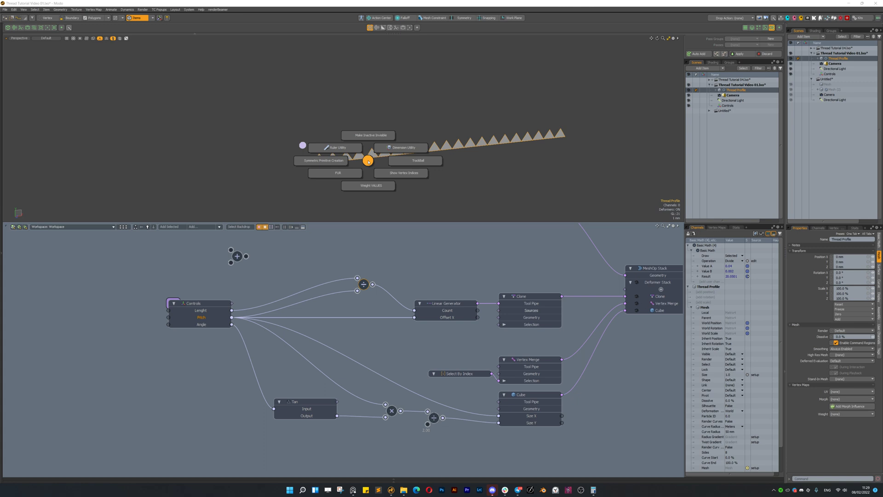
{"action": "left_click", "coordinate": [398, 148]}
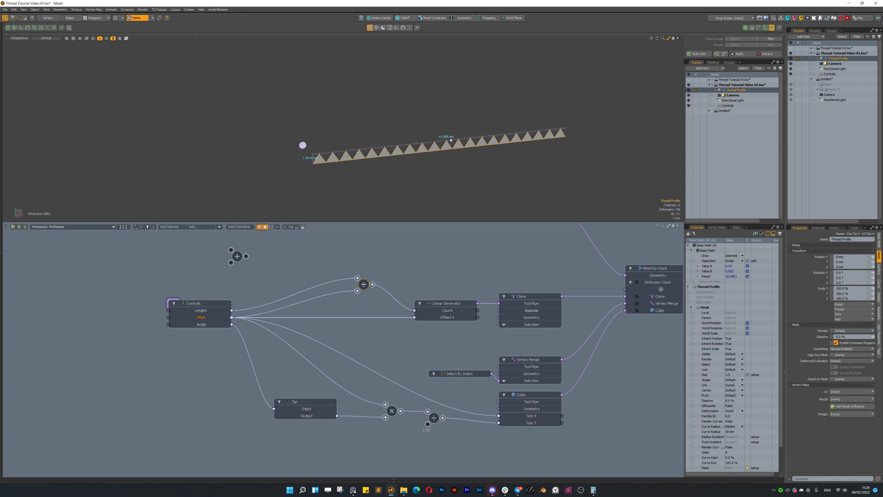
Show the Controls locator's user channels in the viewport and set Lenght to 40 mm
{"action": "left_click", "coordinate": [208, 305]}
{"action": "key", "text": "k"}
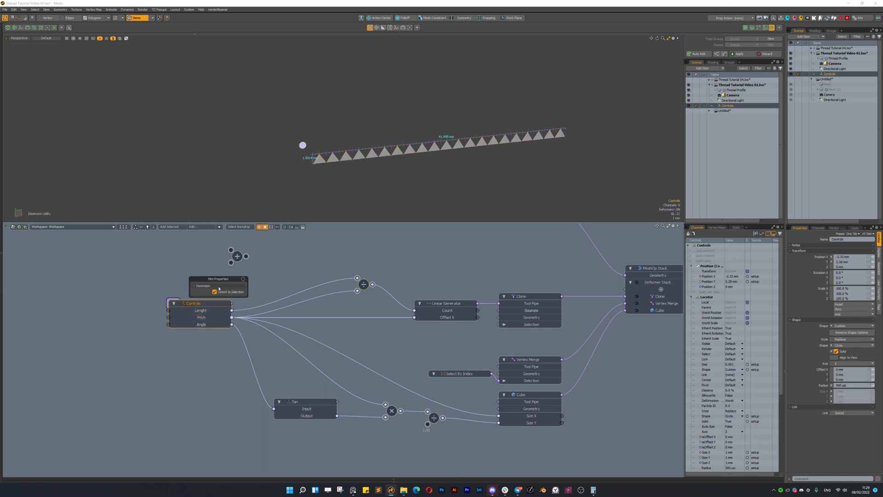
{"action": "key", "text": "k"}
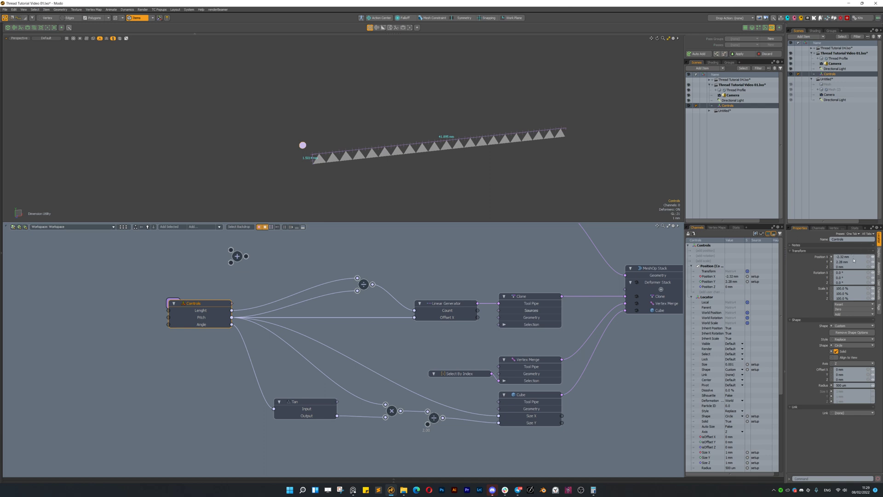
{"action": "left_click", "coordinate": [251, 291]}
{"action": "left_click", "coordinate": [304, 145]}
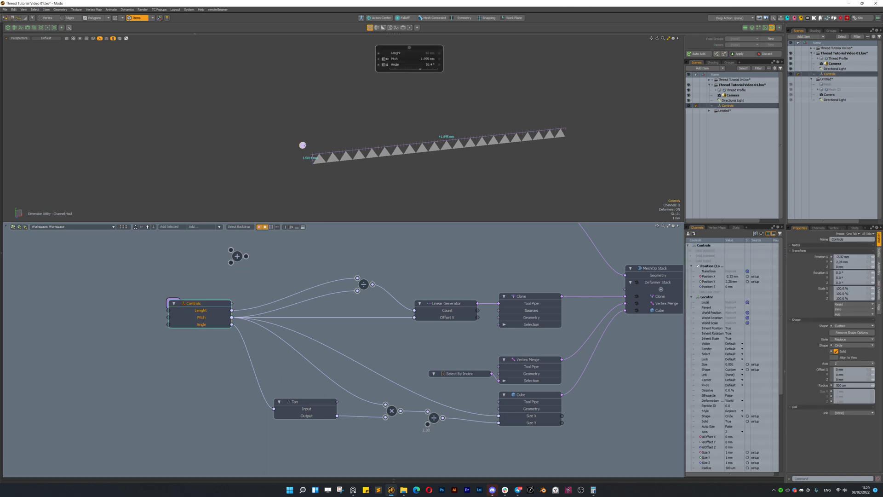
{"action": "left_click", "coordinate": [423, 53]}
{"action": "type", "text": "42"}
{"action": "key", "text": "Return"}
Inspect the Linear Generator's channels and display the Clone node's Mesh Operation properties
{"action": "scroll", "coordinate": [341, 187], "scroll_direction": "up", "scroll_amount": 5}
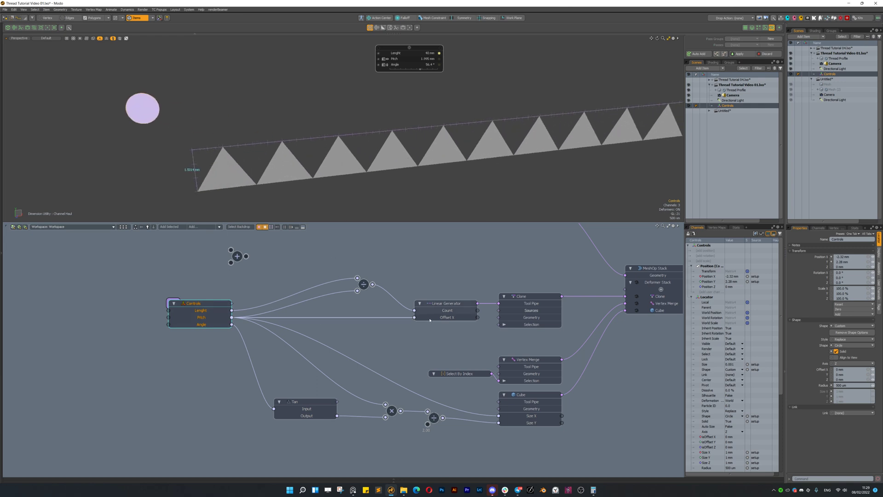
{"action": "left_click", "coordinate": [451, 308]}
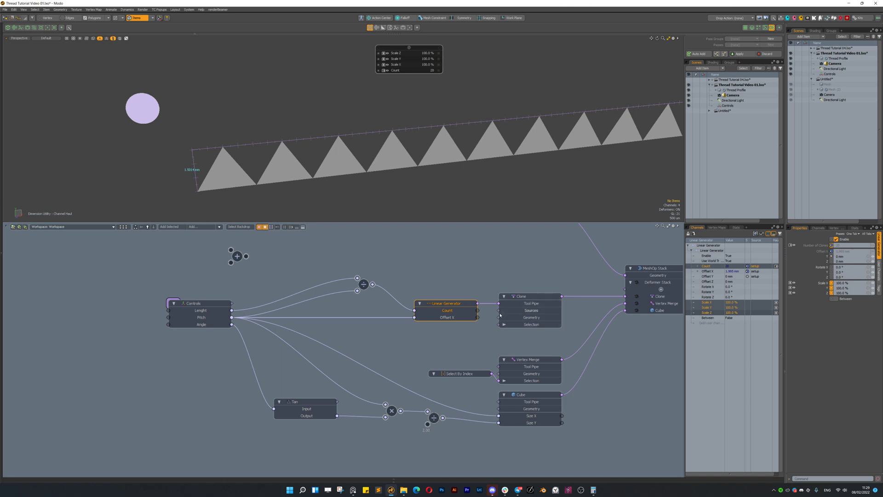
{"action": "left_click", "coordinate": [540, 300]}
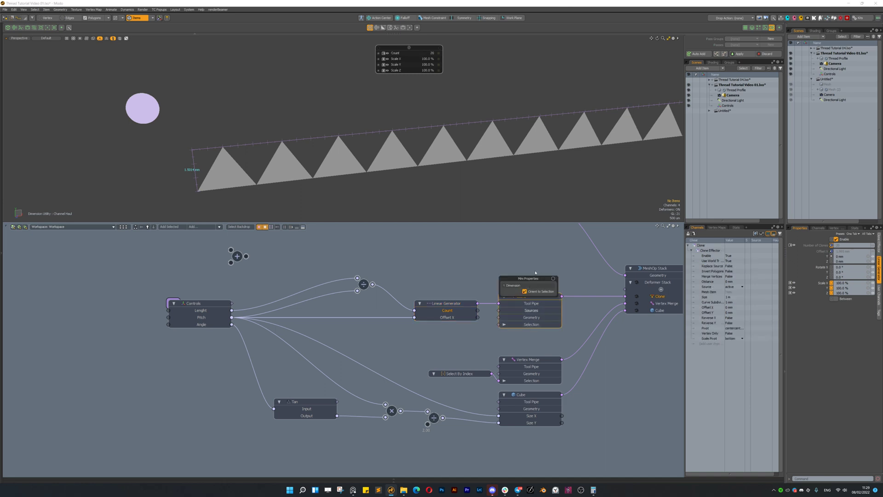
{"action": "left_click", "coordinate": [879, 242]}
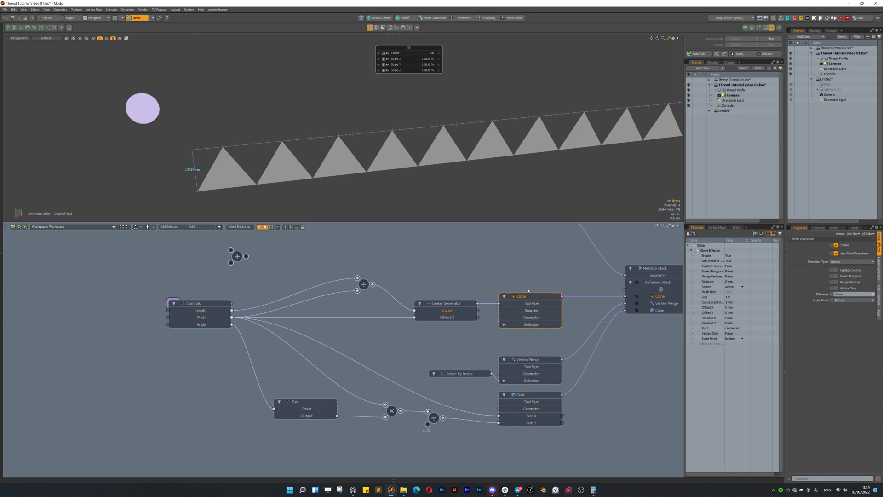
In the Form Editor, locate the Clone Effector form and enable Show in Mini Popovers for it and all its controls
{"action": "key", "text": "ctrl+shift+f"}
{"action": "left_click", "coordinate": [445, 78]}
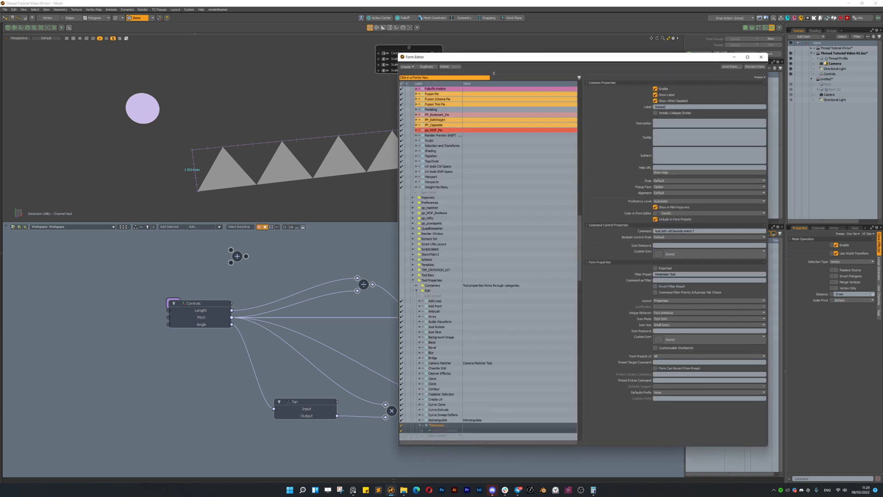
{"action": "left_click", "coordinate": [819, 294]}
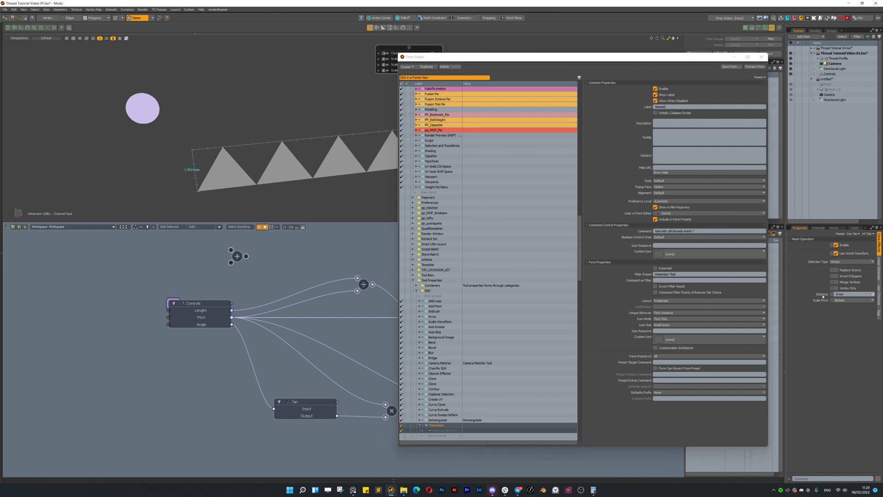
{"action": "scroll", "coordinate": [488, 352], "scroll_direction": "down", "scroll_amount": 5}
{"action": "left_click", "coordinate": [435, 296]}
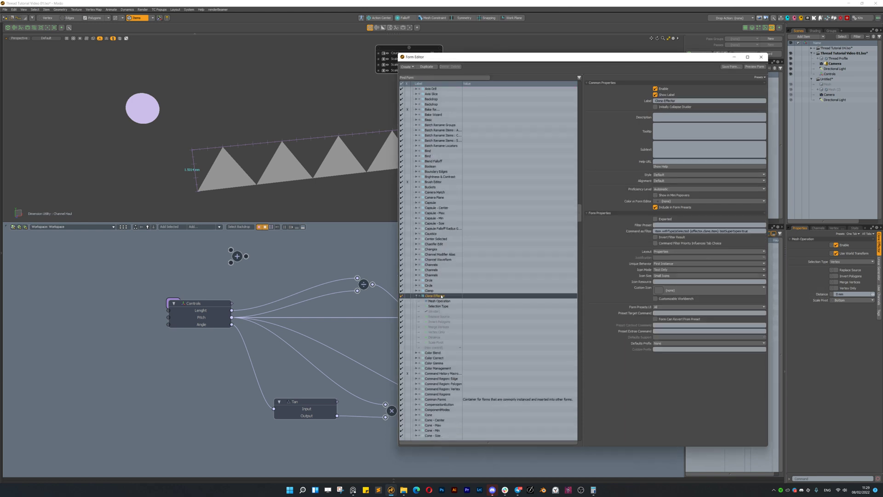
{"action": "left_click", "coordinate": [441, 342]}
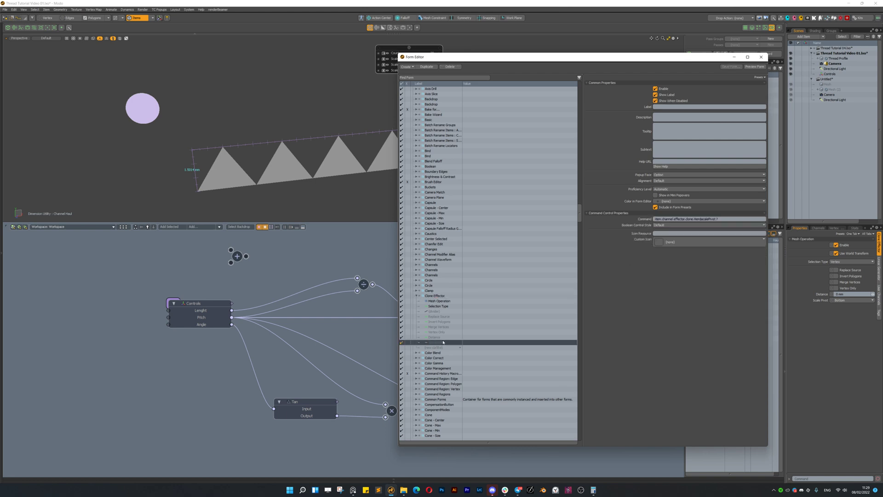
{"action": "left_click", "coordinate": [441, 297], "text": "shift"}
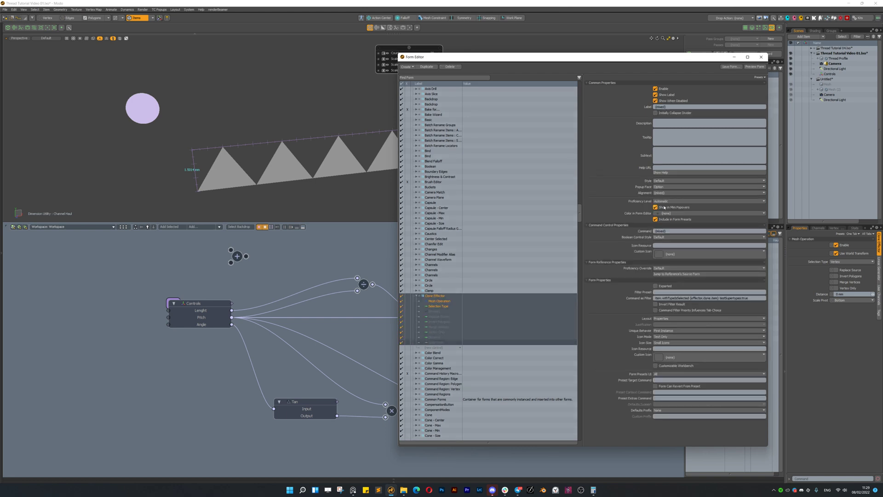
{"action": "left_click", "coordinate": [761, 57]}
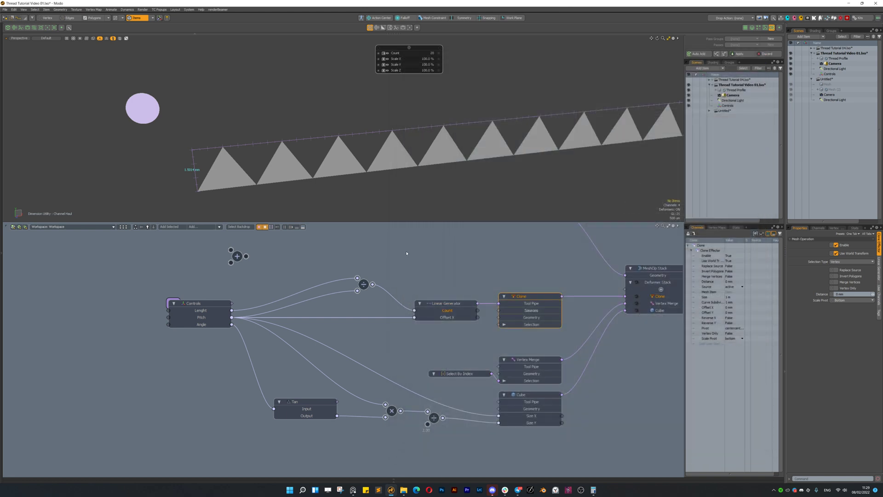
Turn off the Dimension Utility overlay and open the Clone node's mini properties
{"action": "left_click", "coordinate": [532, 298]}
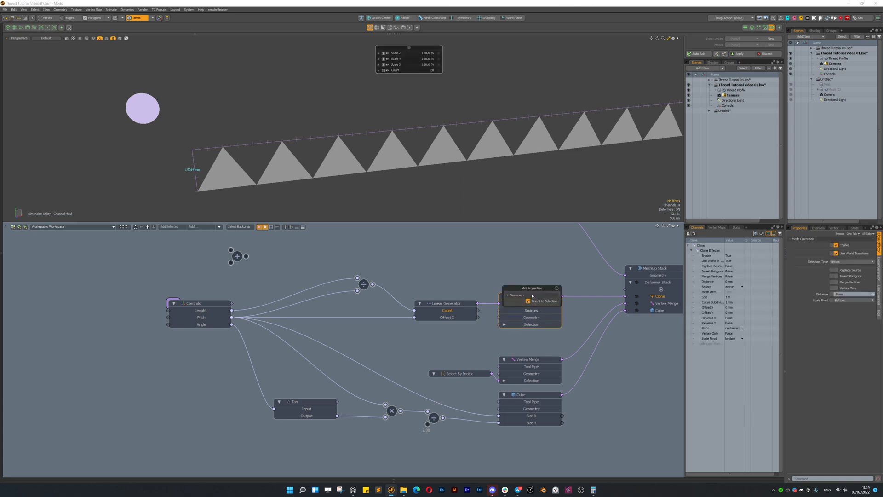
{"action": "key", "text": "ctrl+1"}
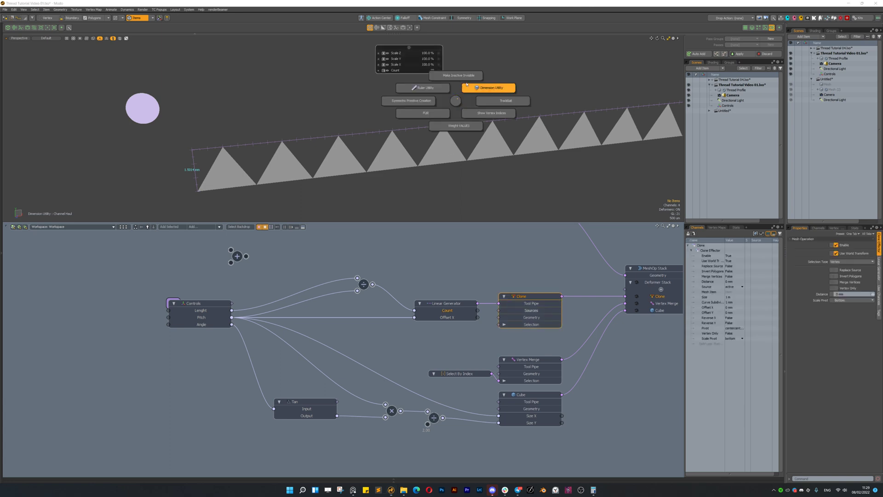
{"action": "left_click", "coordinate": [487, 87]}
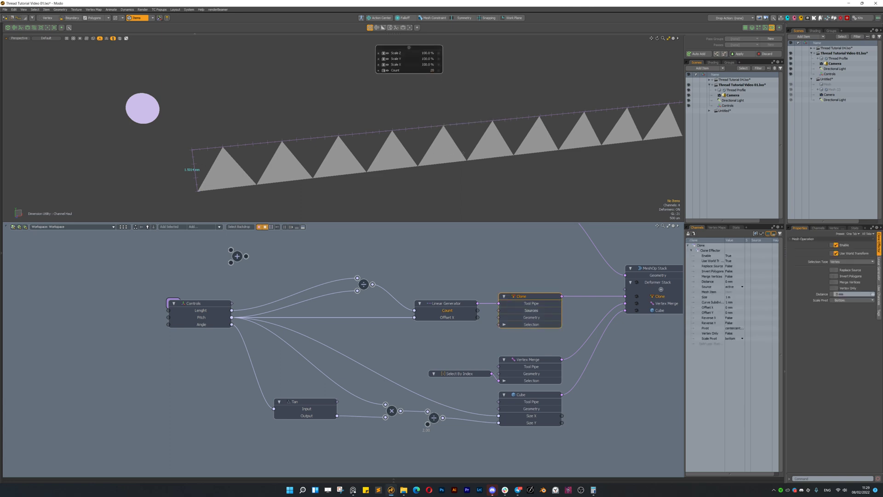
{"action": "key", "text": "ctrl+1"}
{"action": "left_click", "coordinate": [486, 140]}
{"action": "left_click", "coordinate": [536, 262]}
{"action": "key", "text": "p"}
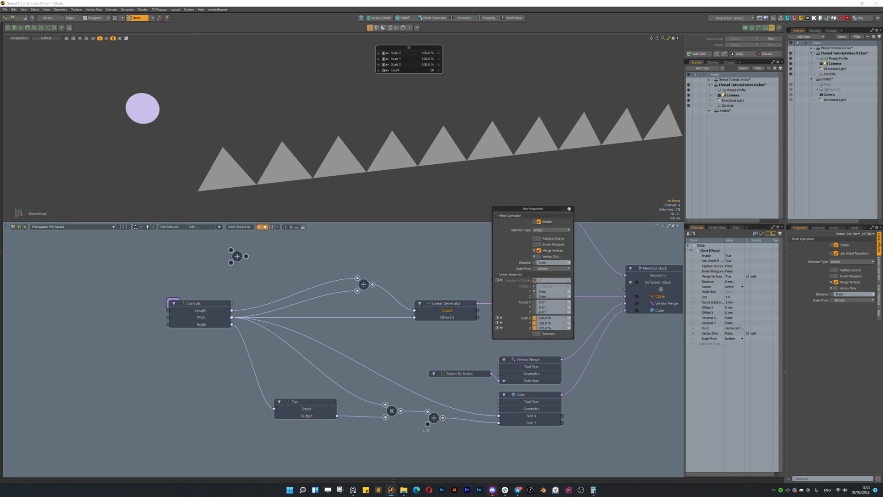
Disable Merge Vertices on the Clone and test-select the first triangle's edges
{"action": "left_click", "coordinate": [549, 213]}
{"action": "key", "text": "2"}
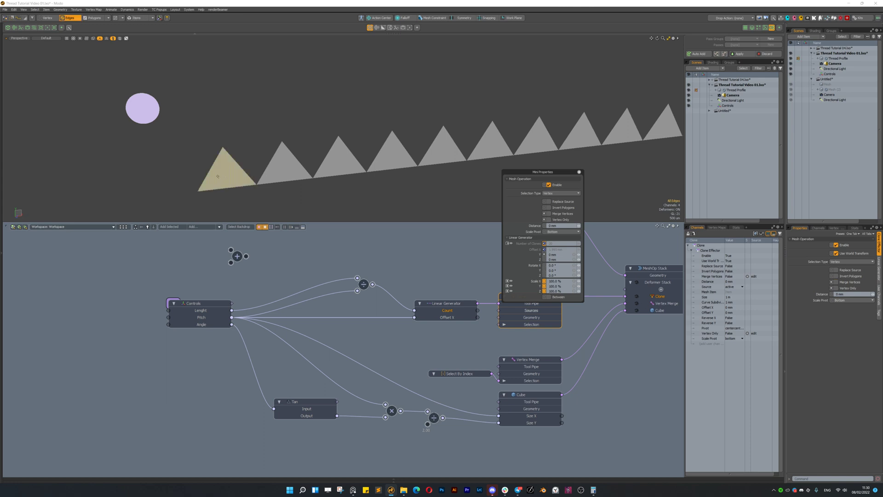
{"action": "left_click", "coordinate": [214, 166]}
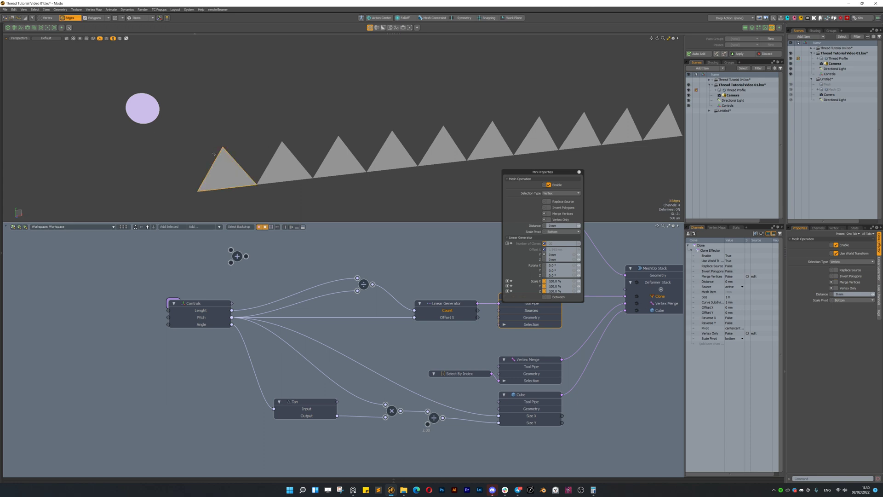
{"action": "right_click", "coordinate": [245, 169]}
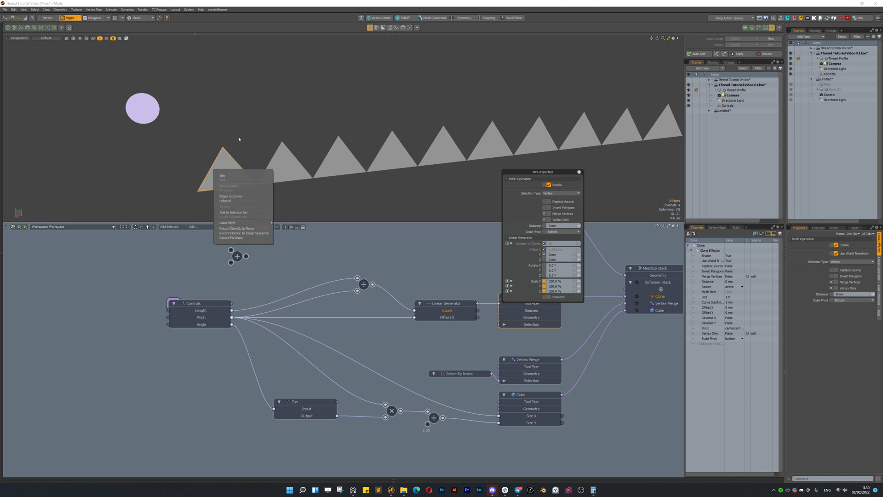
{"action": "left_click", "coordinate": [275, 150]}
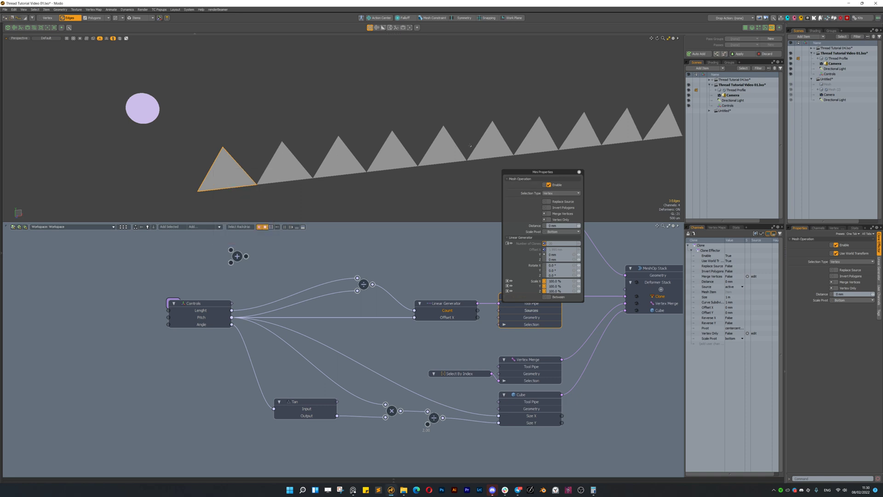
Enable Merge Vertices on the Clone and check the edge selection and joints between neighbouring triangles
{"action": "left_click", "coordinate": [548, 214]}
{"action": "left_click", "coordinate": [266, 166]}
{"action": "double_click", "coordinate": [323, 161]}
{"action": "scroll", "coordinate": [316, 191], "scroll_direction": "up", "scroll_amount": 5}
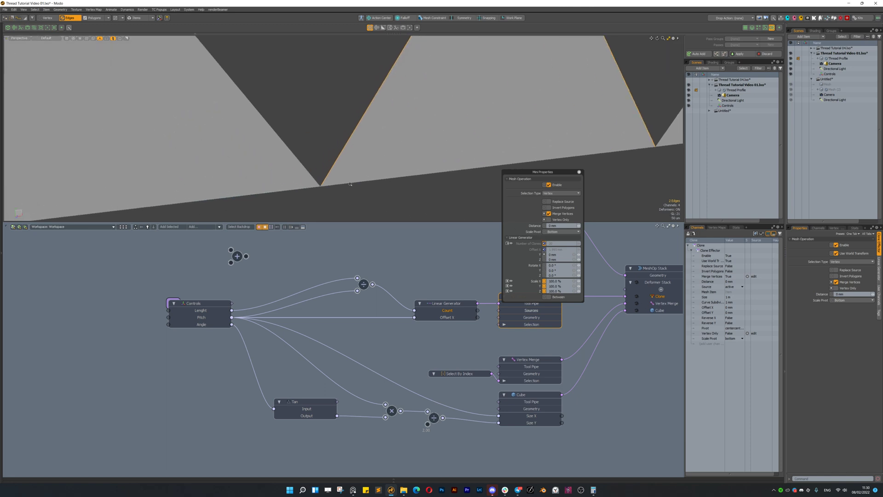
{"action": "scroll", "coordinate": [362, 188], "scroll_direction": "down", "scroll_amount": 5}
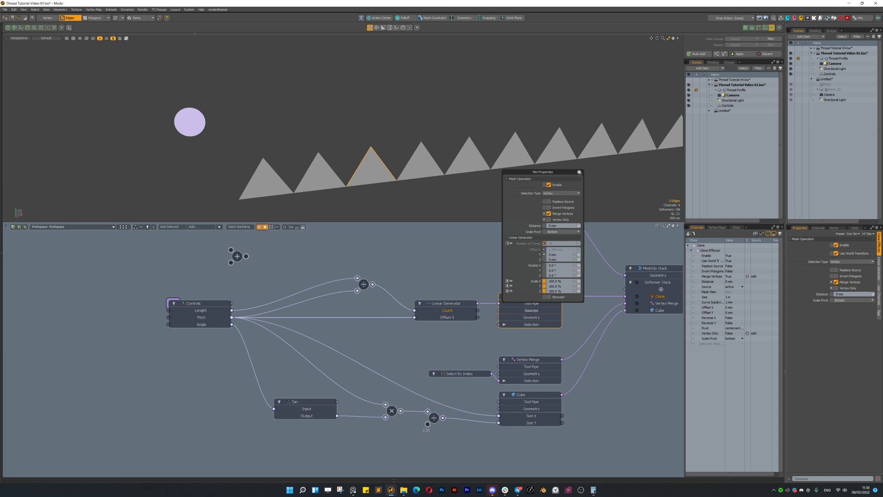
Move the Linear Generator and Clone nodes up together, and raise the MeshOp Stack node in the schematic
{"action": "left_click_drag", "start_coordinate": [487, 298], "coordinate": [431, 315], "text": "alt"}
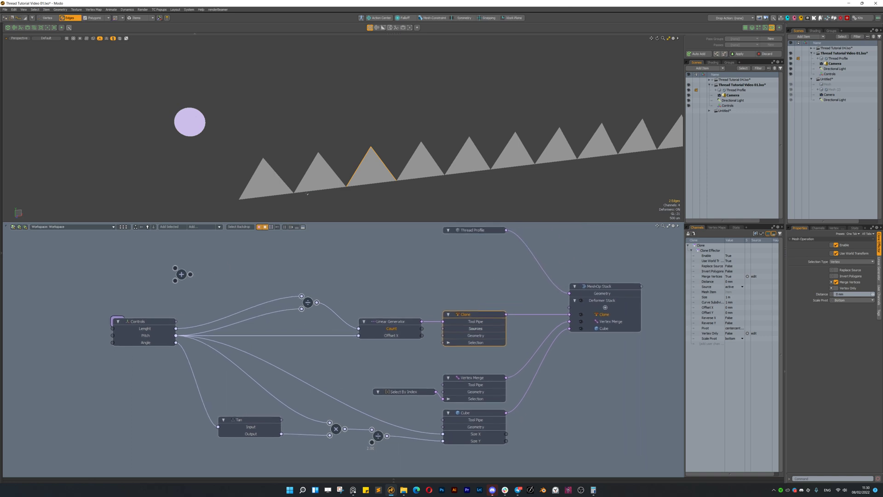
{"action": "left_click_drag", "start_coordinate": [307, 193], "coordinate": [442, 143], "text": "alt"}
{"action": "scroll", "coordinate": [442, 142], "scroll_direction": "down", "scroll_amount": 3}
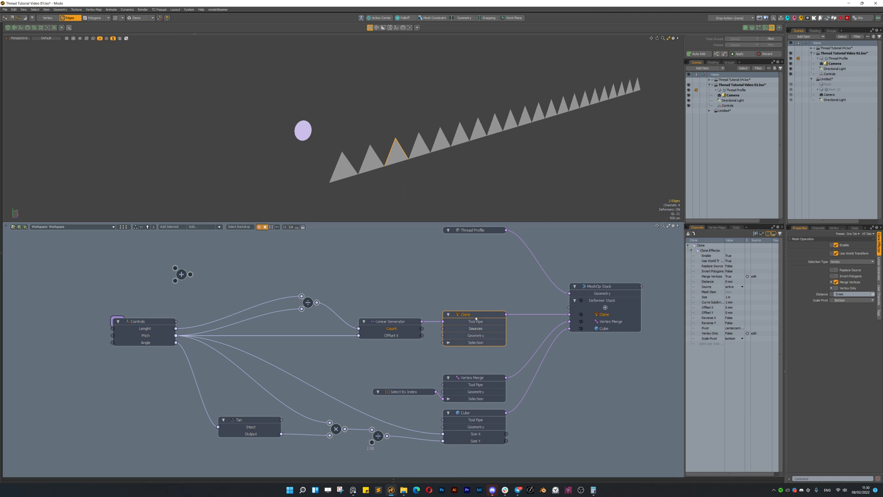
{"action": "left_click", "coordinate": [391, 321], "text": "shift"}
{"action": "left_click_drag", "start_coordinate": [464, 317], "coordinate": [463, 304]}
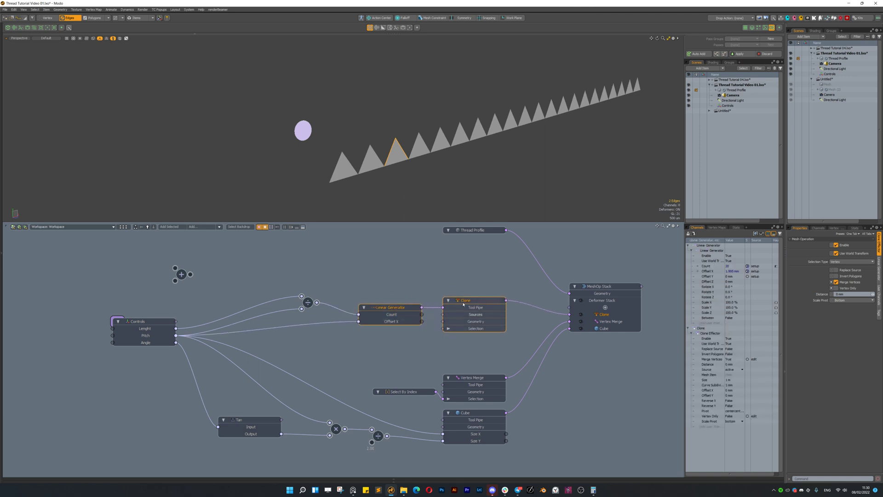
{"action": "left_click", "coordinate": [329, 165]}
{"action": "left_click_drag", "start_coordinate": [600, 286], "coordinate": [600, 265]}
{"action": "left_click", "coordinate": [480, 265]}
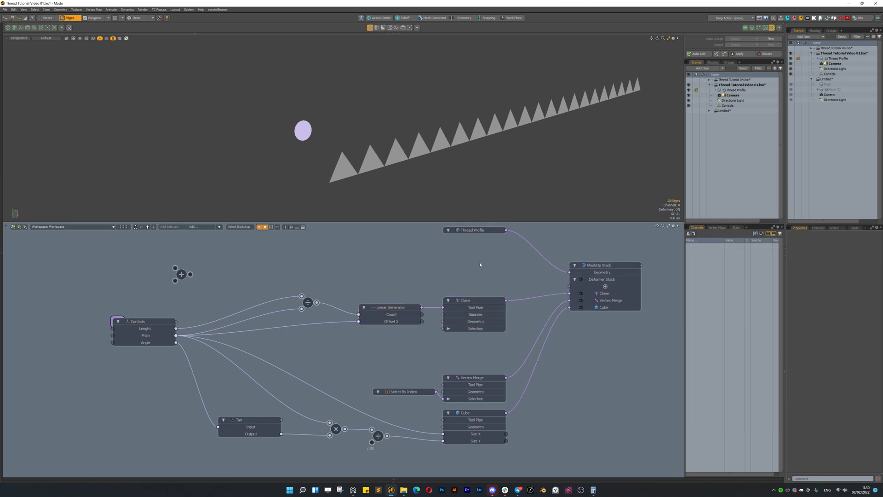
Add an Edges to Curves operation to the MeshOp Stack and place its node above the Clone node
{"action": "left_click", "coordinate": [585, 266]}
{"action": "key", "text": "ctrl+space"}
{"action": "left_click", "coordinate": [498, 256]}
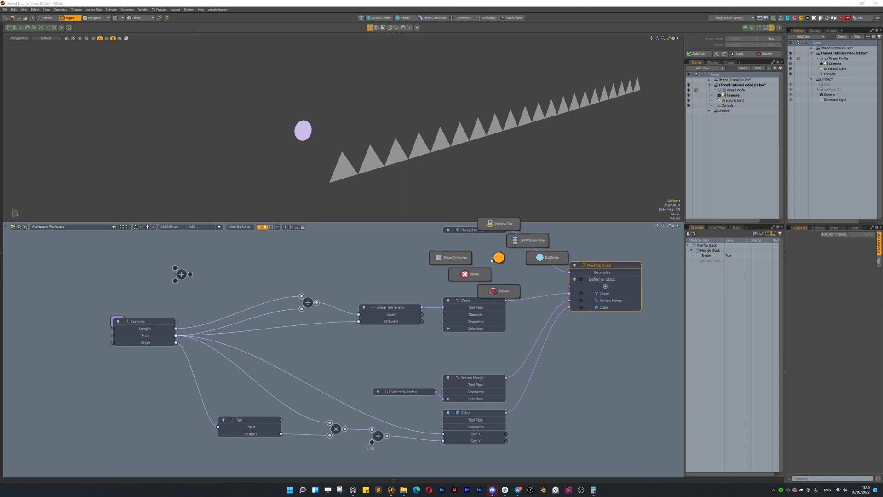
{"action": "left_click", "coordinate": [456, 258]}
{"action": "left_click_drag", "start_coordinate": [369, 355], "coordinate": [484, 275]}
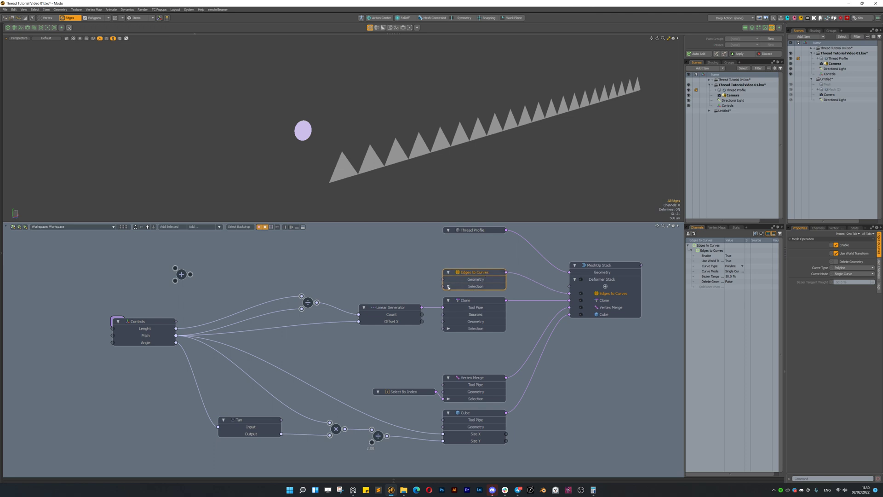
Select slanted triangle edges in the viewport, and add an Assign Selection Set operation with its Select By Index node between Clone and Vertex Merge
{"action": "left_click_drag", "start_coordinate": [346, 161], "coordinate": [525, 129]}
{"action": "left_click", "coordinate": [510, 339]}
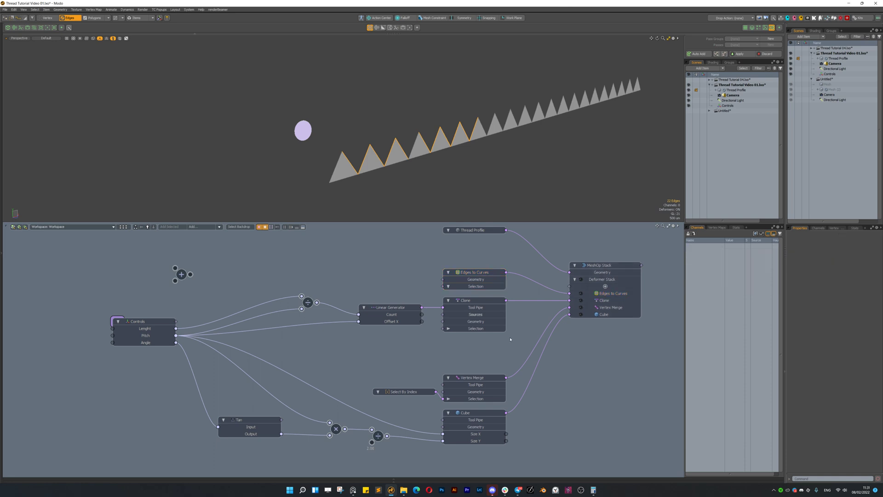
{"action": "left_click", "coordinate": [601, 268]}
{"action": "key", "text": "ctrl+space"}
{"action": "left_click", "coordinate": [543, 253]}
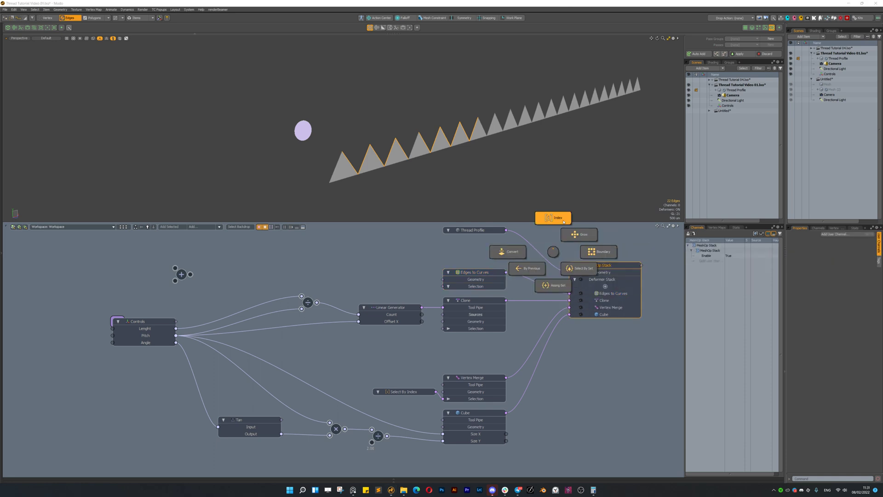
{"action": "left_click", "coordinate": [552, 284]}
{"action": "left_click_drag", "start_coordinate": [356, 395], "coordinate": [468, 353]}
{"action": "left_click_drag", "start_coordinate": [362, 380], "coordinate": [363, 366]}
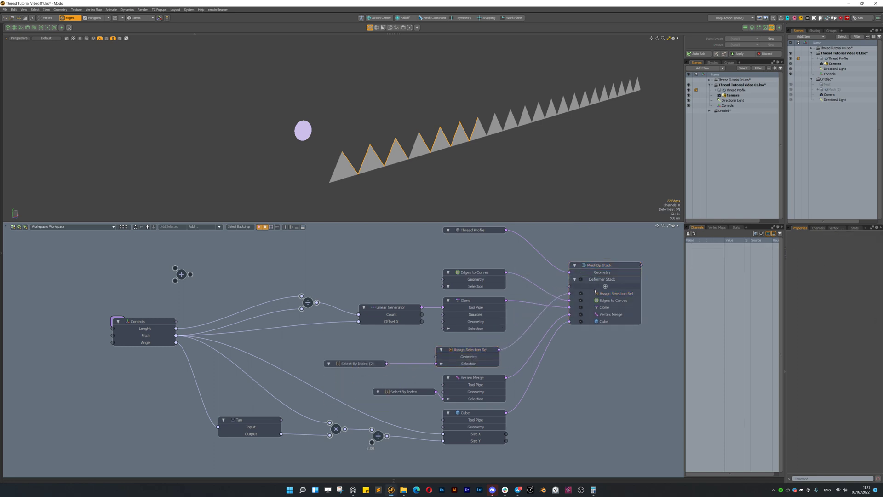
Move Assign Selection Set below Clone in the deformer stack and align its node with the other operation nodes
{"action": "mouse_move", "coordinate": [605, 294]}
{"action": "left_mouse_down"}
{"action": "mouse_move", "coordinate": [607, 313]}
{"action": "mouse_move", "coordinate": [598, 311]}
{"action": "left_mouse_up"}
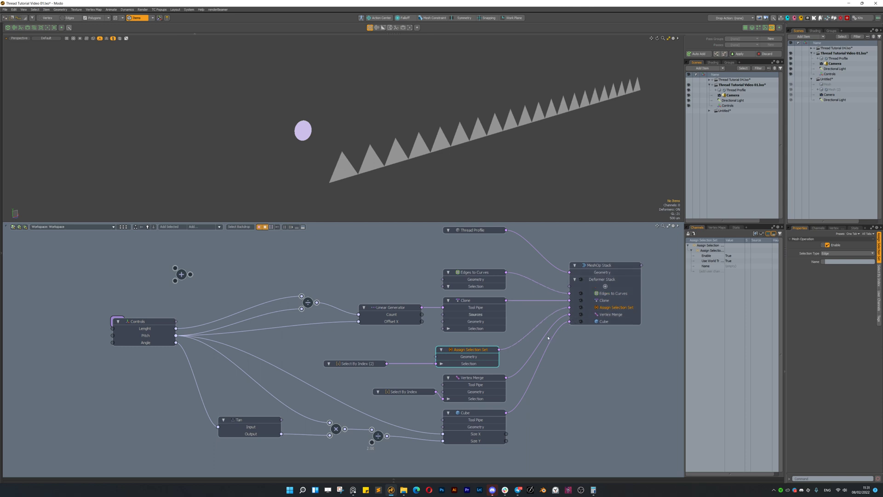
{"action": "left_click_drag", "start_coordinate": [462, 350], "coordinate": [468, 350]}
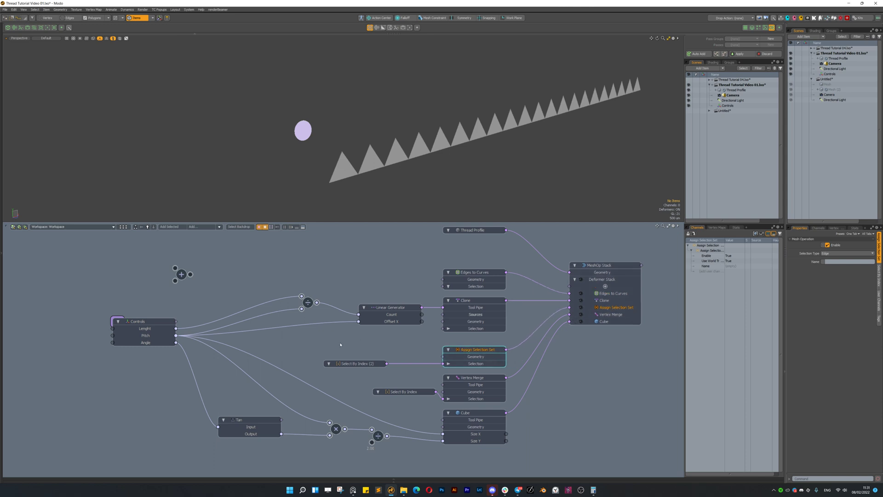
Clear the indices of the Select By Index (2) node and set it to the first triangle's two slanted edges
{"action": "left_click", "coordinate": [349, 364]}
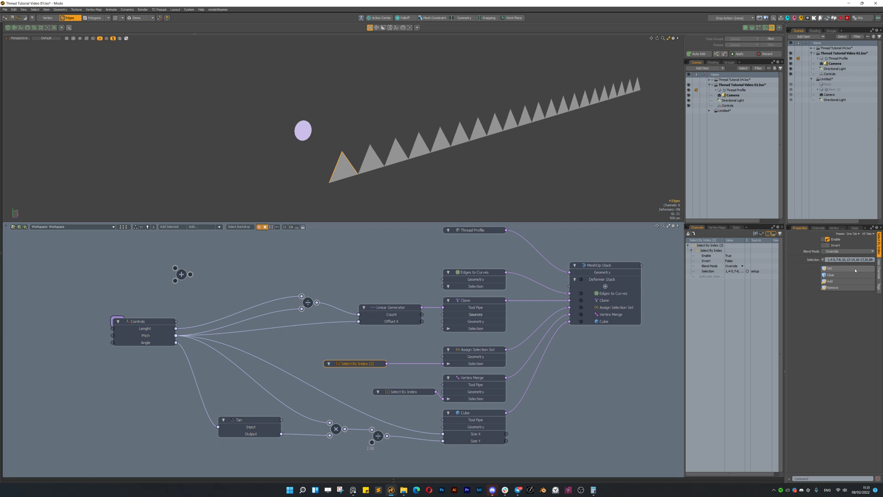
{"action": "left_click", "coordinate": [830, 268]}
{"action": "scroll", "coordinate": [382, 172], "scroll_direction": "up", "scroll_amount": 4}
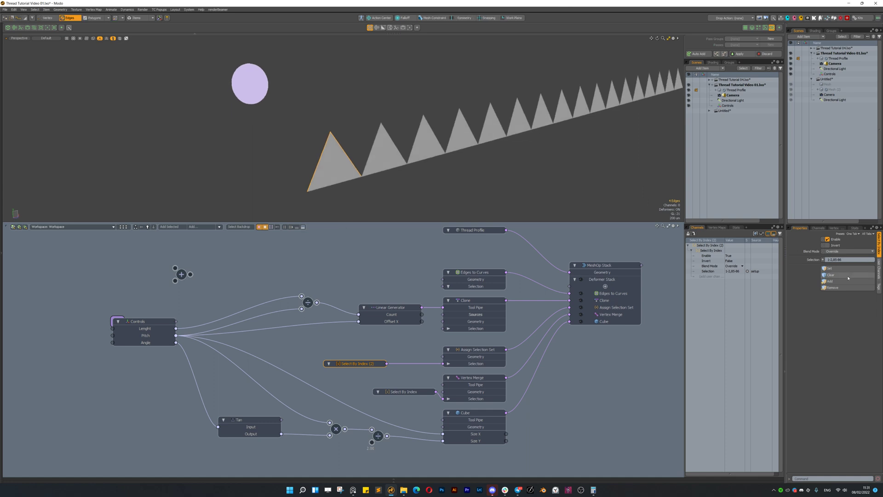
{"action": "left_click", "coordinate": [824, 276]}
{"action": "left_click", "coordinate": [360, 353]}
{"action": "left_click", "coordinate": [303, 227]}
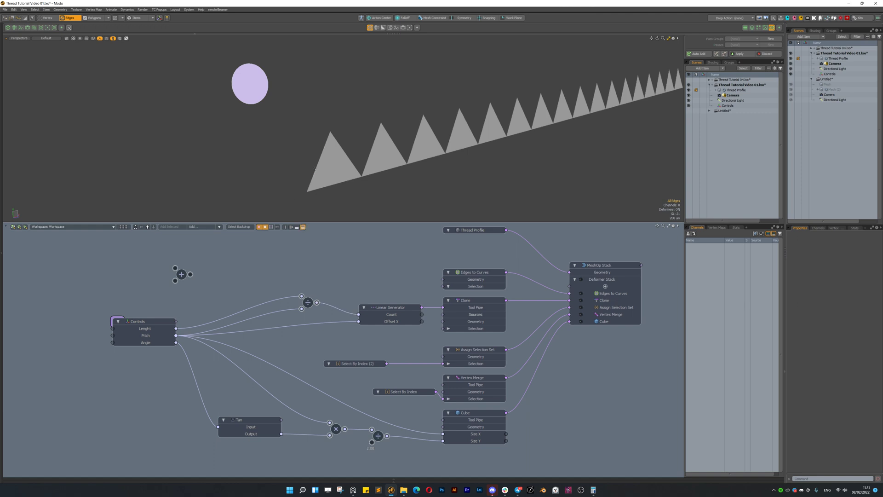
{"action": "left_click", "coordinate": [362, 364]}
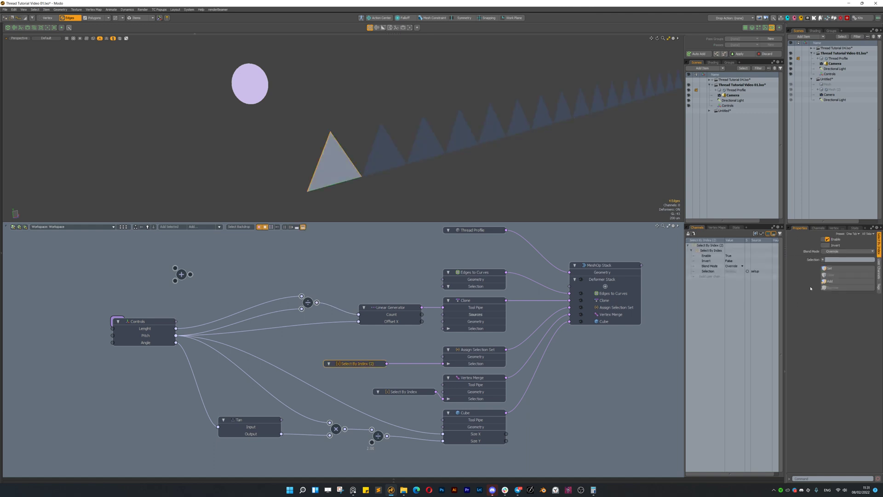
{"action": "left_click", "coordinate": [837, 268]}
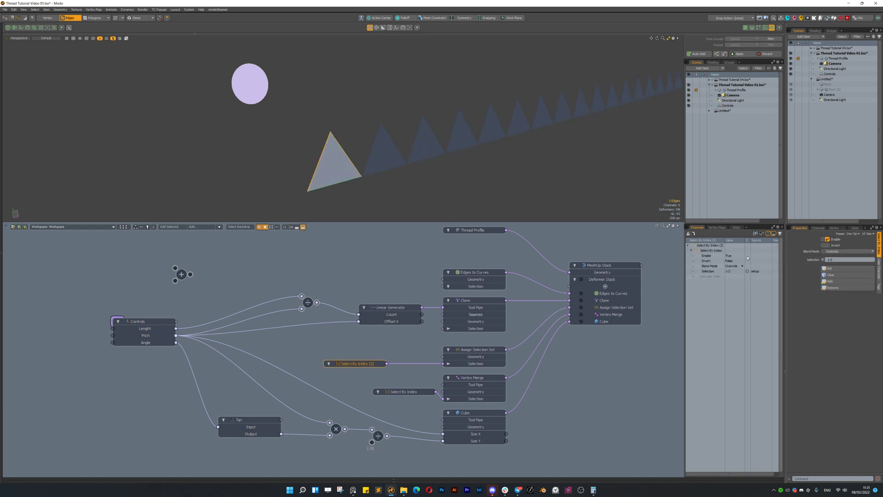
{"action": "left_click", "coordinate": [454, 187]}
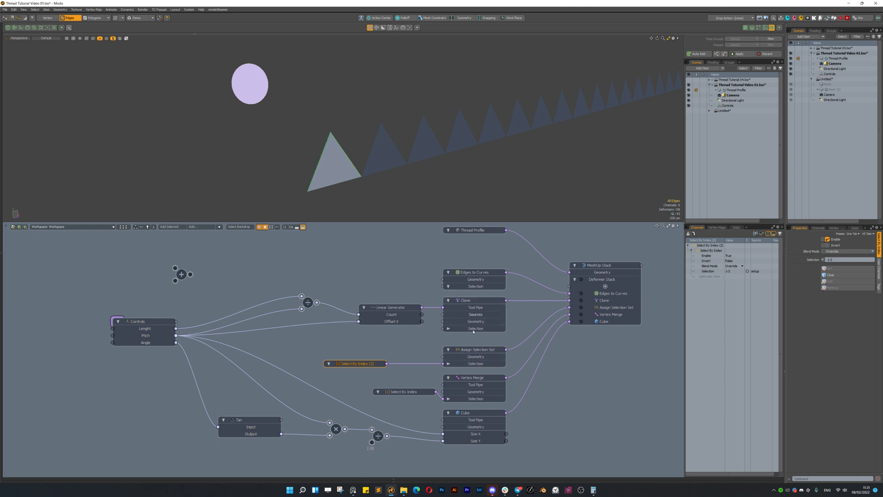
Open the Selection Sets palette for the Thread Profile mesh and switch to item selection
{"action": "left_click", "coordinate": [479, 230]}
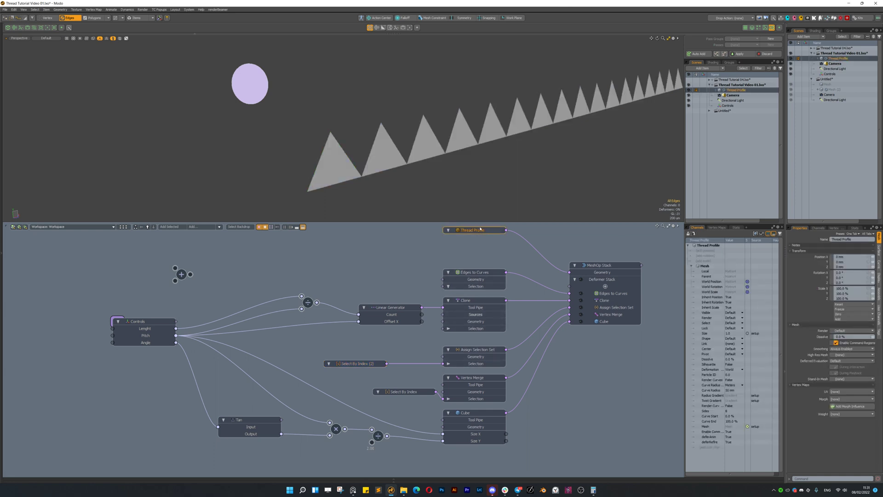
{"action": "left_click", "coordinate": [167, 17]}
{"action": "left_click_drag", "start_coordinate": [167, 53], "coordinate": [168, 59]}
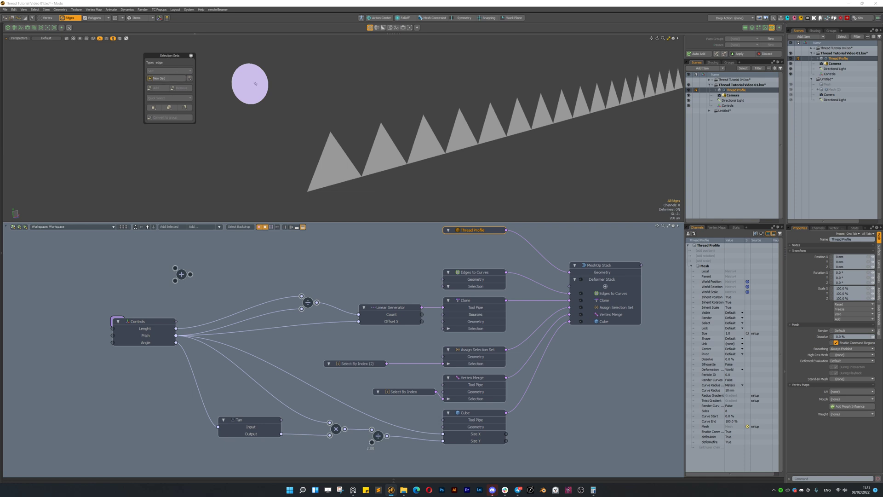
{"action": "key", "text": "5"}
{"action": "left_click", "coordinate": [479, 250]}
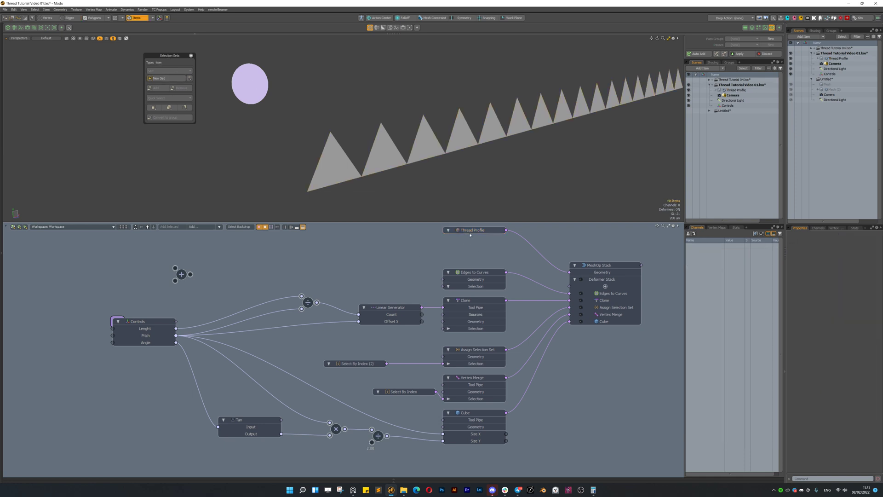
Name the Assign Selection Set operation's edge set "Edge"
{"action": "left_click", "coordinate": [471, 232]}
{"action": "left_click", "coordinate": [474, 377]}
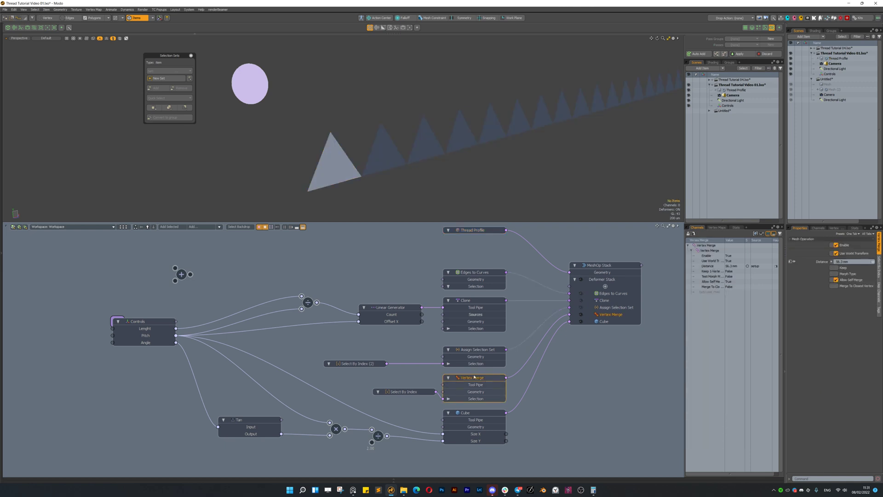
{"action": "left_click", "coordinate": [478, 354]}
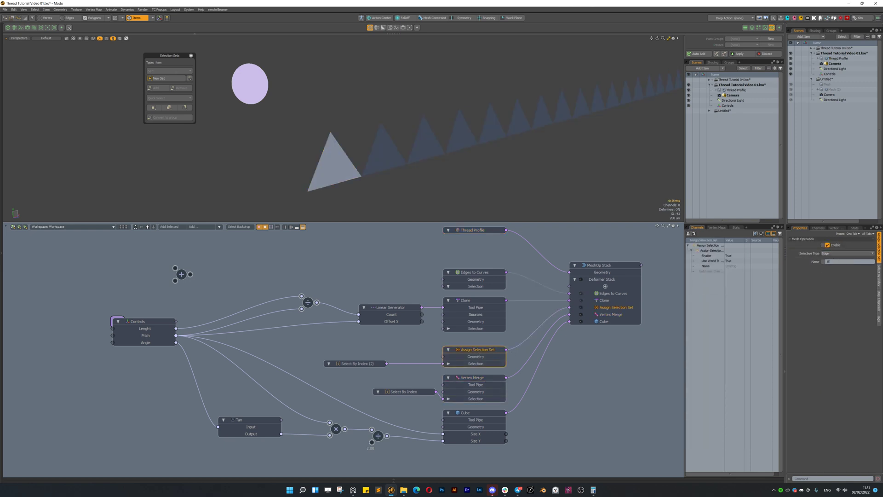
{"action": "type", "text": "Edge"}
{"action": "key", "text": "Return"}
{"action": "left_click", "coordinate": [849, 262]}
Recall the Edge selection set on the Thread Profile mesh and inspect which triangle edges it covers
{"action": "left_click", "coordinate": [69, 18]}
{"action": "left_click", "coordinate": [171, 107]}
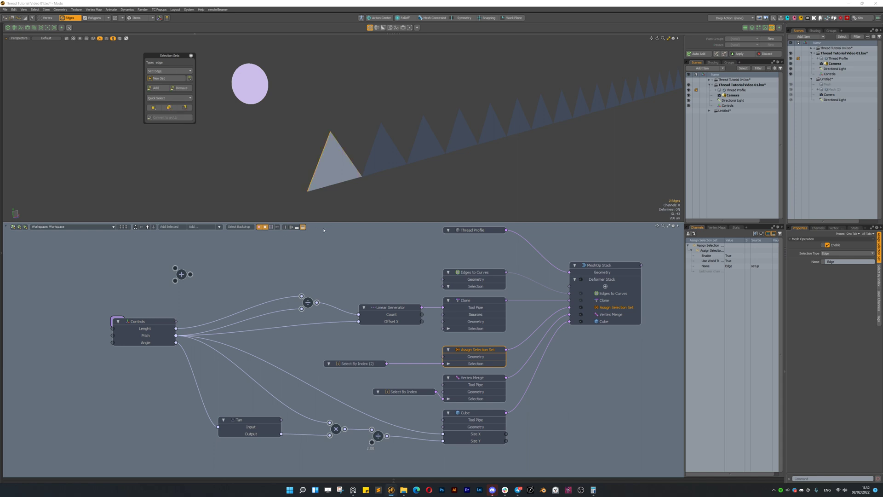
{"action": "left_click", "coordinate": [481, 231]}
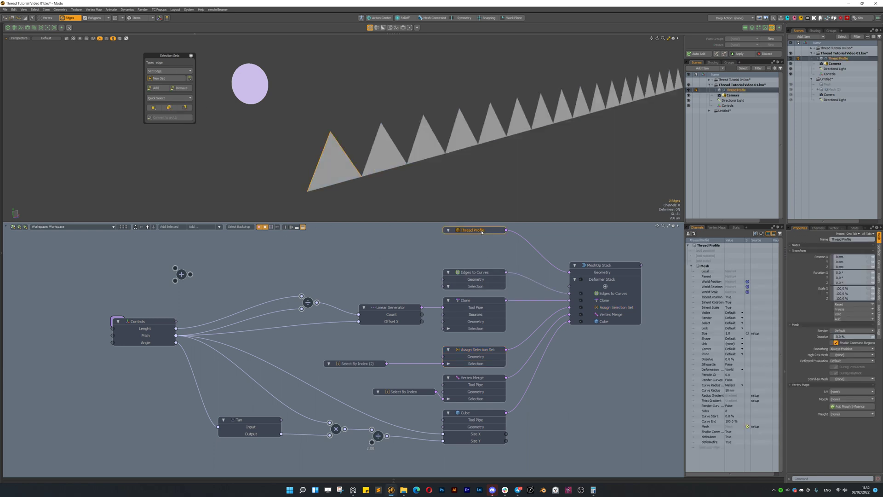
{"action": "left_click", "coordinate": [171, 98]}
{"action": "left_click", "coordinate": [171, 100]}
{"action": "scroll", "coordinate": [541, 161], "scroll_direction": "down", "scroll_amount": 5}
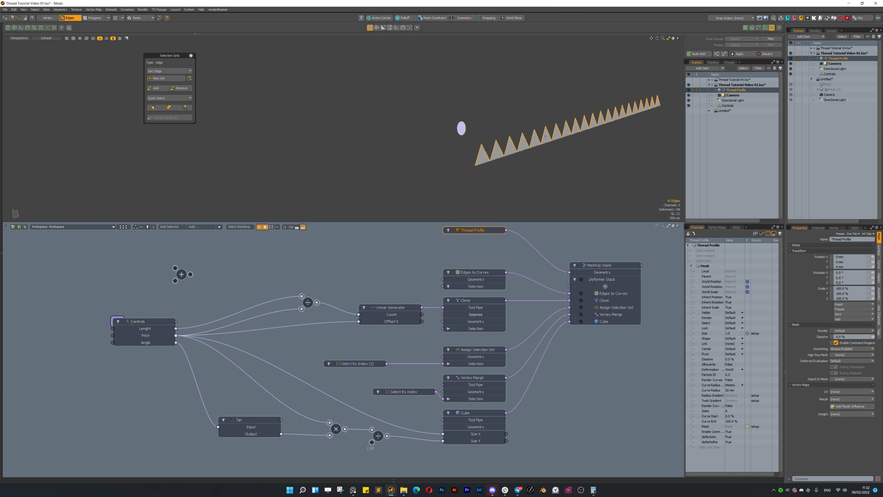
{"action": "left_click_drag", "start_coordinate": [541, 161], "coordinate": [545, 149], "text": "alt"}
{"action": "scroll", "coordinate": [545, 150], "scroll_direction": "up", "scroll_amount": 4}
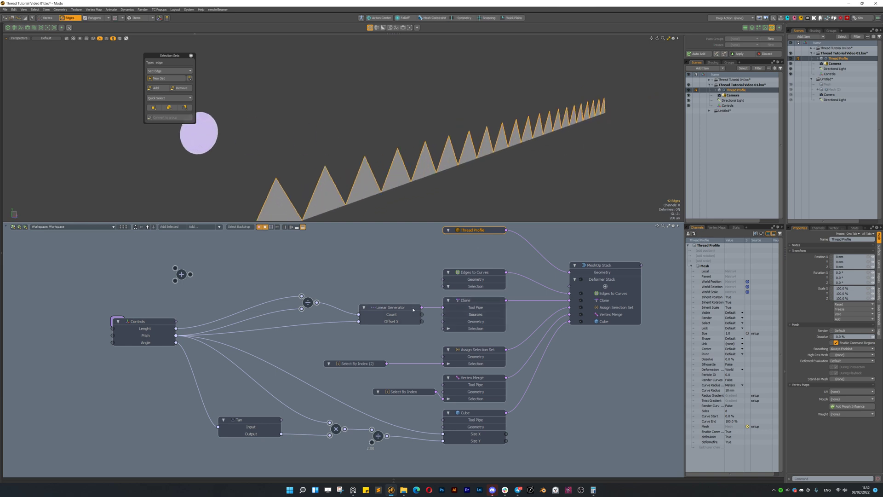
Add a Select By Selection Set node to the Edges to Curves operation and place it beside that node
{"action": "left_click_drag", "start_coordinate": [468, 283], "coordinate": [481, 265]}
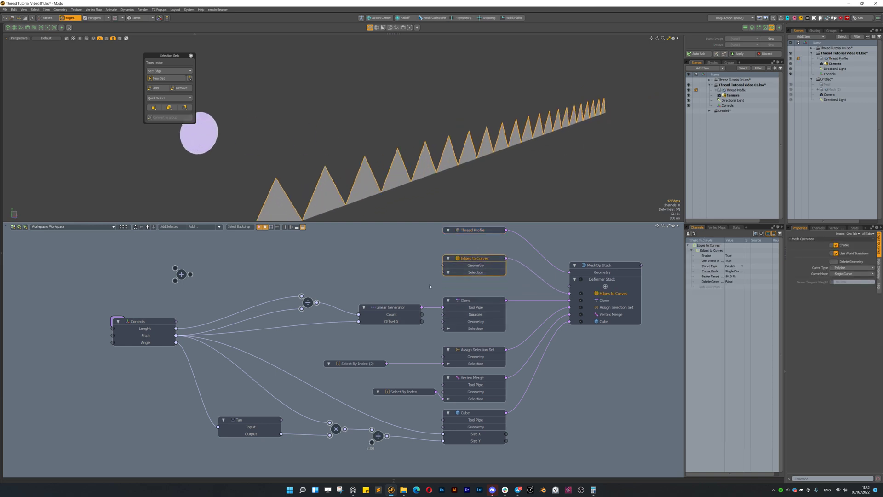
{"action": "right_click", "coordinate": [417, 267]}
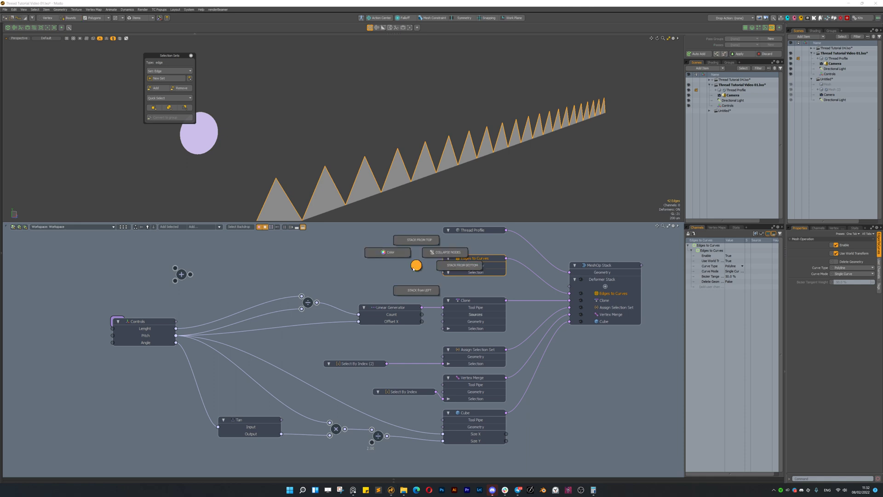
{"action": "key", "text": "ctrl+2"}
{"action": "left_click", "coordinate": [387, 253]}
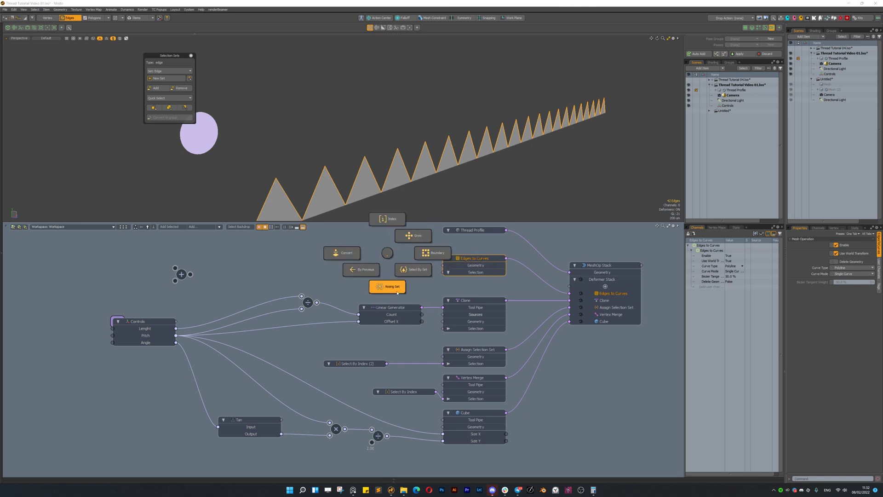
{"action": "left_click", "coordinate": [411, 272]}
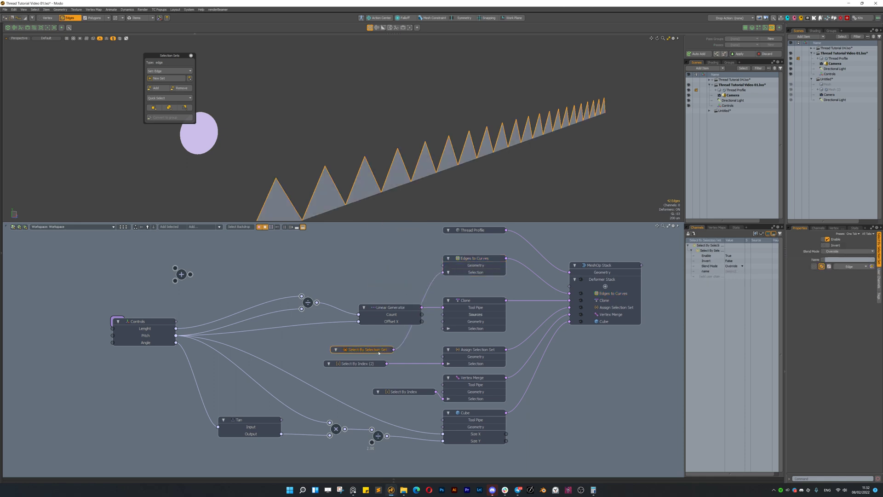
{"action": "left_click_drag", "start_coordinate": [379, 352], "coordinate": [406, 275]}
Close the Selection Sets palette and set the Select By Selection Set node's set name to Edge
{"action": "left_click_drag", "start_coordinate": [404, 172], "coordinate": [364, 184], "text": "ctrl+alt"}
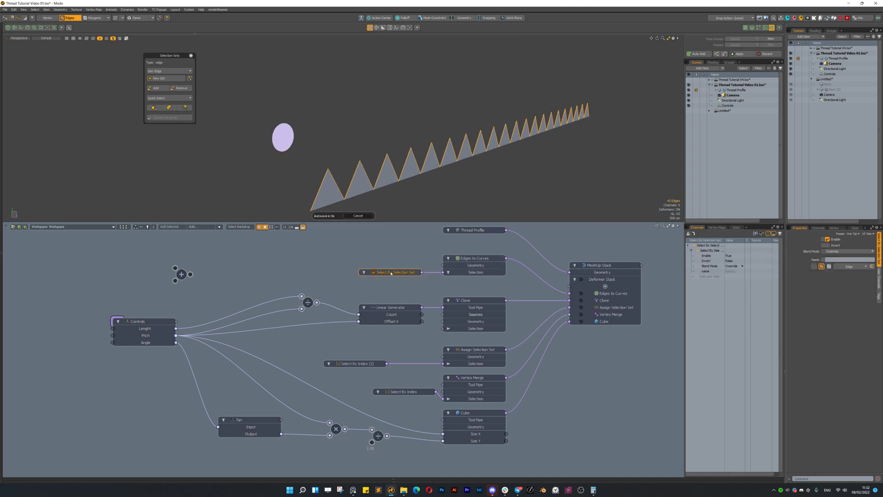
{"action": "left_click", "coordinate": [191, 56]}
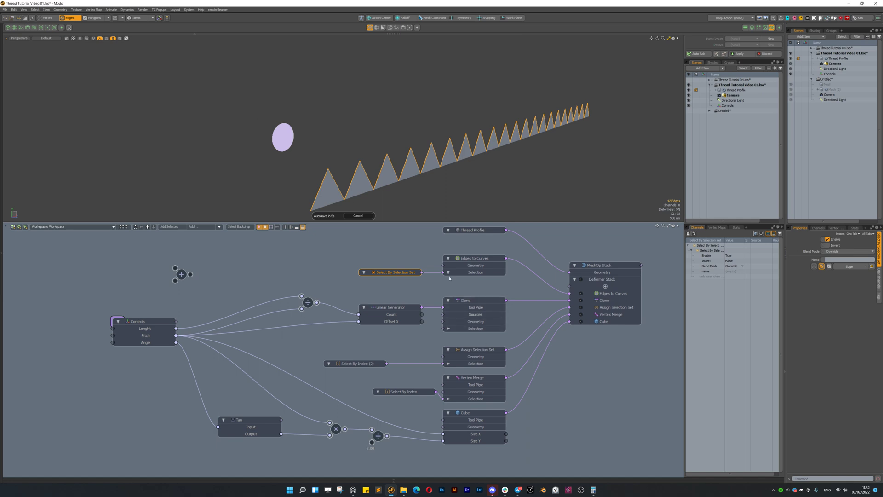
{"action": "left_click", "coordinate": [871, 266]}
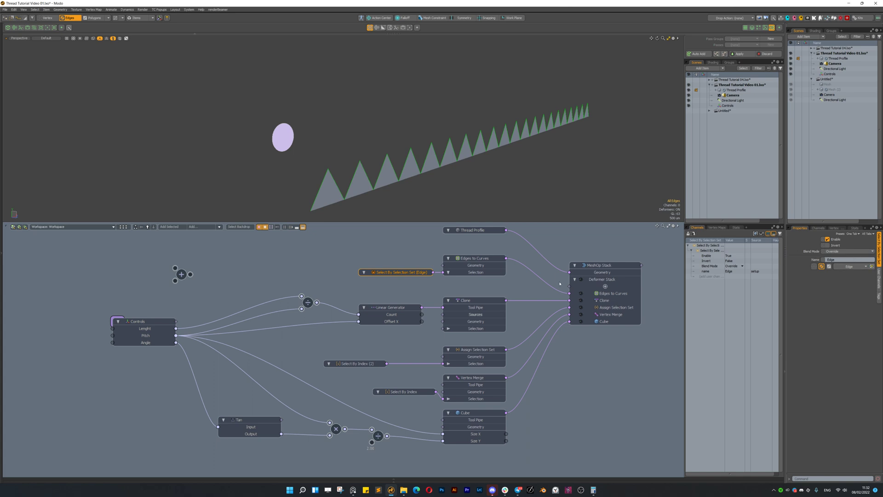
Rearrange the schematic, placing the Edges to Curves and selection set nodes above Clone, and raise the Thread Profile and MeshOp Stack nodes
{"action": "left_click_drag", "start_coordinate": [408, 243], "coordinate": [469, 271]}
{"action": "left_click_drag", "start_coordinate": [468, 265], "coordinate": [441, 313]}
{"action": "left_click_drag", "start_coordinate": [544, 311], "coordinate": [544, 283]}
{"action": "left_click_drag", "start_coordinate": [415, 278], "coordinate": [415, 261]}
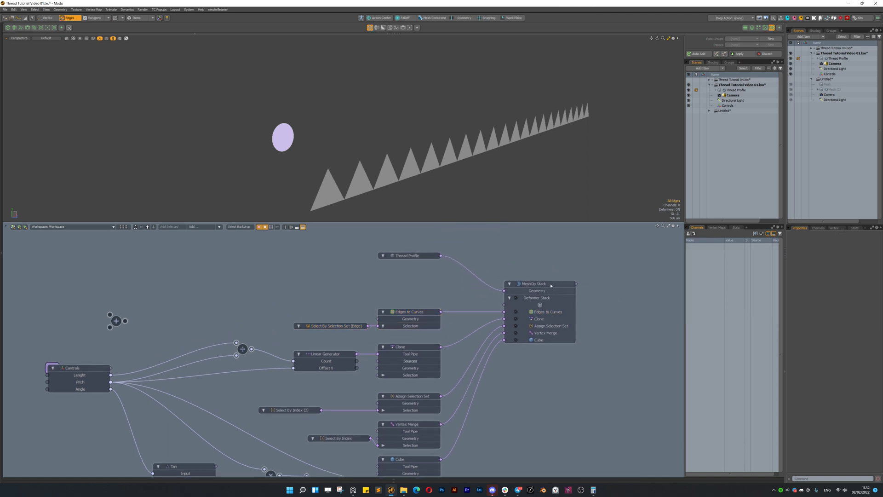
{"action": "left_click_drag", "start_coordinate": [551, 285], "coordinate": [551, 264]}
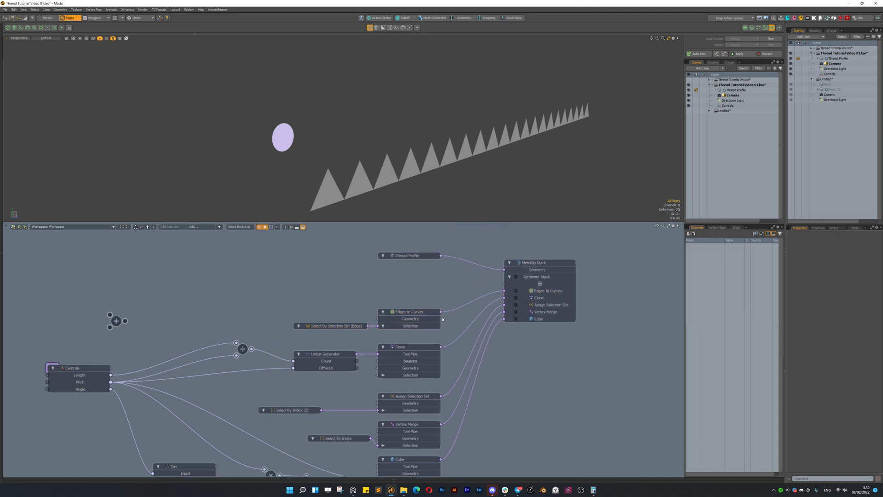
Set the Edges to Curves type to Polyline and enable Delete Geometry so only the zigzag curve is kept
{"action": "left_click", "coordinate": [403, 309]}
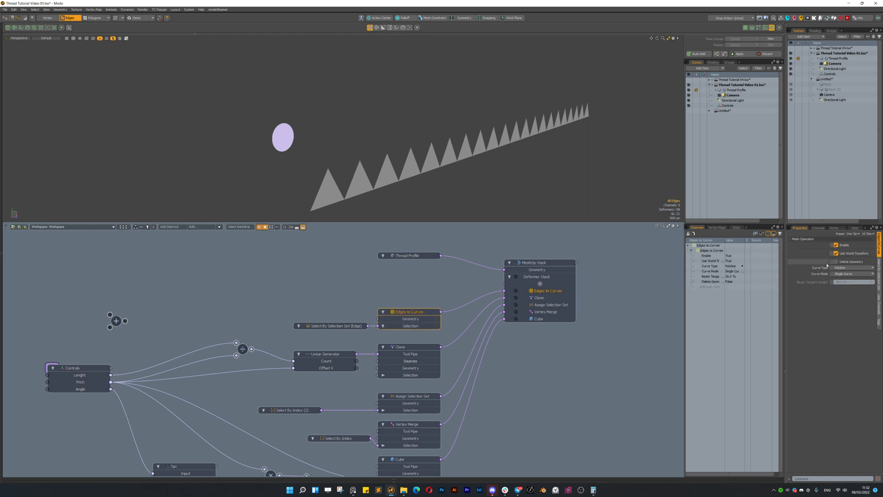
{"action": "left_click", "coordinate": [846, 268]}
{"action": "left_click", "coordinate": [846, 268]}
{"action": "left_click", "coordinate": [836, 261]}
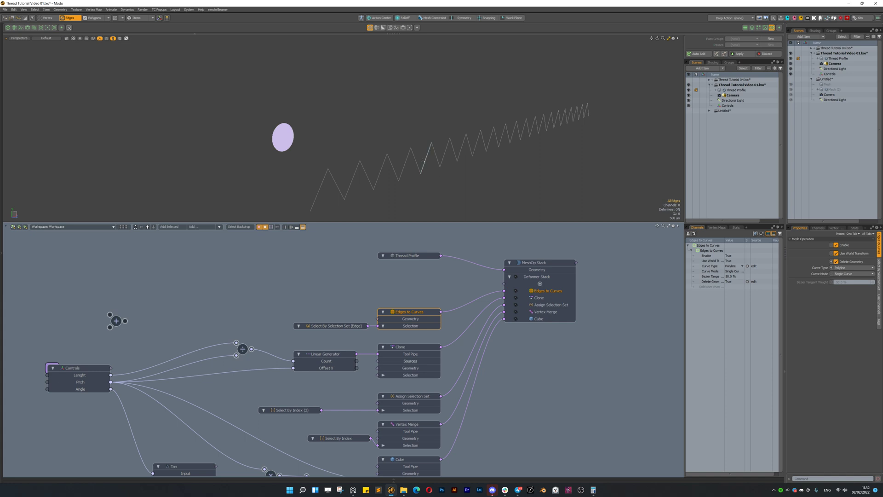
{"action": "scroll", "coordinate": [441, 156], "scroll_direction": "up", "scroll_amount": 3}
{"action": "left_click_drag", "start_coordinate": [440, 156], "coordinate": [455, 102], "text": "alt"}
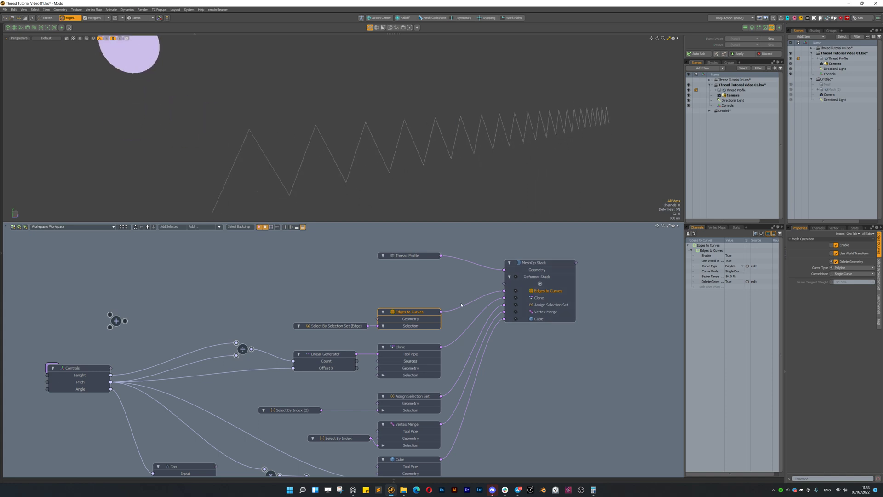
Move the Thread Profile, MeshOp Stack and unconnected Add nodes higher in the schematic
{"action": "scroll", "coordinate": [499, 311], "scroll_direction": "down", "scroll_amount": 2}
{"action": "left_click_drag", "start_coordinate": [499, 311], "coordinate": [473, 326], "text": "alt"}
{"action": "left_click_drag", "start_coordinate": [412, 289], "coordinate": [414, 269]}
{"action": "left_click", "coordinate": [413, 275]}
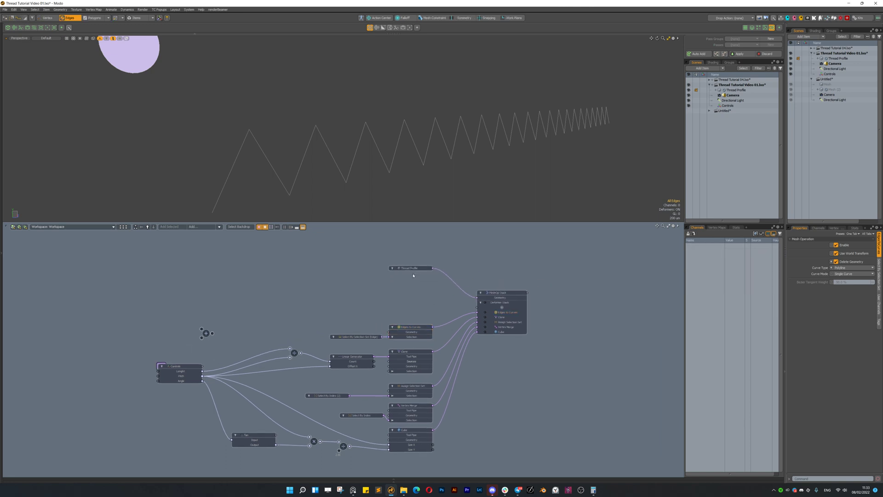
{"action": "left_click_drag", "start_coordinate": [499, 300], "coordinate": [494, 276]}
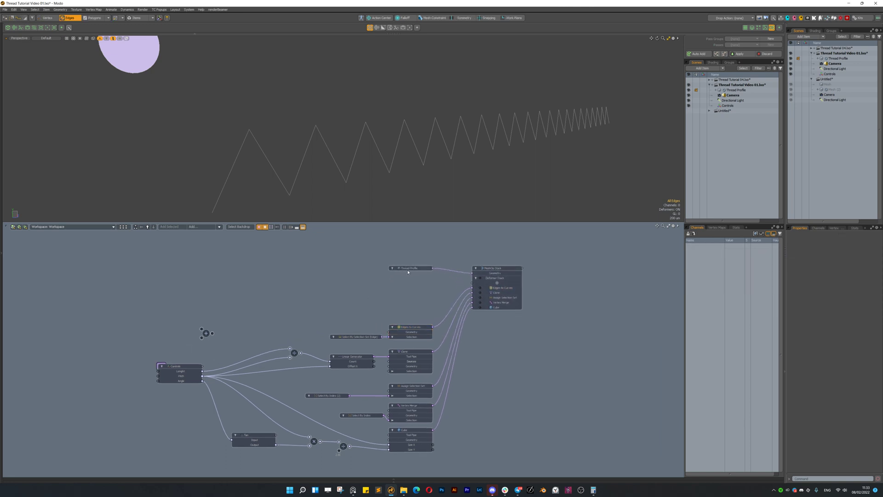
{"action": "left_click_drag", "start_coordinate": [206, 333], "coordinate": [250, 280]}
Try to add another mesh operation to the MeshOp Stack
{"action": "left_click", "coordinate": [509, 269]}
{"action": "mouse_move", "coordinate": [455, 183]}
{"action": "left_mouse_down", "text": "alt"}
{"action": "mouse_move", "coordinate": [477, 161]}
{"action": "mouse_move", "coordinate": [462, 156]}
{"action": "mouse_move", "coordinate": [468, 183]}
{"action": "left_mouse_up", "text": "alt"}
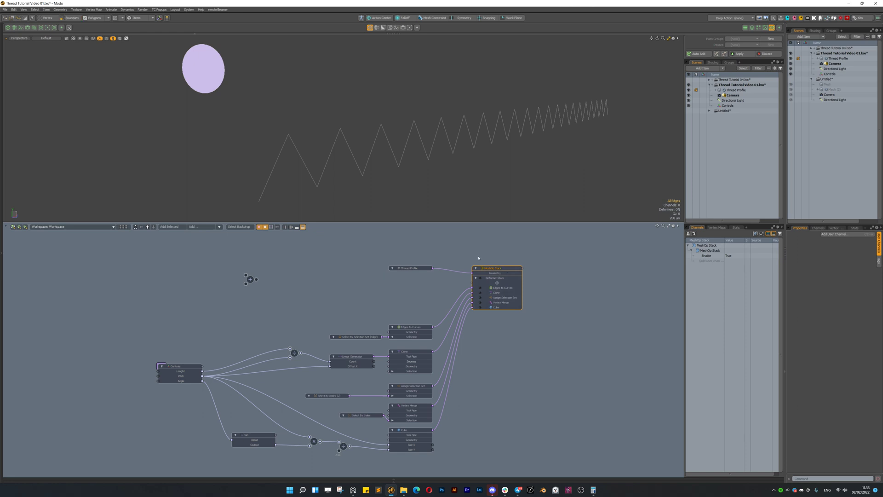
{"action": "key", "text": "ctrl+space"}
{"action": "key", "text": "b"}
{"action": "left_click", "coordinate": [454, 290]}
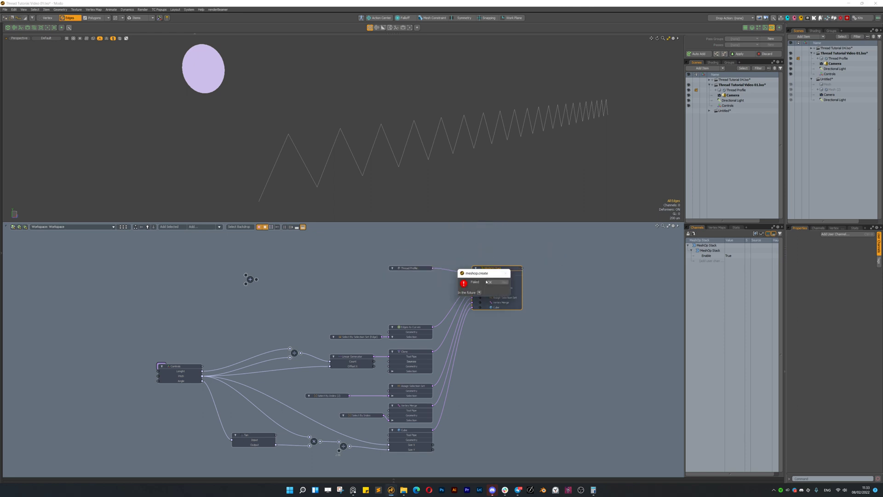
Add a Vertex Bevel operation to the MeshOp Stack and place its node above Edges to Curves
{"action": "key", "text": "ctrl+space"}
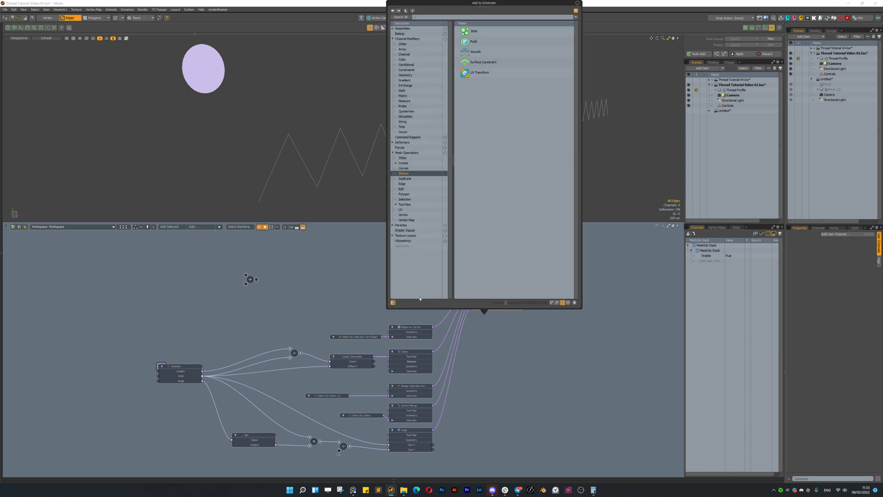
{"action": "type", "text": "vertex"}
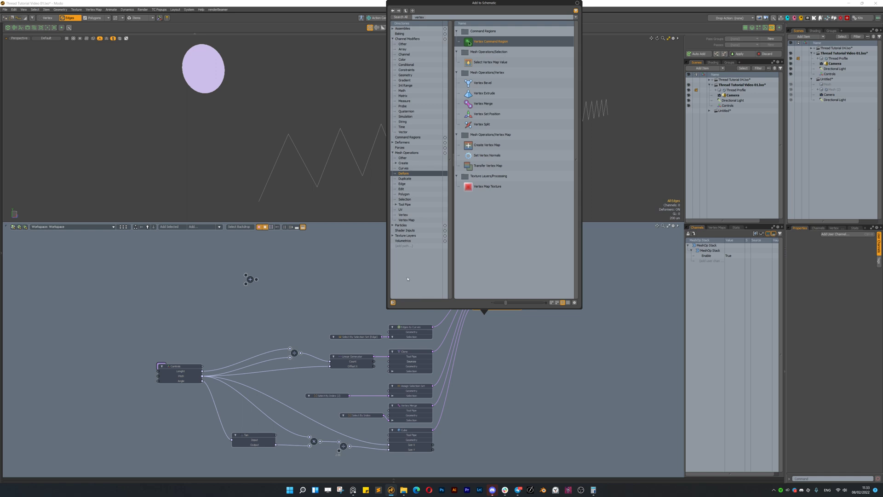
{"action": "double_click", "coordinate": [570, 83]}
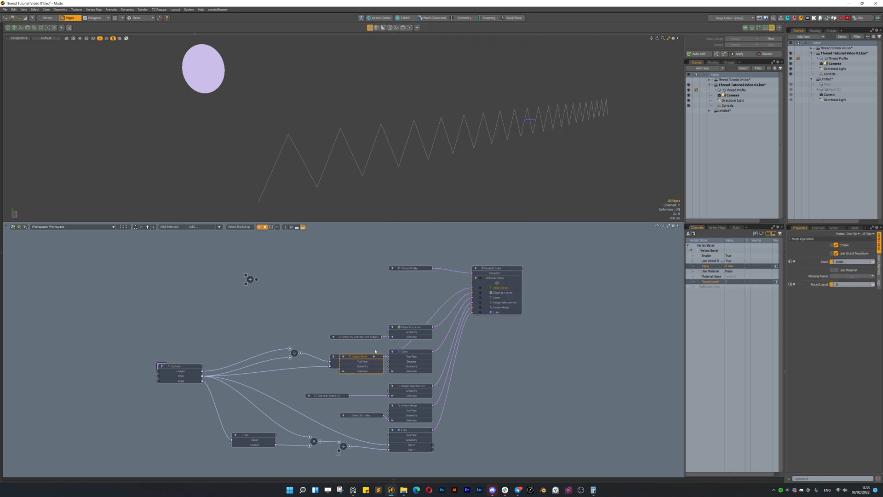
{"action": "left_click_drag", "start_coordinate": [372, 359], "coordinate": [422, 302]}
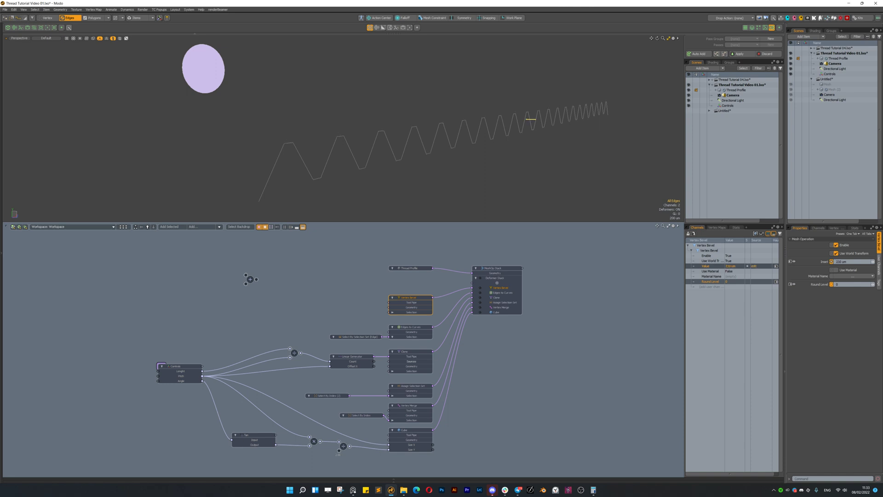
Link the Vertex Bevel's inset value to a new channel on the Controls locator named Top Bevel Amount
{"action": "left_click_drag", "start_coordinate": [872, 262], "coordinate": [879, 262]}
{"action": "left_click", "coordinate": [826, 262]}
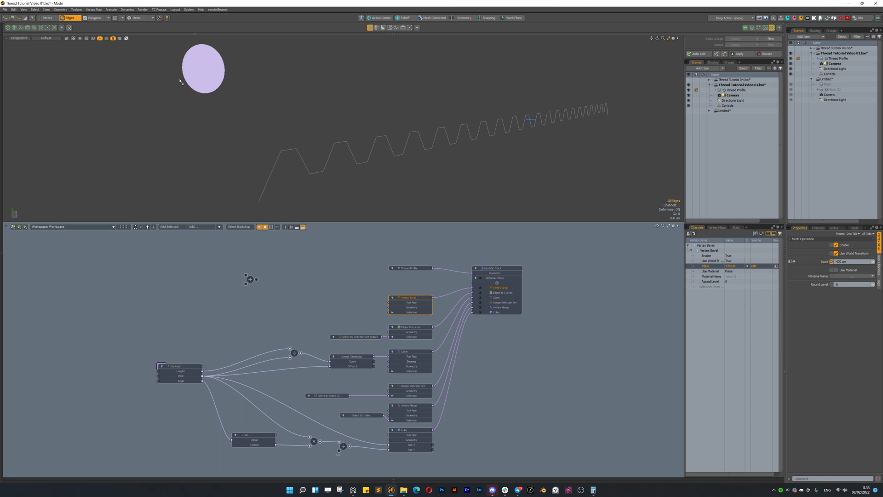
{"action": "left_click_drag", "start_coordinate": [197, 74], "coordinate": [198, 74]}
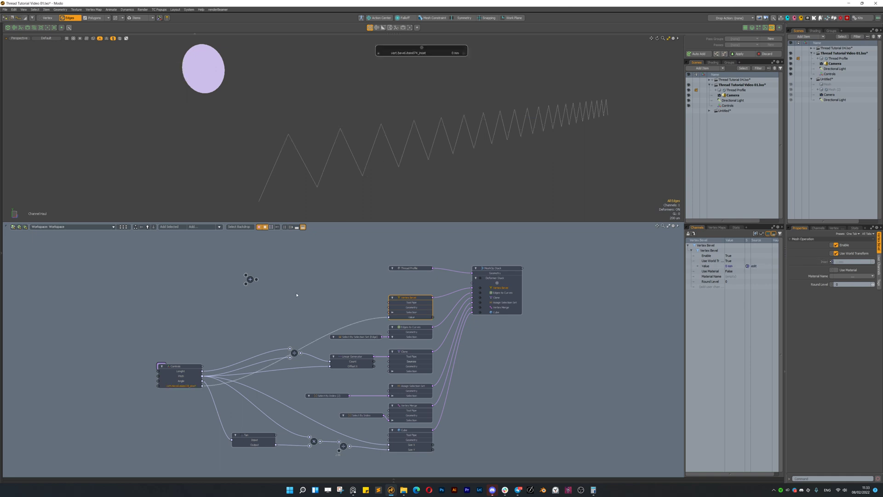
{"action": "double_click", "coordinate": [176, 387]}
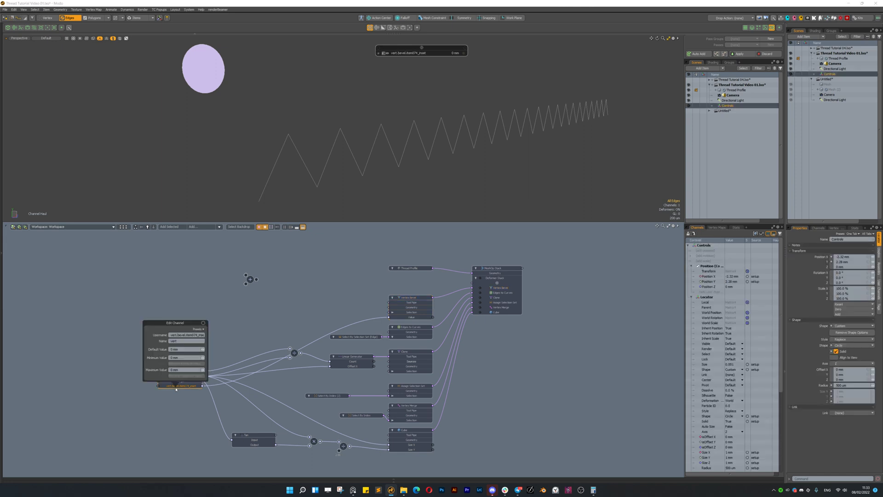
{"action": "left_click", "coordinate": [185, 335]}
{"action": "type", "text": "Top Bevel Amount"}
{"action": "key", "text": "Return"}
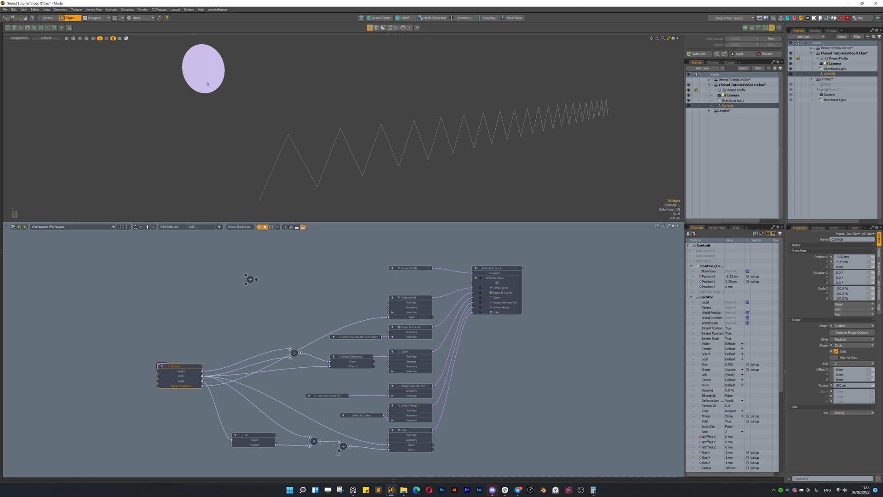
Test the Controls locator's Top Bevel Amount by varying its value and inspecting the zigzag profile
{"action": "key", "text": "5"}
{"action": "left_click", "coordinate": [209, 83]}
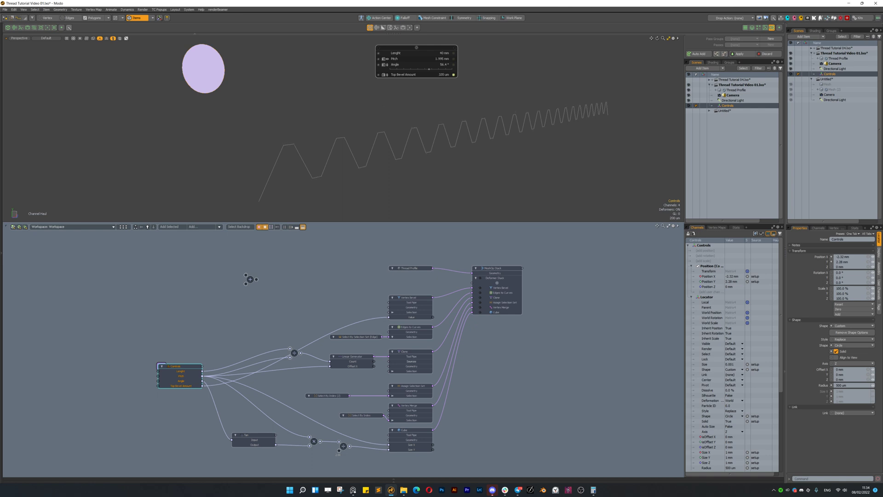
{"action": "left_click_drag", "start_coordinate": [446, 195], "coordinate": [426, 242]}
{"action": "left_click_drag", "start_coordinate": [501, 167], "coordinate": [458, 156], "text": "alt"}
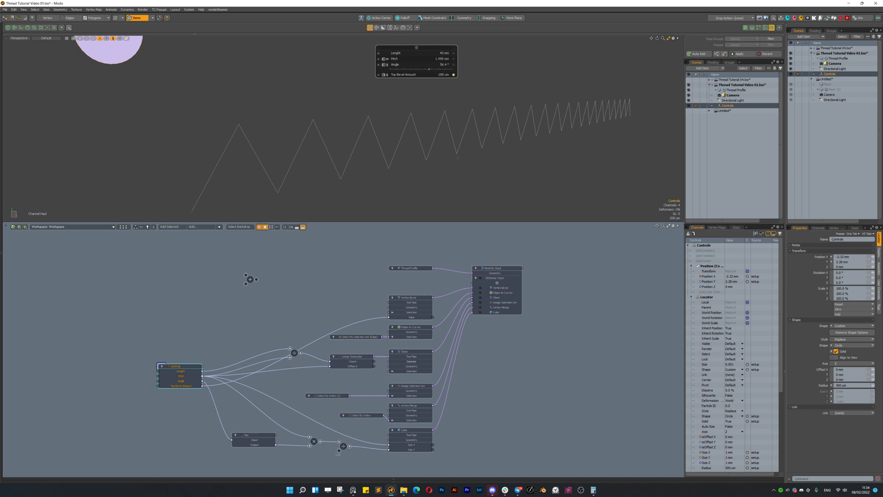
{"action": "left_click", "coordinate": [410, 300]}
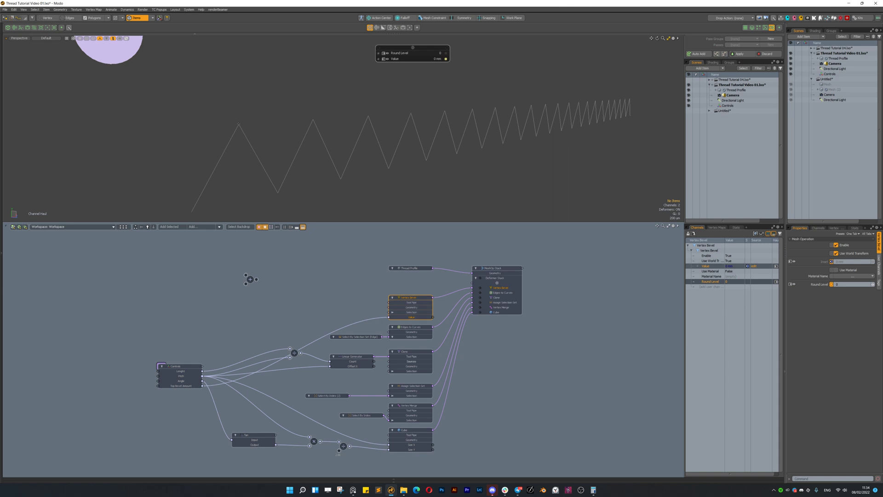
{"action": "key", "text": "ctrl+space"}
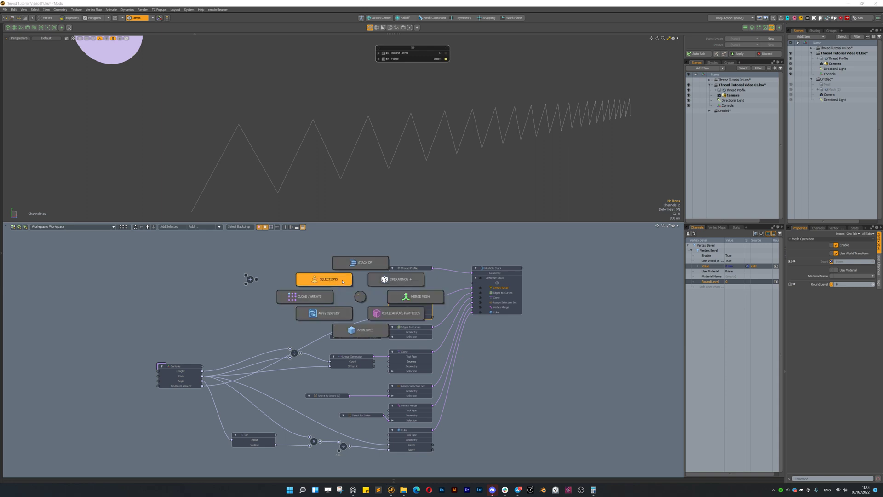
{"action": "left_click", "coordinate": [358, 300]}
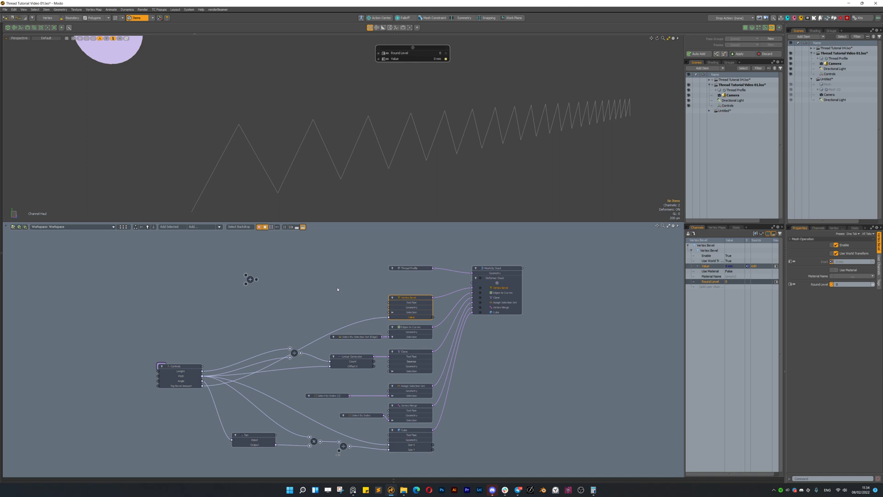
{"action": "key", "text": "k"}
{"action": "left_click", "coordinate": [375, 282]}
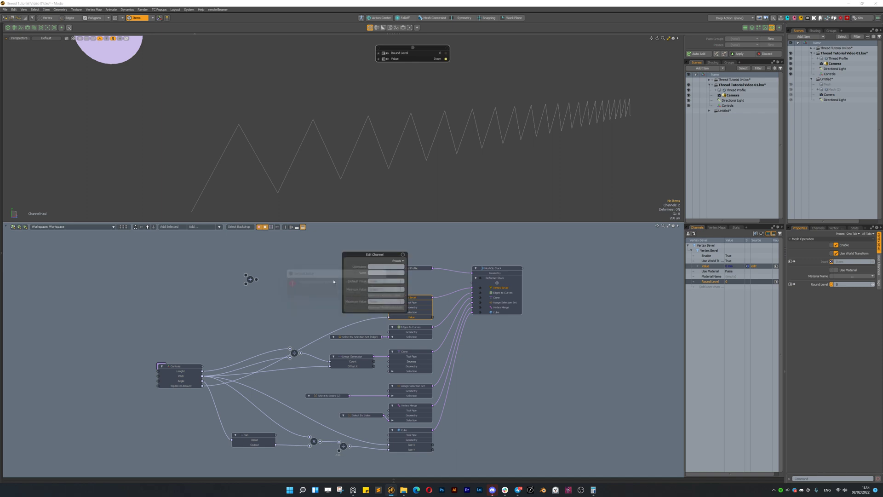
{"action": "scroll", "coordinate": [411, 246], "scroll_direction": "up", "scroll_amount": 1}
{"action": "left_click_drag", "start_coordinate": [411, 245], "coordinate": [344, 277], "text": "alt"}
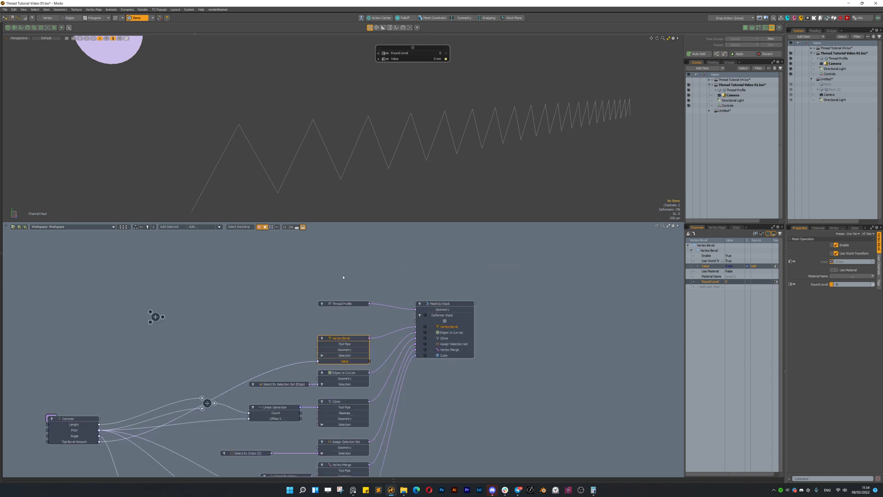
{"action": "key", "text": "k"}
{"action": "key", "text": "k"}
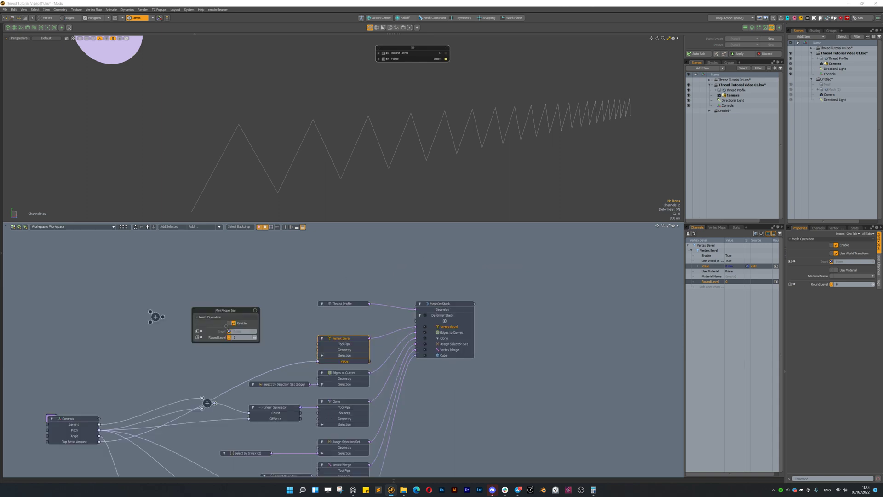
Add a Select by Pattern node to the Vertex Bevel's selection and set its pattern to 0,1
{"action": "key", "text": "n"}
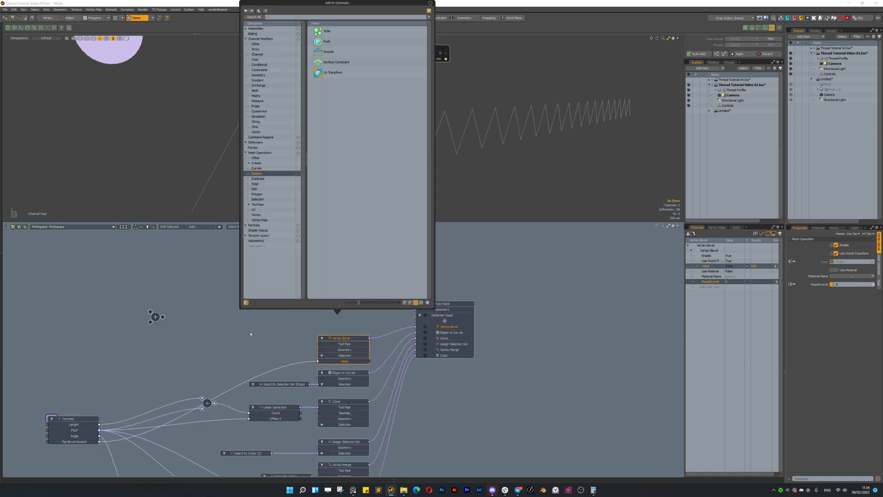
{"action": "type", "text": "pat"}
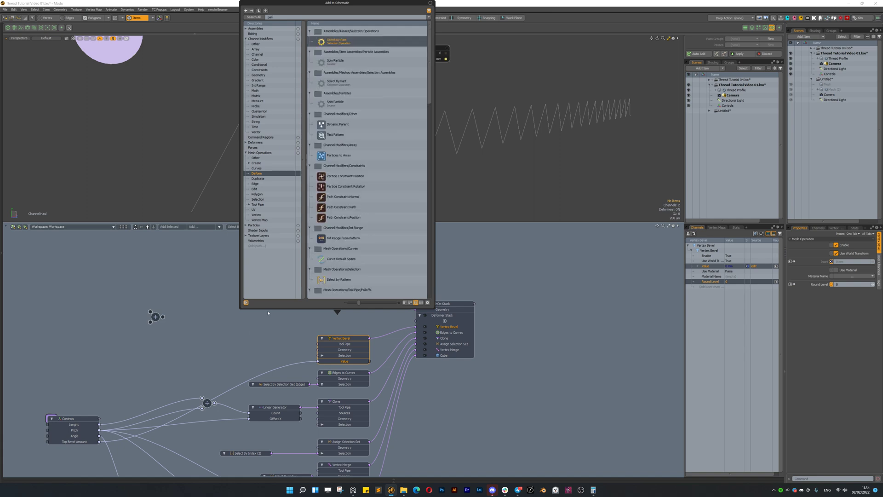
{"action": "type", "text": "h"}
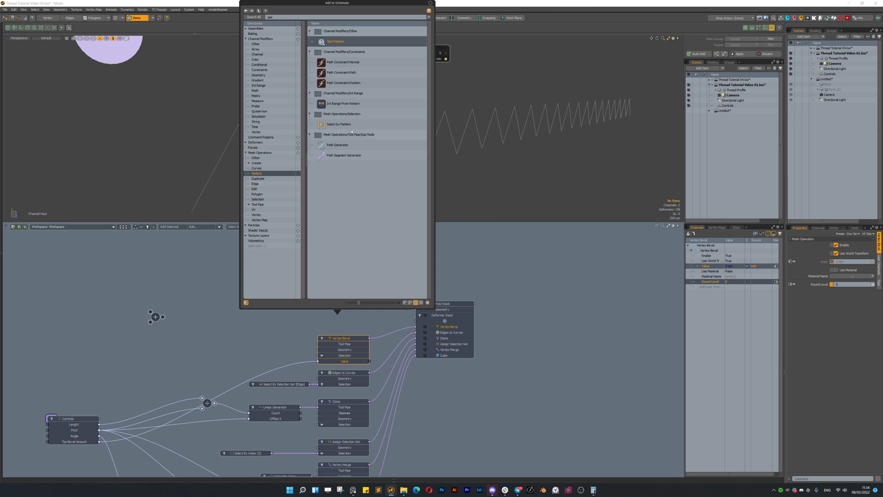
{"action": "left_click_drag", "start_coordinate": [339, 125], "coordinate": [234, 344]}
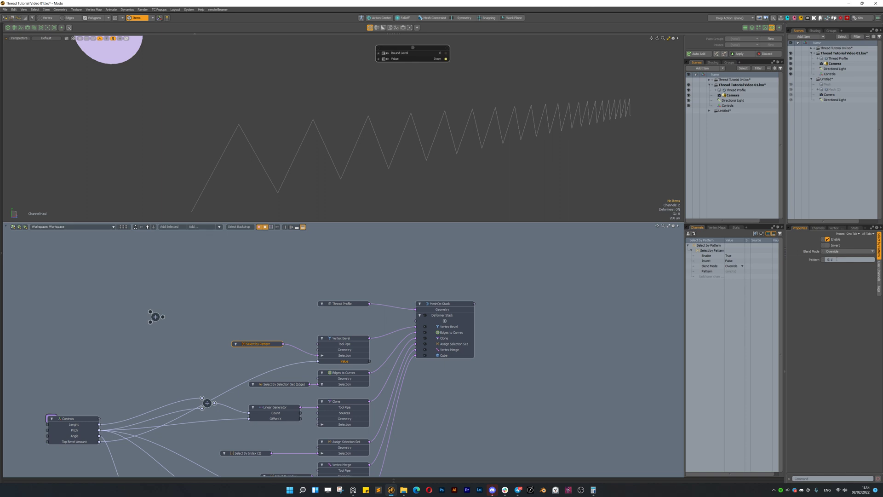
{"action": "key", "text": "Return"}
{"action": "left_click_drag", "start_coordinate": [831, 260], "coordinate": [827, 260]}
{"action": "type", "text": "0,1"}
{"action": "key", "text": "Return"}
{"action": "left_click_drag", "start_coordinate": [331, 333], "coordinate": [386, 311], "text": "alt"}
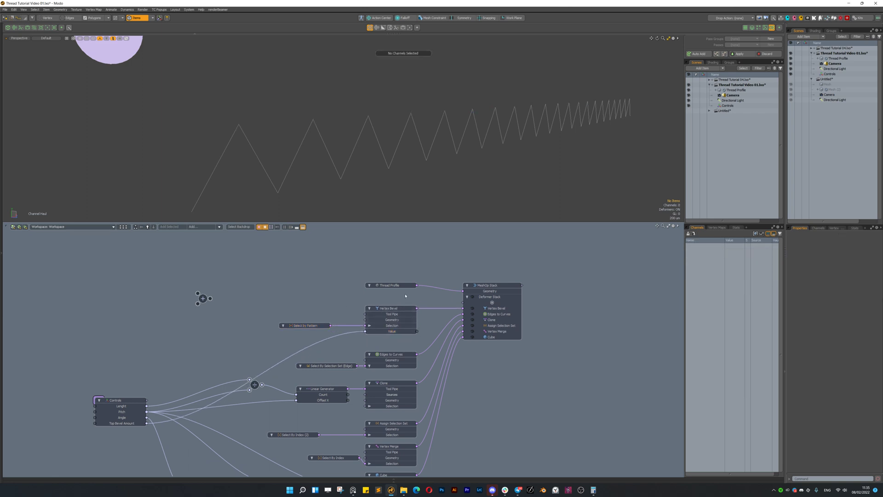
Try to change the linked bevel value directly on the Vertex Bevel node
{"action": "left_click", "coordinate": [388, 308]}
{"action": "left_click", "coordinate": [317, 304]}
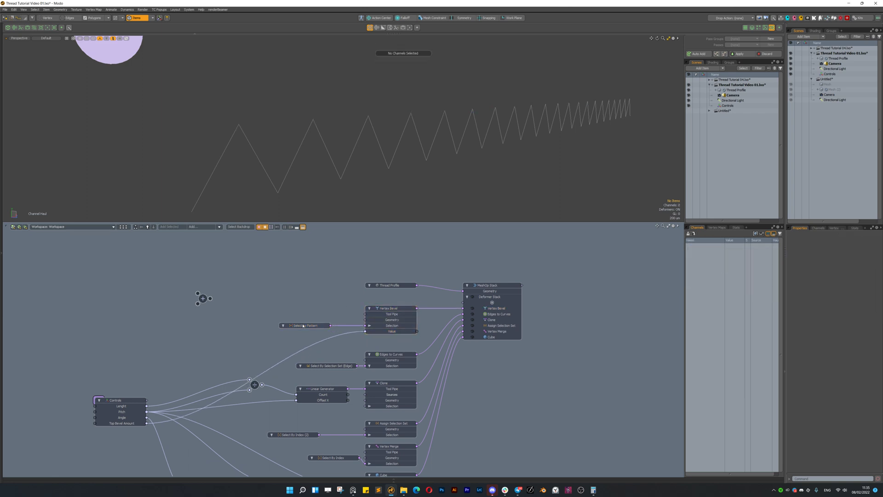
{"action": "double_click", "coordinate": [392, 309]}
{"action": "key", "text": "Return"}
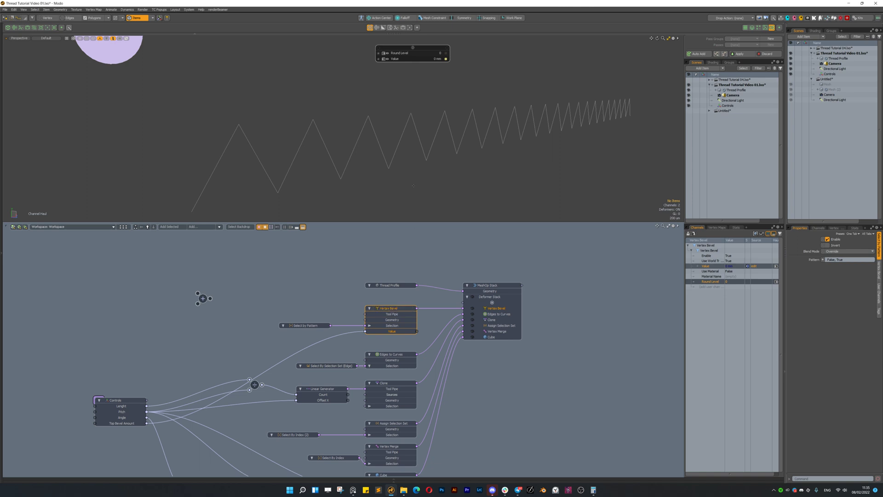
{"action": "left_click_drag", "start_coordinate": [428, 59], "coordinate": [439, 58]}
Set the Controls locator's Top Bevel Amount to about 410 um to flatten the thread crests
{"action": "left_click", "coordinate": [124, 403]}
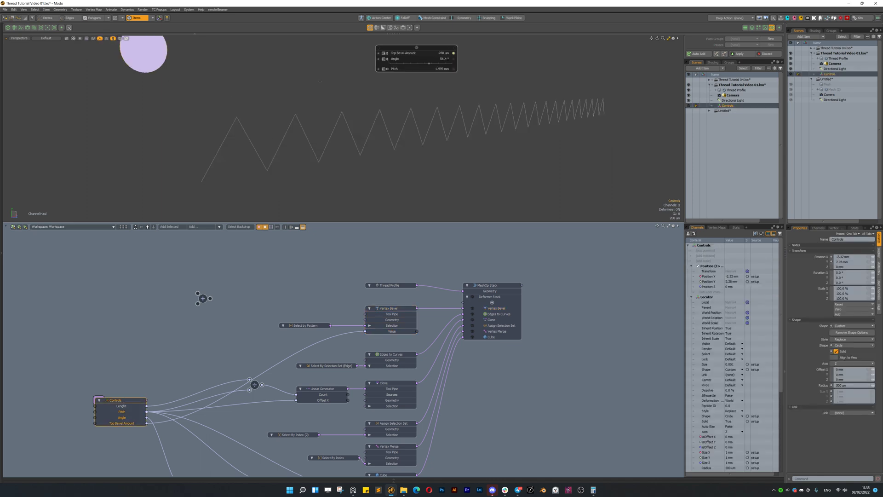
{"action": "left_click", "coordinate": [443, 53]}
{"action": "type", "text": "25"}
{"action": "key", "text": "Return"}
{"action": "left_click", "coordinate": [440, 53]}
{"action": "type", "text": "8"}
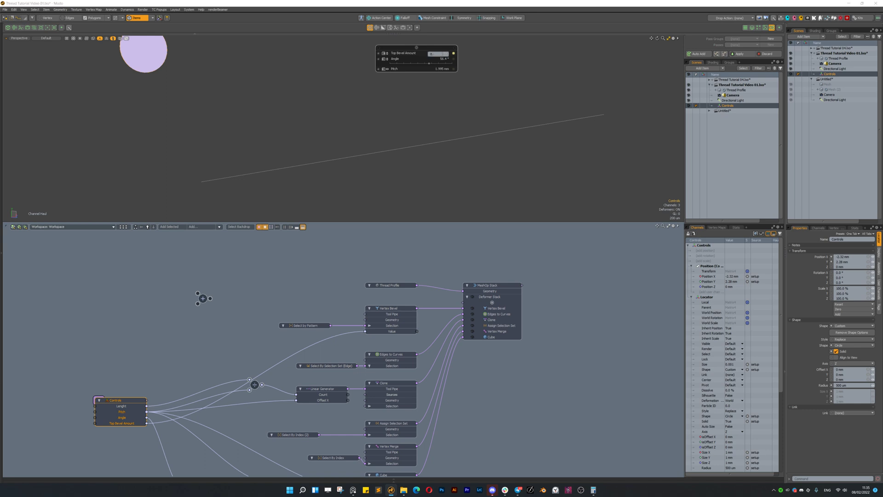
{"action": "key", "text": "Return"}
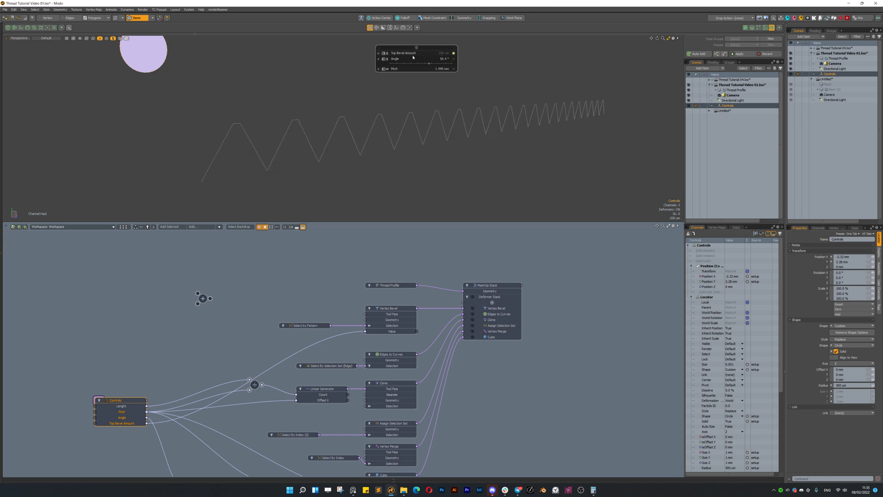
{"action": "left_click_drag", "start_coordinate": [439, 54], "coordinate": [439, 52]}
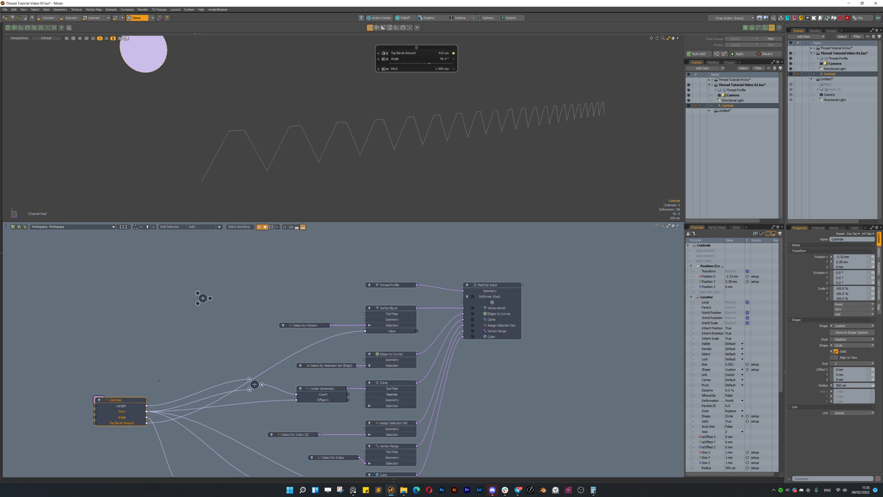
Link the Vertex Bevel's Round Level to a new channel on the Controls locator
{"action": "left_click_drag", "start_coordinate": [394, 321], "coordinate": [423, 283], "text": "alt"}
{"action": "left_click", "coordinate": [419, 272]}
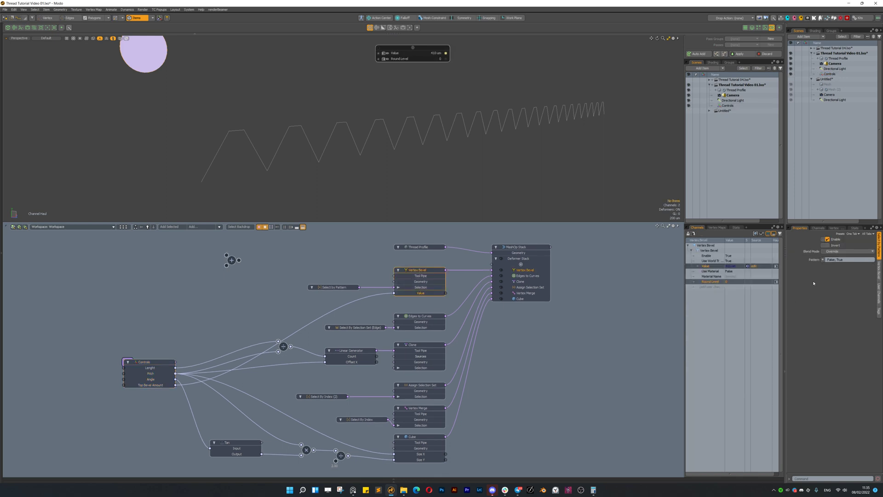
{"action": "key", "text": "p"}
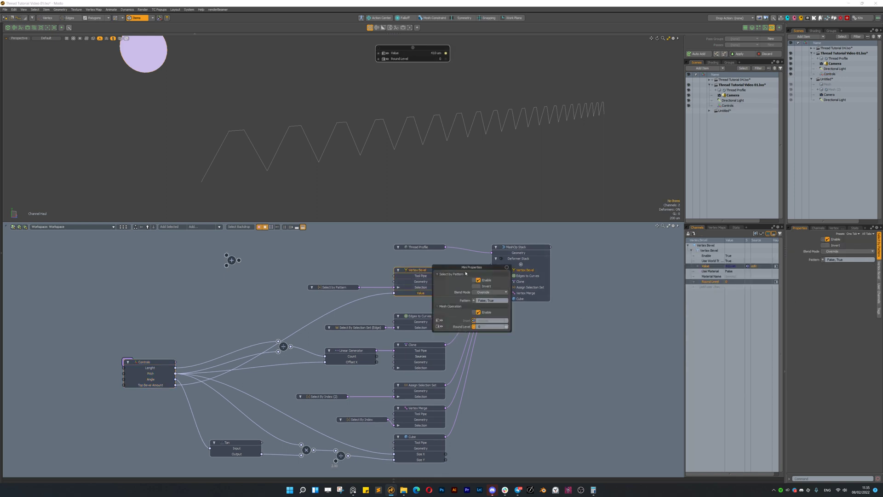
{"action": "left_click_drag", "start_coordinate": [467, 273], "coordinate": [290, 248]}
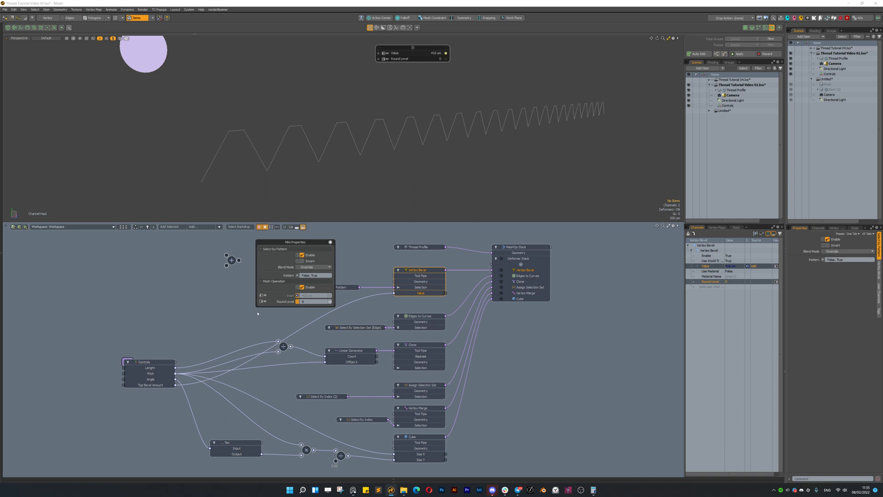
{"action": "left_click", "coordinate": [261, 295]}
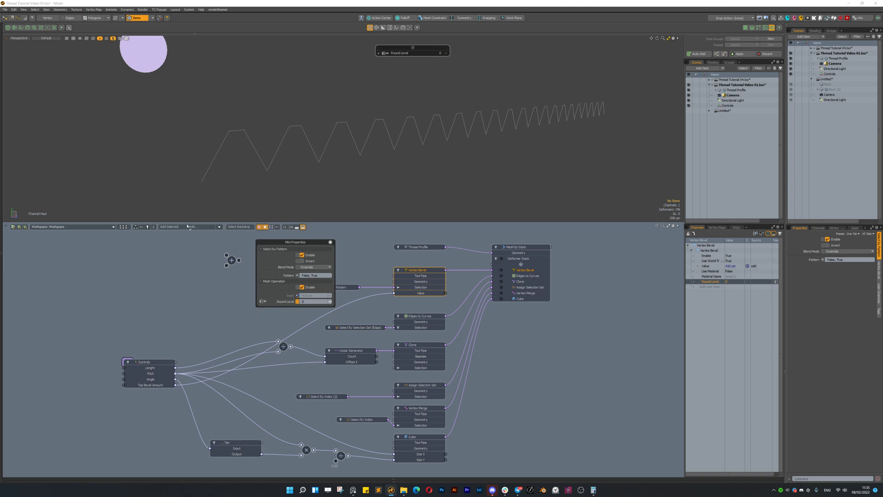
{"action": "left_click_drag", "start_coordinate": [150, 64], "coordinate": [150, 65]}
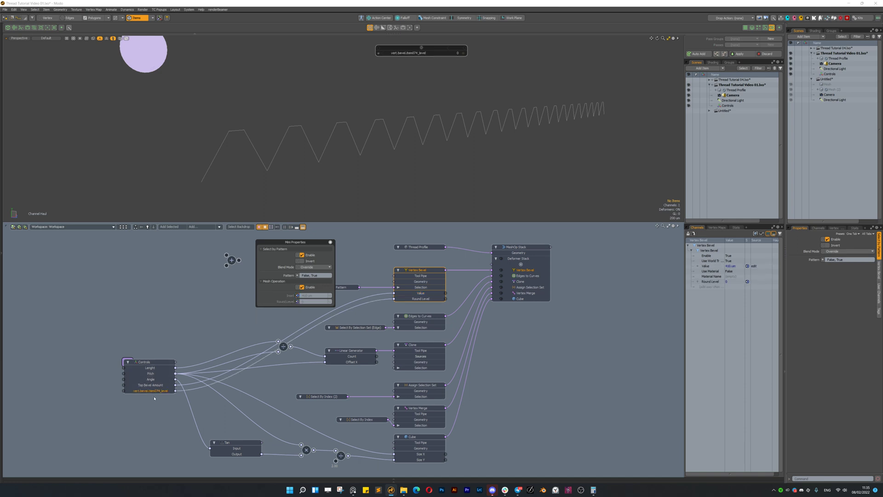
Try to rename the new round level channel on Controls to Top Bevel Round Amount, and close the Mini Properties
{"action": "double_click", "coordinate": [154, 391]}
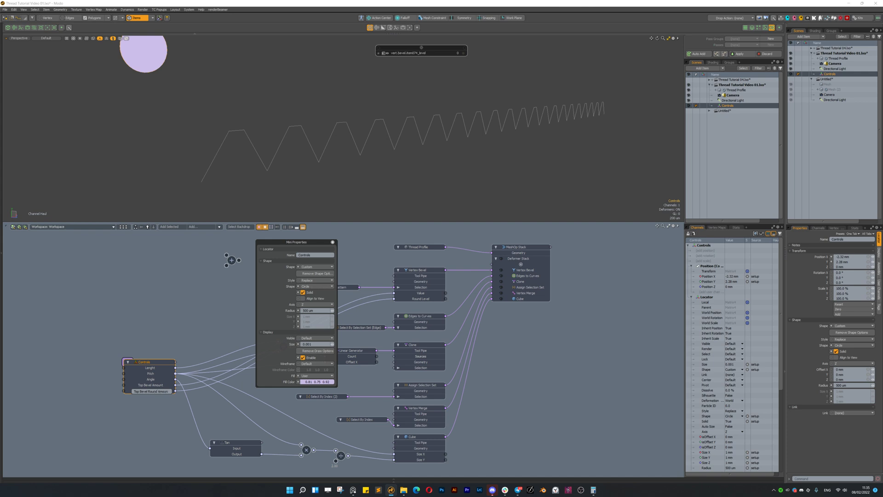
{"action": "key", "text": "Return"}
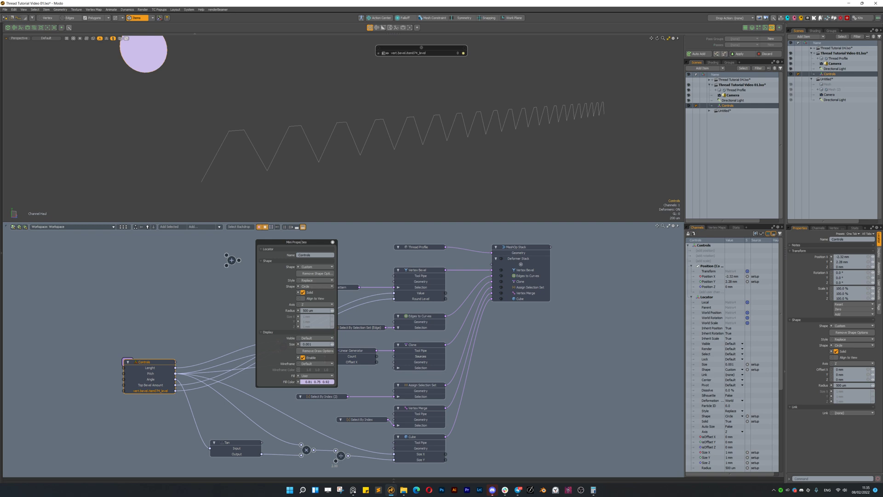
{"action": "left_click", "coordinate": [335, 242]}
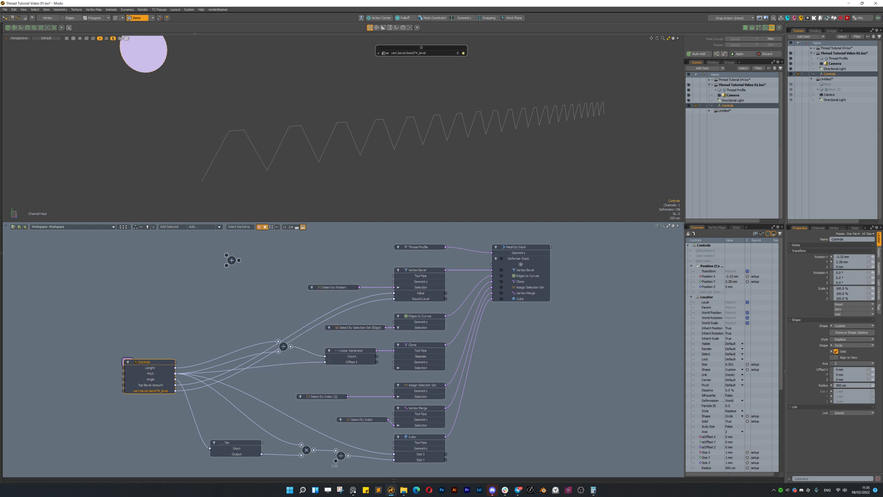
Raise the bevel round level channel on the Controls locator to turn the flat thread crests into rounded ones
{"action": "left_click_drag", "start_coordinate": [344, 129], "coordinate": [357, 128]}
{"action": "left_click", "coordinate": [458, 53]}
{"action": "key", "text": "Return"}
{"action": "left_click_drag", "start_coordinate": [261, 133], "coordinate": [363, 137], "text": "alt"}
{"action": "left_click_drag", "start_coordinate": [363, 137], "coordinate": [348, 146], "text": "ctrl+alt"}
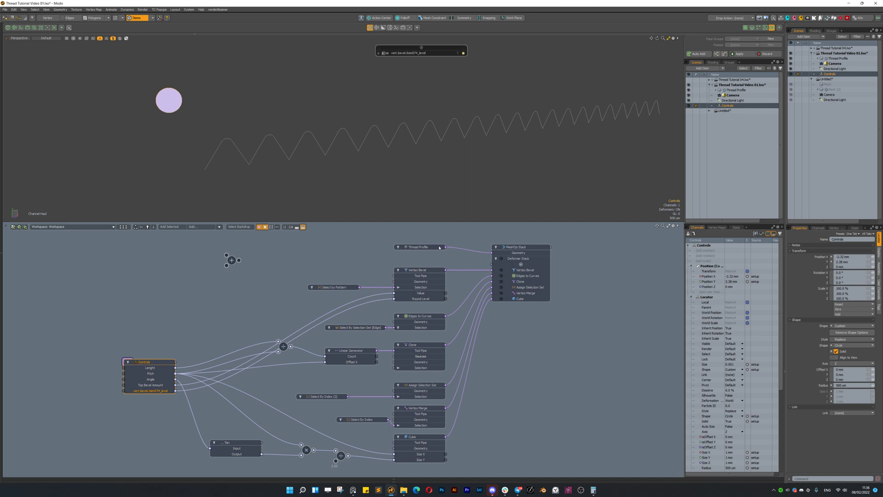
Duplicate the Vertex Bevel node together with its Select by Pattern node and place the copies above the originals
{"action": "left_click_drag", "start_coordinate": [439, 248], "coordinate": [528, 362], "text": "alt"}
{"action": "left_click_drag", "start_coordinate": [507, 358], "coordinate": [507, 324]}
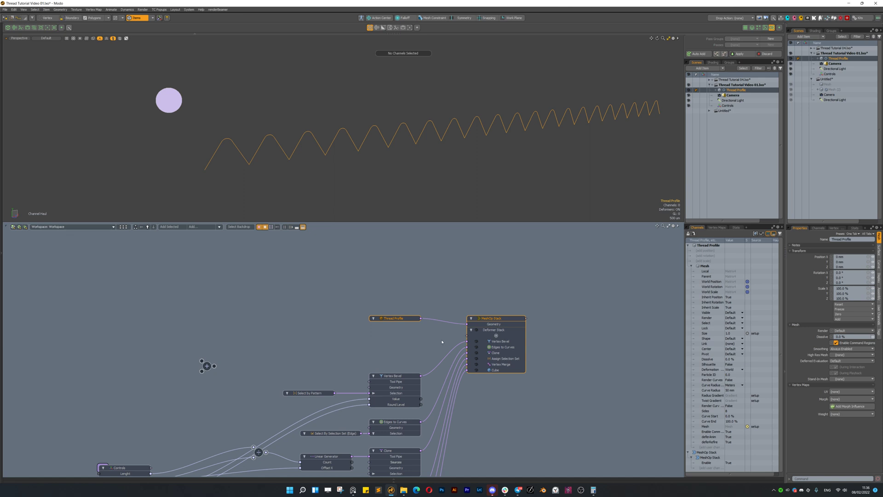
{"action": "key", "text": "ctrl+space"}
{"action": "left_click_drag", "start_coordinate": [290, 369], "coordinate": [303, 306], "text": "alt"}
{"action": "left_click_drag", "start_coordinate": [328, 291], "coordinate": [436, 355]}
{"action": "left_click_drag", "start_coordinate": [368, 304], "coordinate": [400, 293], "text": "alt"}
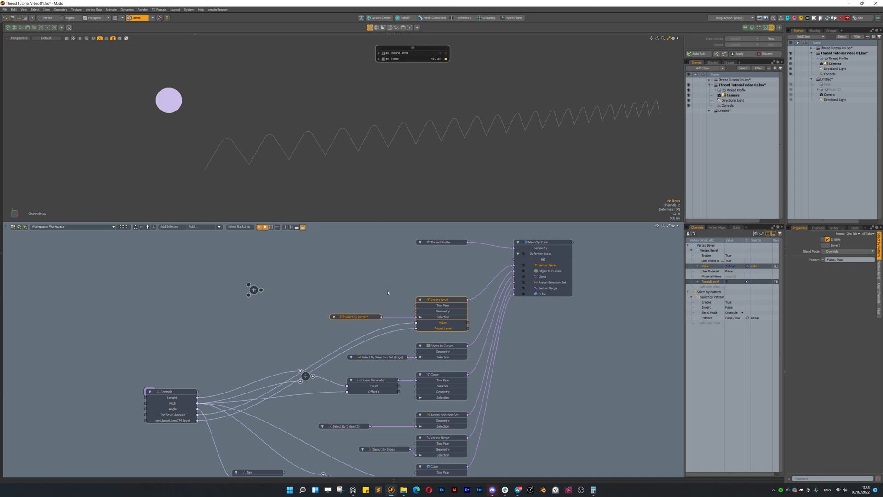
{"action": "key", "text": "ctrl+d"}
{"action": "left_click_drag", "start_coordinate": [436, 295], "coordinate": [436, 270]}
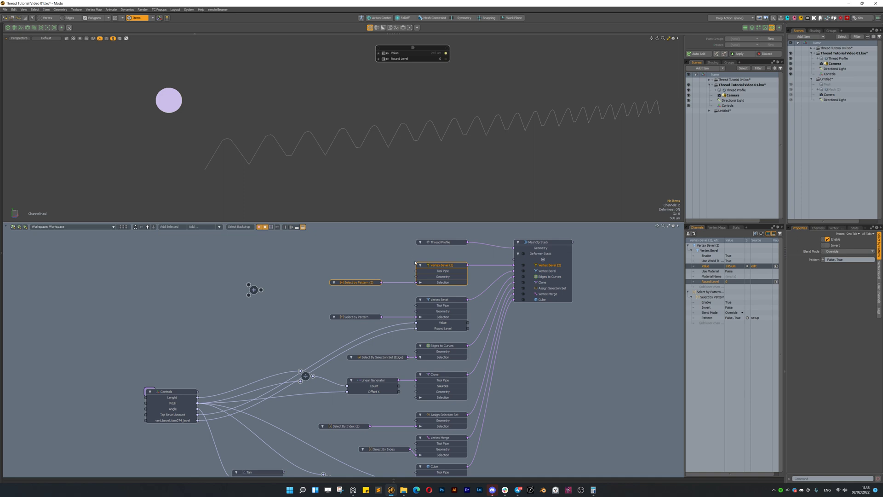
{"action": "left_click_drag", "start_coordinate": [536, 239], "coordinate": [487, 295], "text": "alt"}
{"action": "left_click_drag", "start_coordinate": [388, 279], "coordinate": [495, 280]}
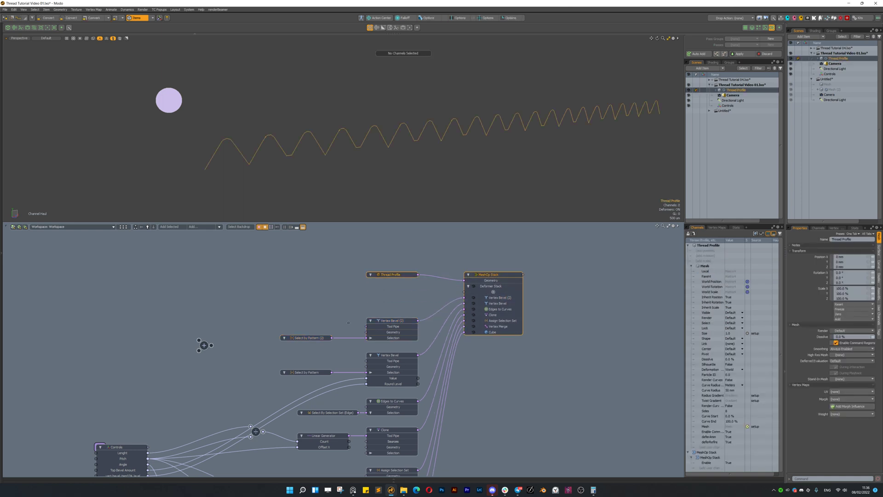
{"action": "scroll", "coordinate": [363, 287], "scroll_direction": "up", "scroll_amount": 4}
{"action": "left_click_drag", "start_coordinate": [335, 321], "coordinate": [460, 317], "text": "alt"}
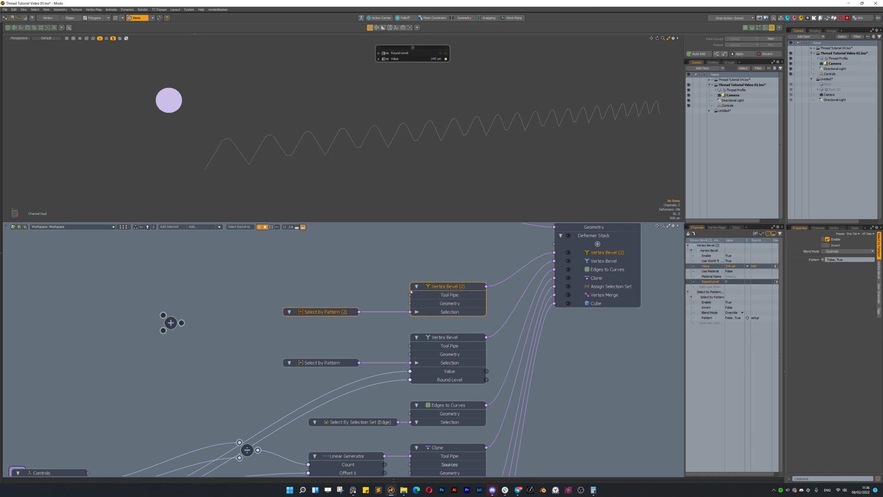
{"action": "scroll", "coordinate": [460, 378], "scroll_direction": "up", "scroll_amount": 3}
{"action": "scroll", "coordinate": [345, 309], "scroll_direction": "down", "scroll_amount": 5}
{"action": "left_click_drag", "start_coordinate": [346, 308], "coordinate": [386, 233], "text": "alt"}
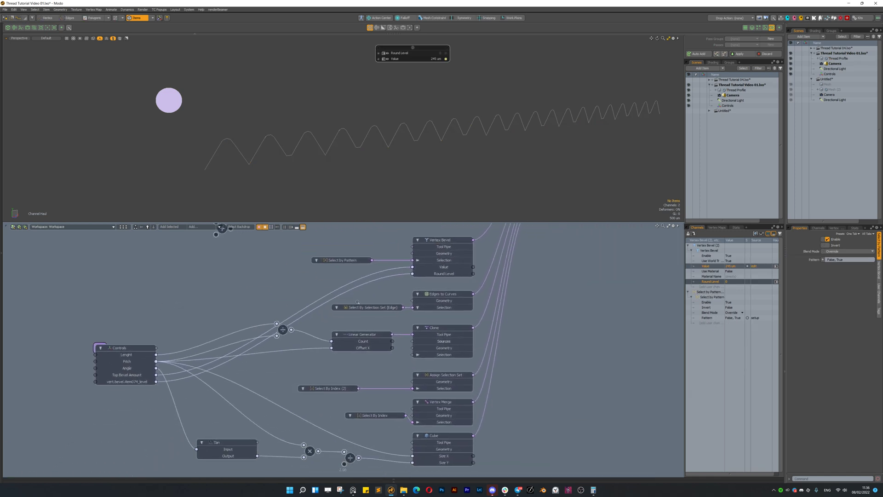
Try duplicating the Clone and Linear Generator nodes with their incoming Controls and math links, and undo the copies
{"action": "left_click_drag", "start_coordinate": [355, 367], "coordinate": [460, 325]}
{"action": "scroll", "coordinate": [497, 340], "scroll_direction": "down", "scroll_amount": 5}
{"action": "left_click_drag", "start_coordinate": [334, 280], "coordinate": [288, 294], "text": "alt"}
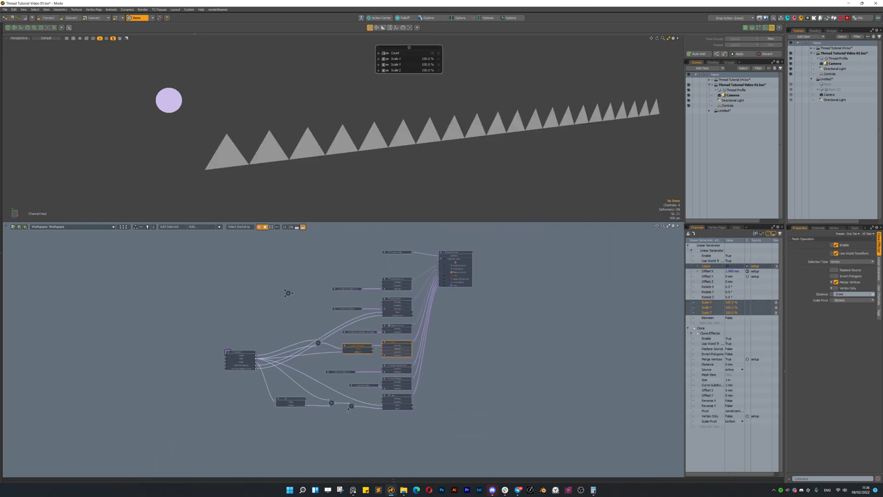
{"action": "scroll", "coordinate": [438, 345], "scroll_direction": "up", "scroll_amount": 4}
{"action": "key", "text": "ctrl+d"}
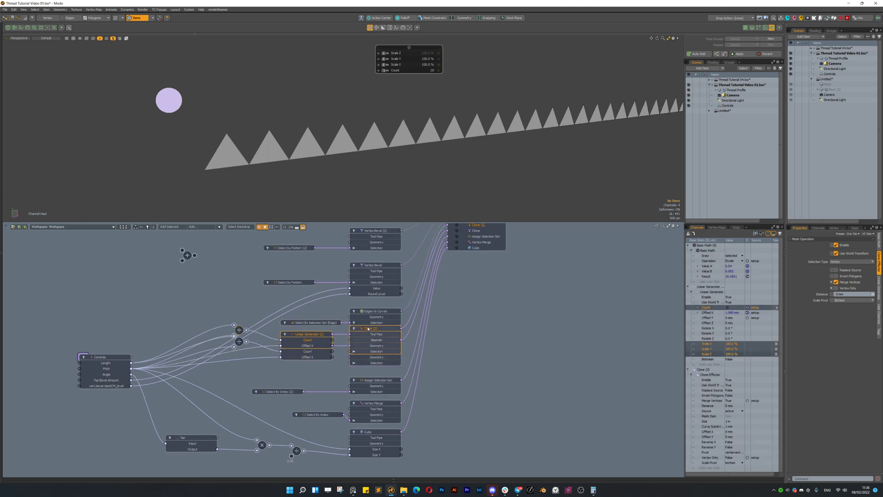
{"action": "left_click_drag", "start_coordinate": [368, 329], "coordinate": [634, 357]}
{"action": "left_click_drag", "start_coordinate": [500, 358], "coordinate": [472, 335]}
{"action": "key", "text": "ctrl+z"}
{"action": "key", "text": "ctrl+z"}
{"action": "key", "text": "ctrl+z"}
Try duplicating the Clone and Linear Generator nodes without their links to Controls, and undo the copies
{"action": "mouse_move", "coordinate": [295, 375]}
{"action": "left_mouse_down"}
{"action": "mouse_move", "coordinate": [398, 333]}
{"action": "mouse_move", "coordinate": [634, 364]}
{"action": "left_mouse_up"}
{"action": "key", "text": "ctrl+d"}
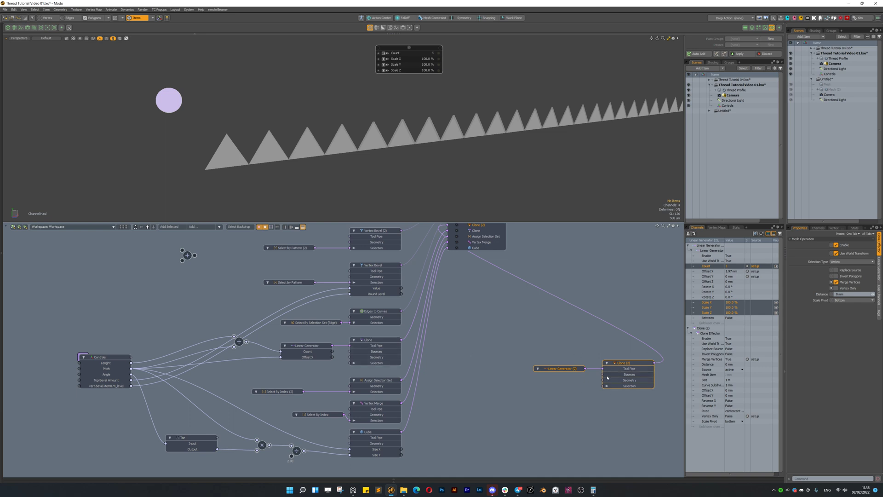
{"action": "key", "text": "ctrl+z"}
{"action": "key", "text": "ctrl+z"}
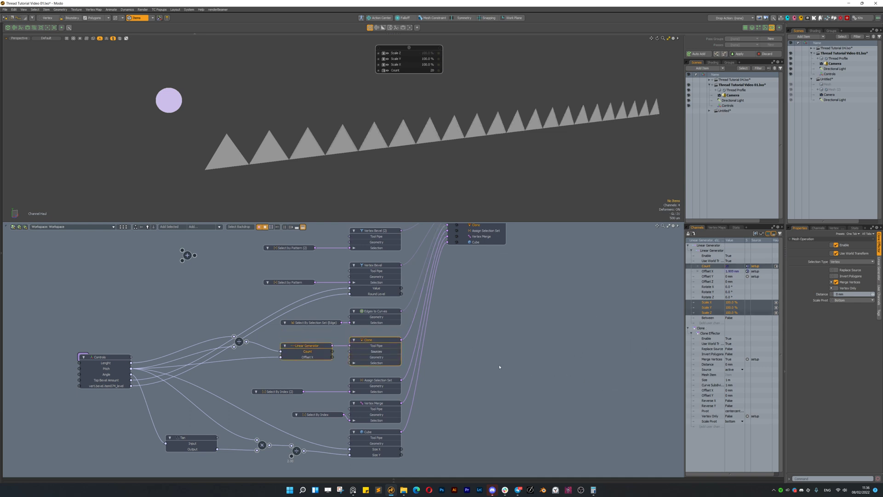
Try the Duplicate Selection Only option on the Clone node
{"action": "right_click", "coordinate": [356, 343]}
{"action": "left_click", "coordinate": [451, 423]}
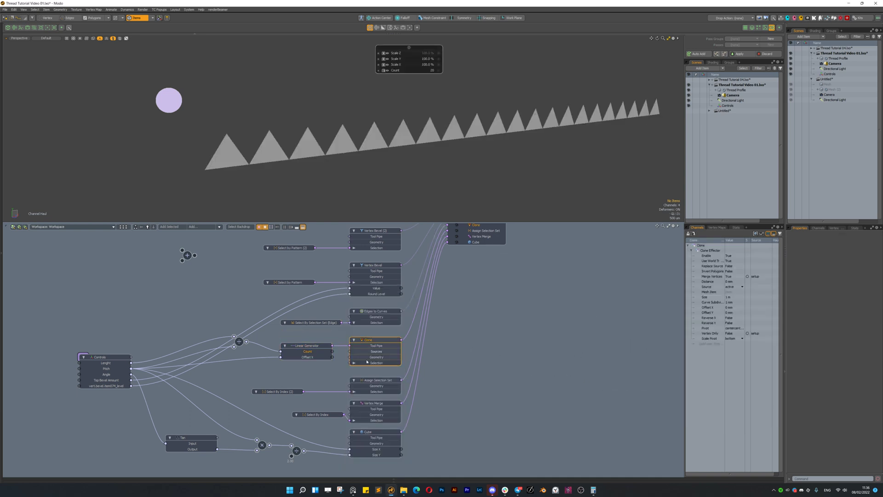
{"action": "right_click", "coordinate": [367, 361]}
{"action": "mouse_move", "coordinate": [386, 436]}
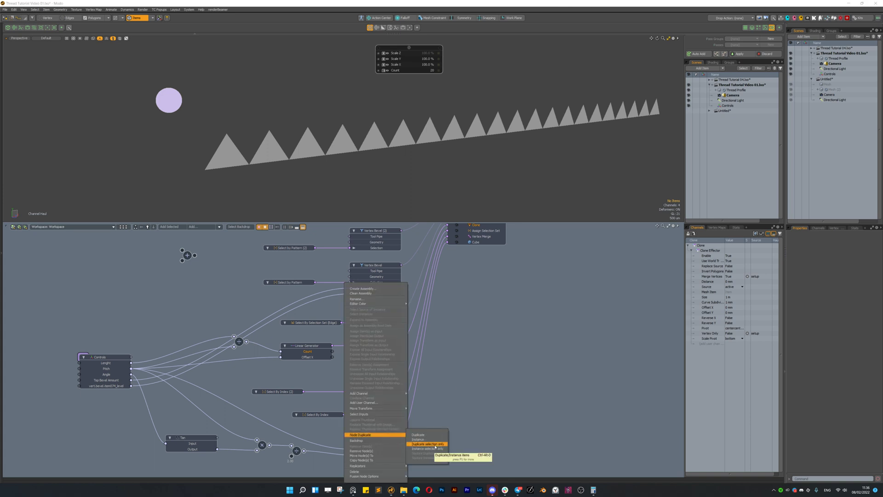
{"action": "left_click", "coordinate": [435, 444]}
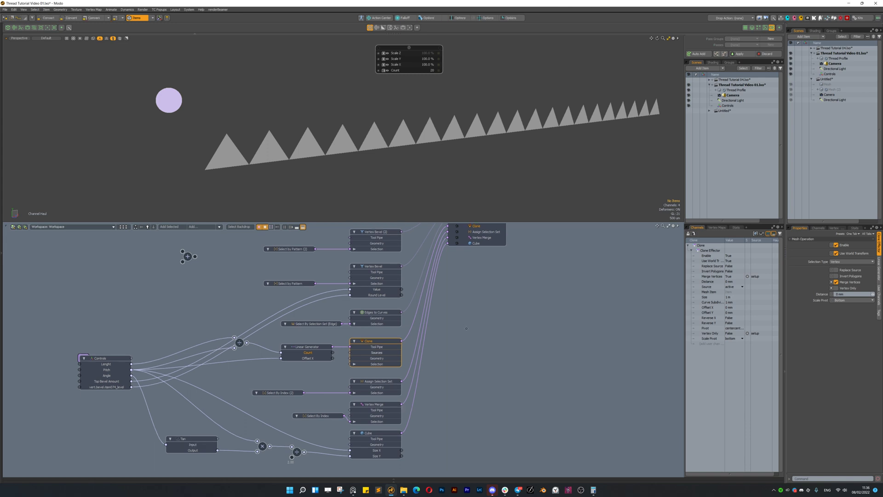
{"action": "left_click_drag", "start_coordinate": [422, 278], "coordinate": [416, 267]}
{"action": "mouse_move", "coordinate": [506, 248]}
{"action": "left_mouse_down"}
{"action": "mouse_move", "coordinate": [524, 277]}
{"action": "mouse_move", "coordinate": [524, 265]}
{"action": "left_mouse_up"}
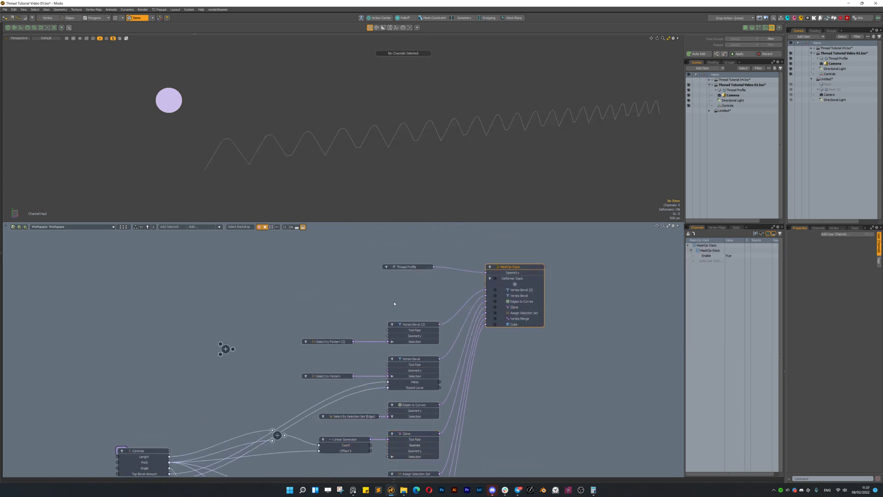
Examine which curve vertices the duplicated Select by Pattern node picks after the first bevel
{"action": "left_click", "coordinate": [359, 319]}
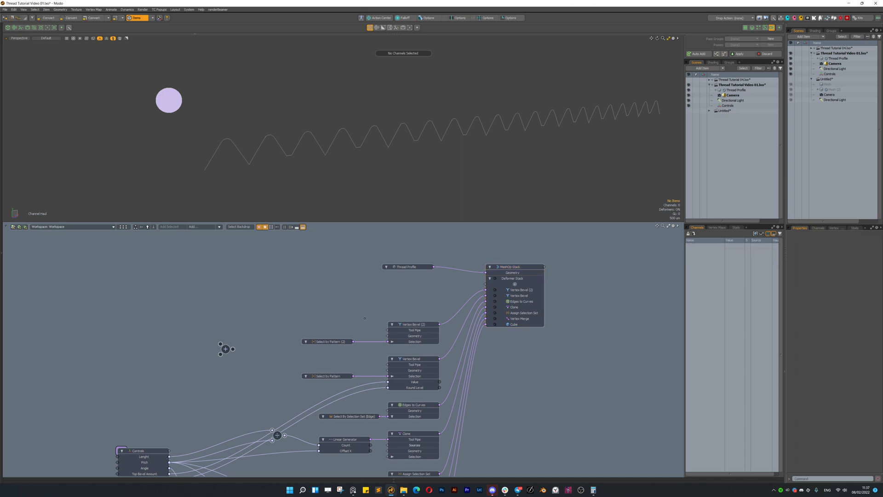
{"action": "left_click_drag", "start_coordinate": [360, 319], "coordinate": [363, 302], "text": "alt"}
{"action": "scroll", "coordinate": [363, 303], "scroll_direction": "up", "scroll_amount": 5}
{"action": "left_click", "coordinate": [460, 315]}
{"action": "left_click", "coordinate": [324, 342]}
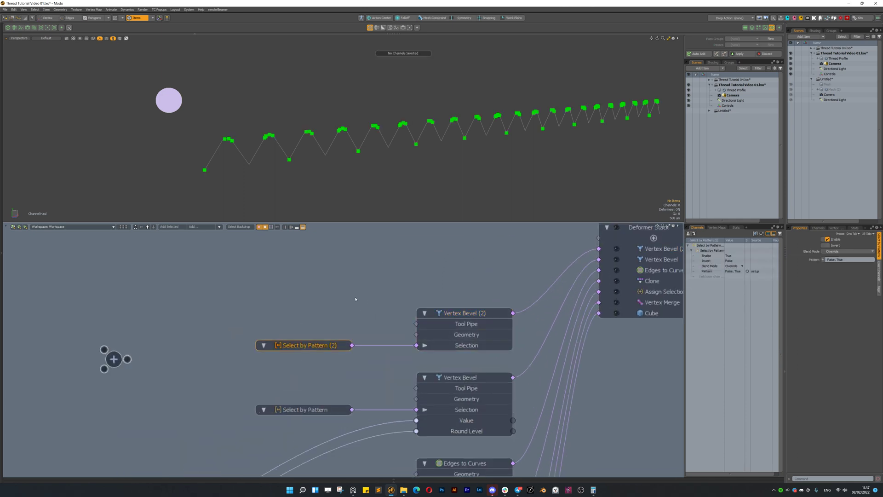
{"action": "scroll", "coordinate": [270, 131], "scroll_direction": "up", "scroll_amount": 4}
{"action": "left_click_drag", "start_coordinate": [269, 131], "coordinate": [499, 91], "text": "alt"}
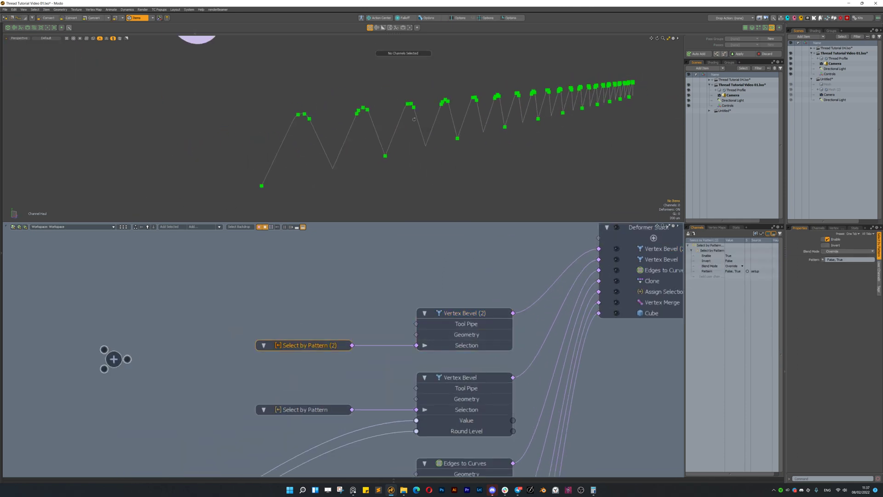
{"action": "scroll", "coordinate": [319, 130], "scroll_direction": "up", "scroll_amount": 2}
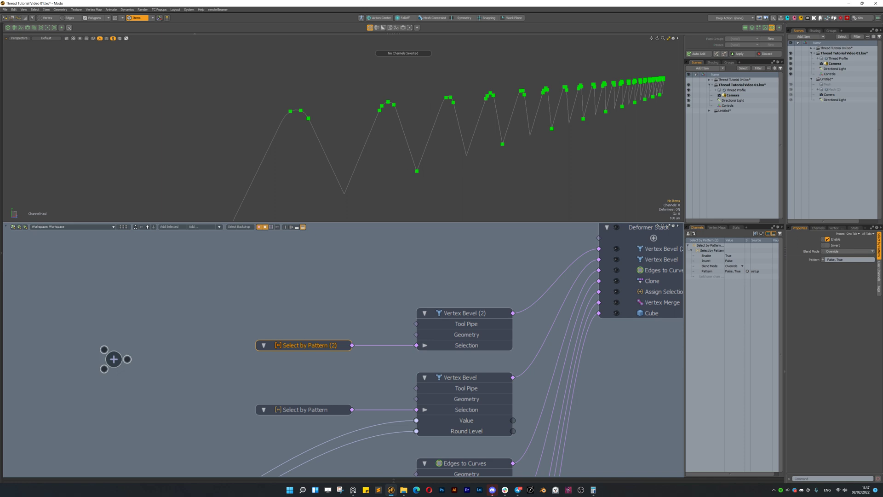
{"action": "scroll", "coordinate": [455, 226], "scroll_direction": "down", "scroll_amount": 2}
{"action": "scroll", "coordinate": [437, 184], "scroll_direction": "down", "scroll_amount": 3}
{"action": "left_click_drag", "start_coordinate": [415, 146], "coordinate": [429, 141], "text": "alt"}
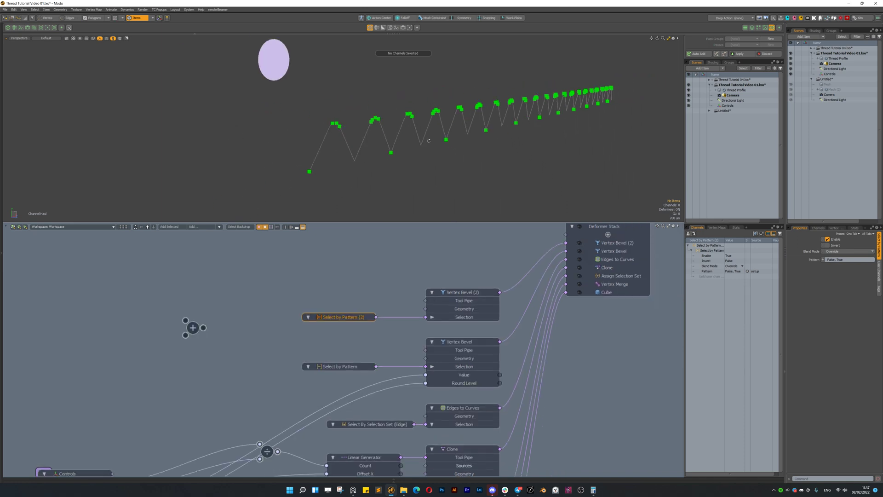
{"action": "scroll", "coordinate": [332, 271], "scroll_direction": "down", "scroll_amount": 3}
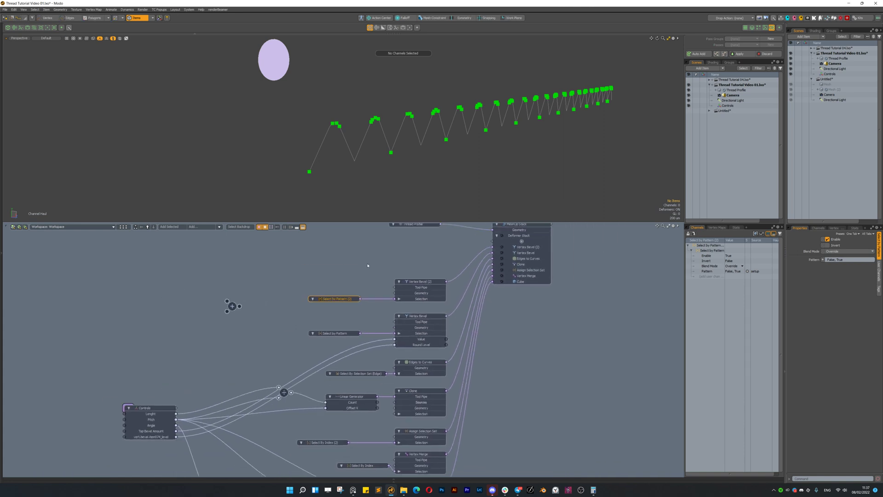
Move both Vertex Bevel nodes and their pattern selectors up to make room above Edges to Curves
{"action": "left_click_drag", "start_coordinate": [334, 281], "coordinate": [431, 350]}
{"action": "left_click_drag", "start_coordinate": [424, 282], "coordinate": [424, 242]}
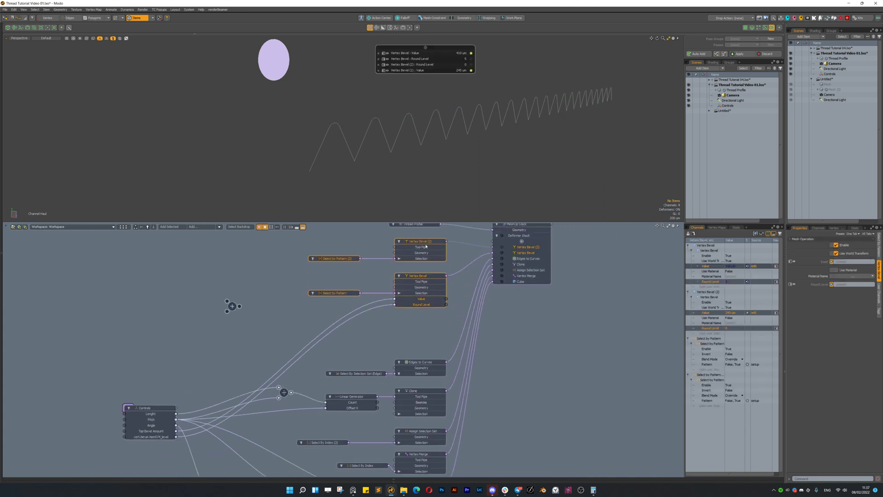
{"action": "left_click_drag", "start_coordinate": [493, 301], "coordinate": [494, 326], "text": "alt"}
Add a Select By Selection Set node and place it near the duplicated bevel's pattern selector
{"action": "left_click", "coordinate": [518, 250]}
{"action": "key", "text": "ctrl+space"}
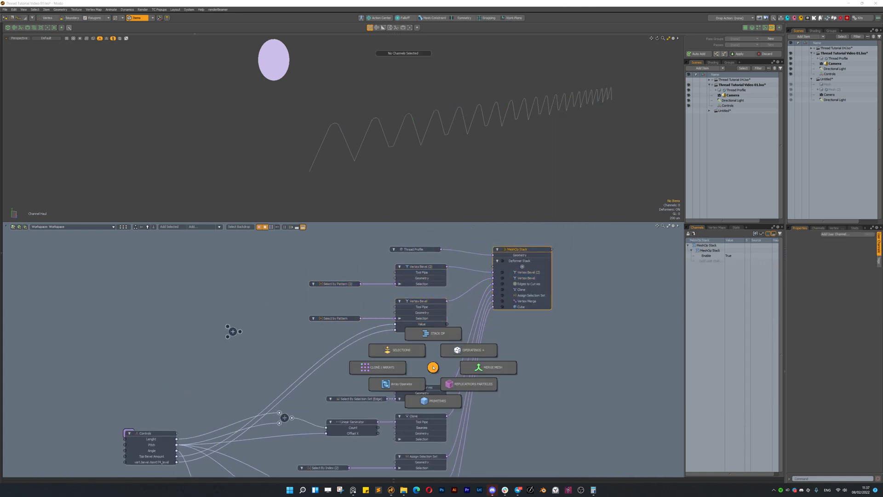
{"action": "mouse_move", "coordinate": [421, 363]}
{"action": "left_mouse_down", "text": "alt"}
{"action": "mouse_move", "coordinate": [437, 308]}
{"action": "mouse_move", "coordinate": [417, 359]}
{"action": "left_mouse_up", "text": "alt"}
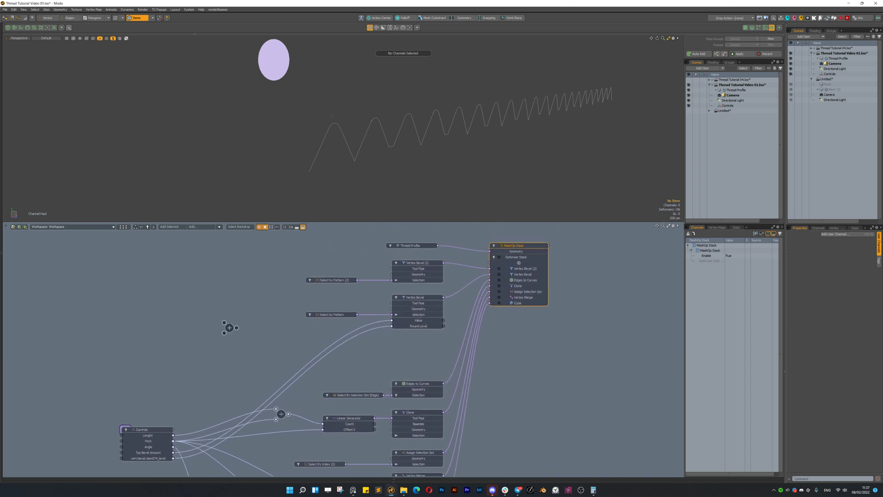
{"action": "key", "text": "ctrl+space"}
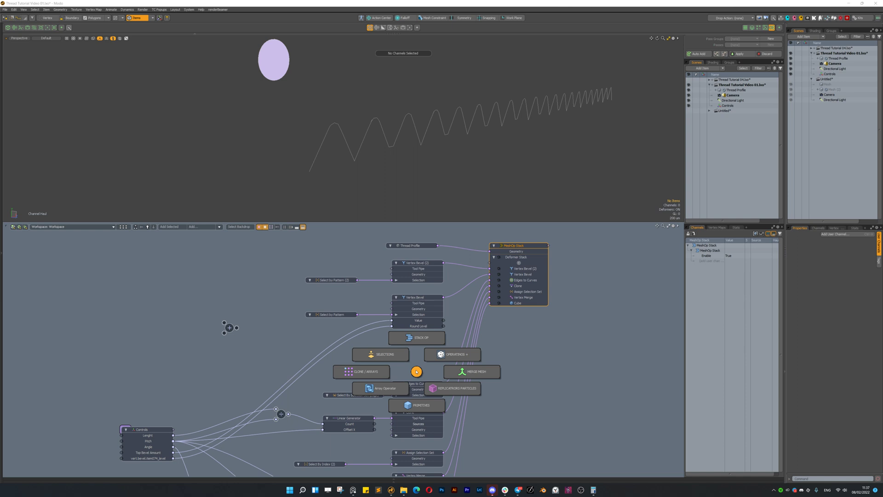
{"action": "left_click", "coordinate": [397, 355]}
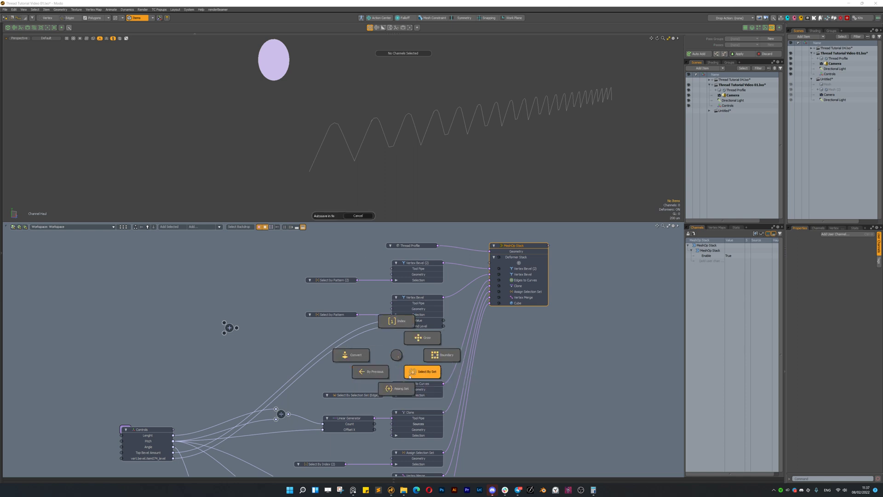
{"action": "left_click", "coordinate": [410, 373]}
{"action": "left_click_drag", "start_coordinate": [399, 378], "coordinate": [318, 292]}
Add an Assign Selection Set node and insert it in the Deformer Stack between Edges to Curves and the first Vertex Bevel
{"action": "key", "text": "ctrl+space"}
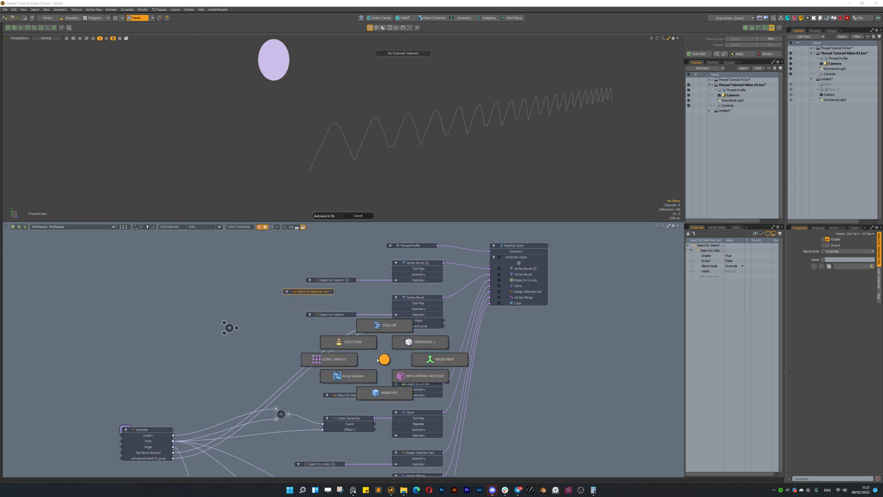
{"action": "left_click", "coordinate": [356, 338]}
{"action": "left_click", "coordinate": [364, 370]}
{"action": "left_click_drag", "start_coordinate": [400, 377], "coordinate": [438, 247]}
{"action": "key", "text": "ctrl+z"}
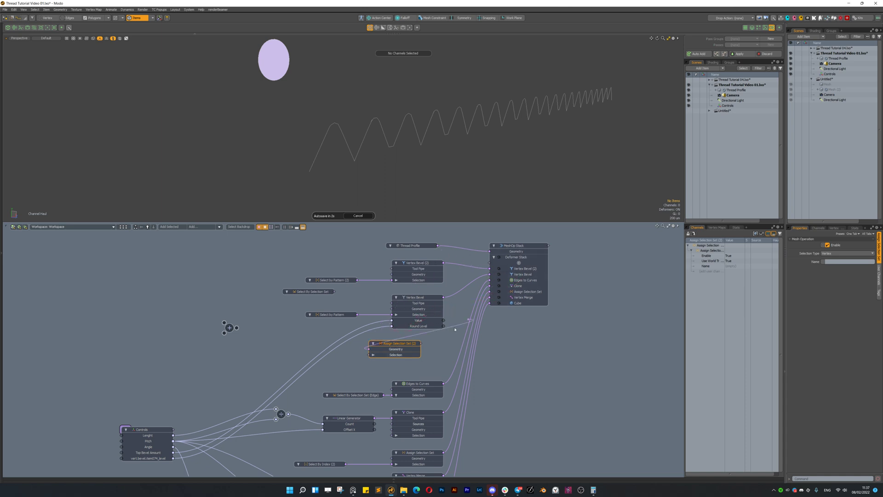
{"action": "left_click_drag", "start_coordinate": [420, 343], "coordinate": [505, 285]}
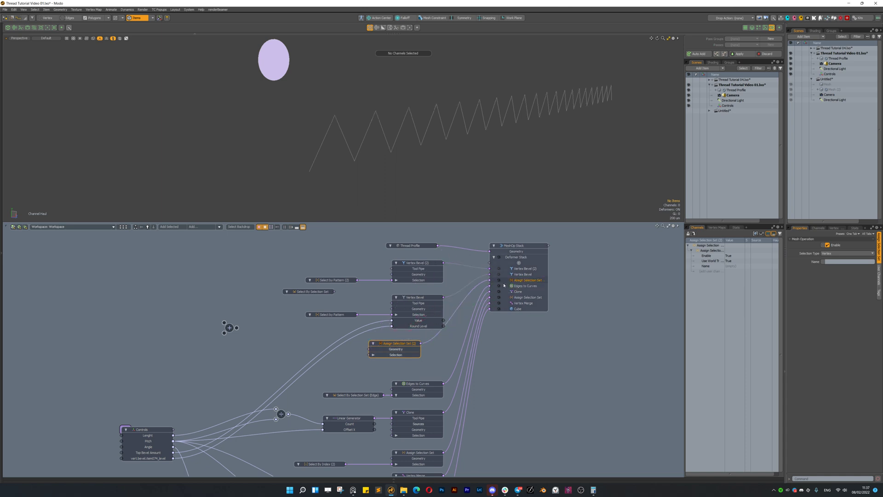
{"action": "left_click_drag", "start_coordinate": [391, 346], "coordinate": [414, 349]}
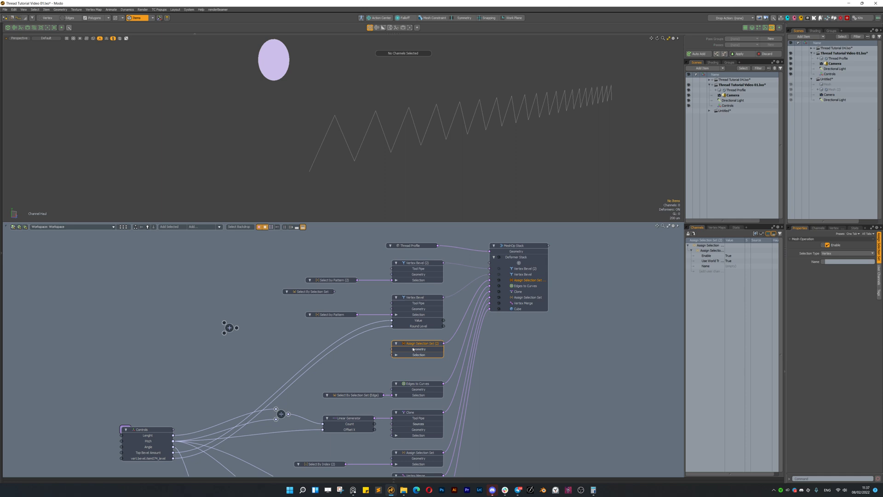
Duplicate the original Select by Pattern node and feed the copy into the new Assign Selection Set's selection
{"action": "left_click", "coordinate": [335, 315]}
{"action": "key", "text": "ctrl+d"}
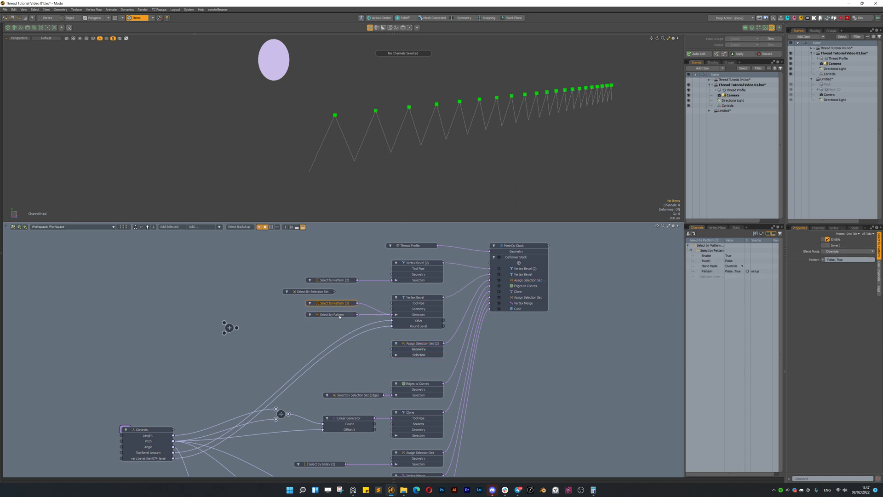
{"action": "left_click_drag", "start_coordinate": [340, 304], "coordinate": [358, 356]}
Set the newly copied Select by Pattern's pattern to True, False, check its picked vertices and select the new Assign Selection Set
{"action": "left_click", "coordinate": [853, 259]}
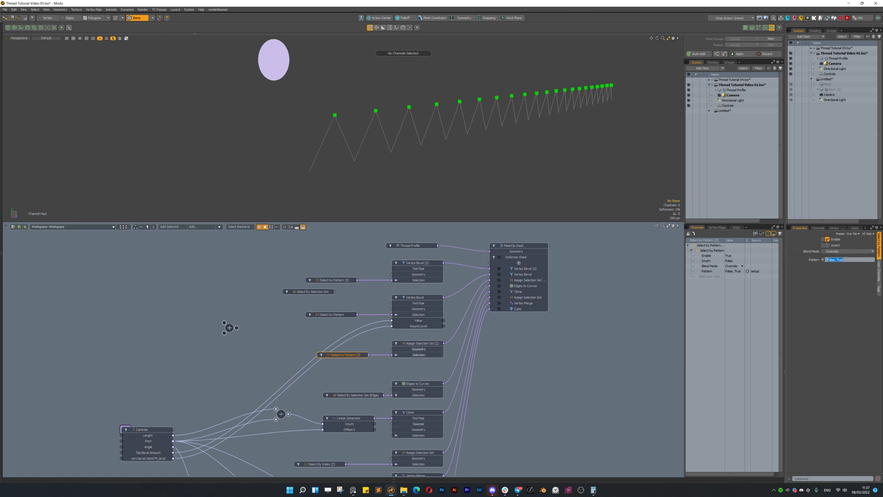
{"action": "type", "text": "1"}
{"action": "key", "text": "Return"}
{"action": "left_click", "coordinate": [535, 352]}
{"action": "left_click", "coordinate": [417, 344]}
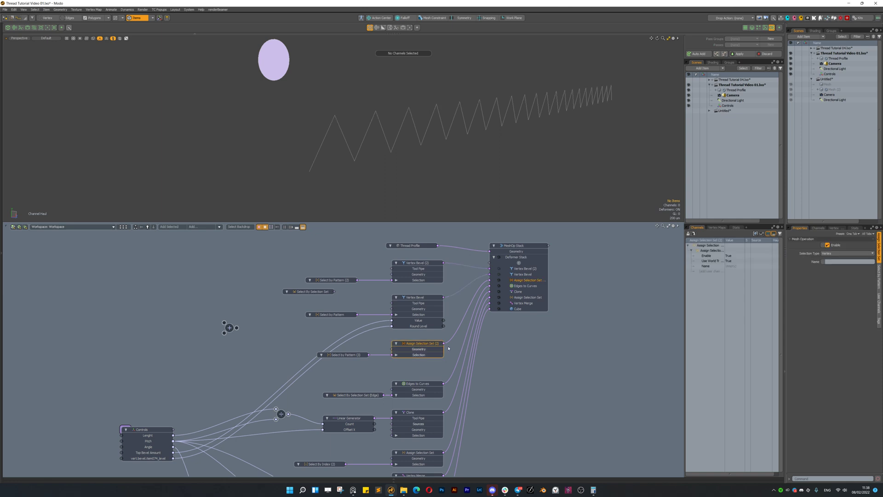
{"action": "left_click", "coordinate": [352, 356]}
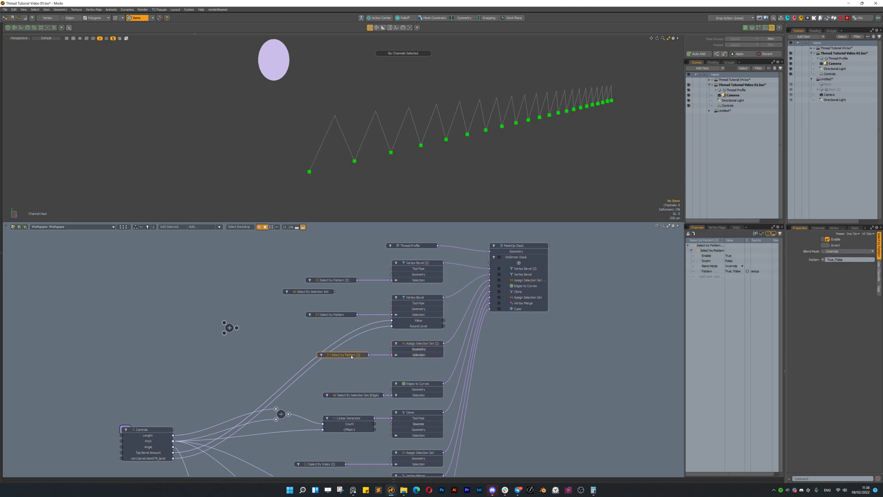
{"action": "left_click", "coordinate": [414, 344]}
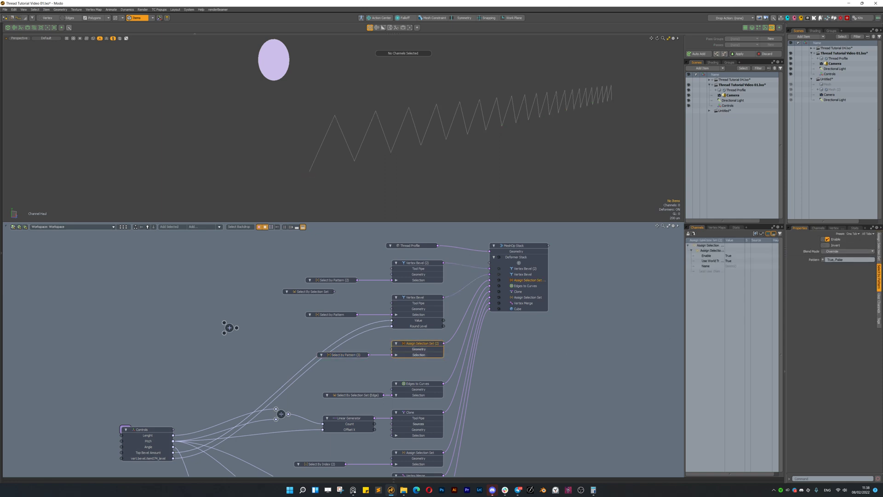
Name the vertex selection set VBottom in the newly added Assign Selection Set node
{"action": "key", "text": "k"}
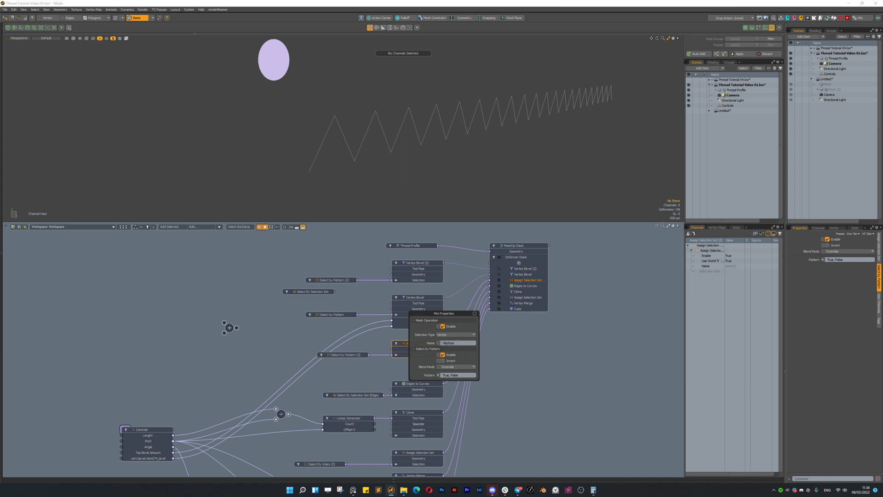
{"action": "left_click_drag", "start_coordinate": [458, 343], "coordinate": [450, 343]}
{"action": "type", "text": "s"}
{"action": "left_click", "coordinate": [501, 347]}
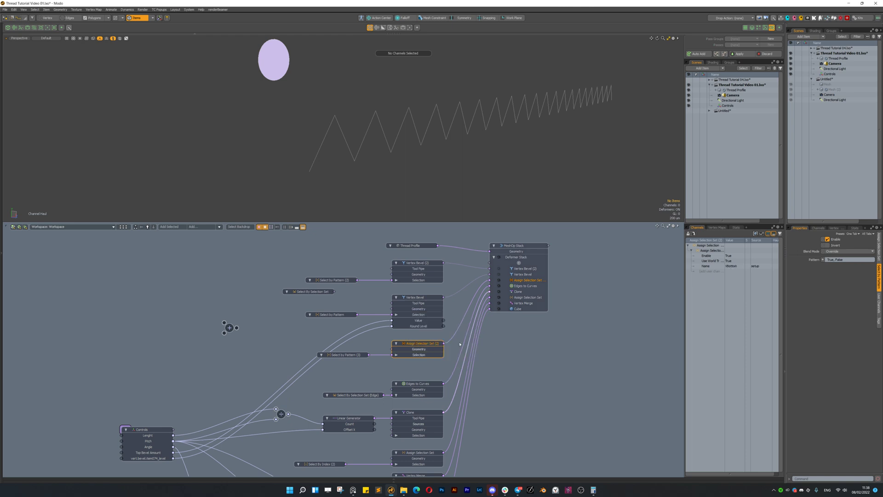
Replace the Select by Pattern feeding Vertex Bevel (2)'s selection with the Select By Selection Set node
{"action": "left_click", "coordinate": [332, 281]}
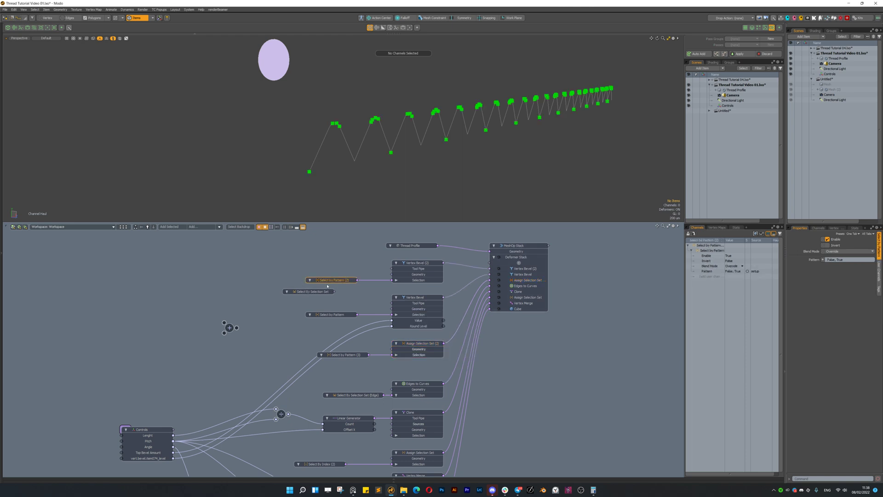
{"action": "left_click_drag", "start_coordinate": [392, 281], "coordinate": [228, 268]}
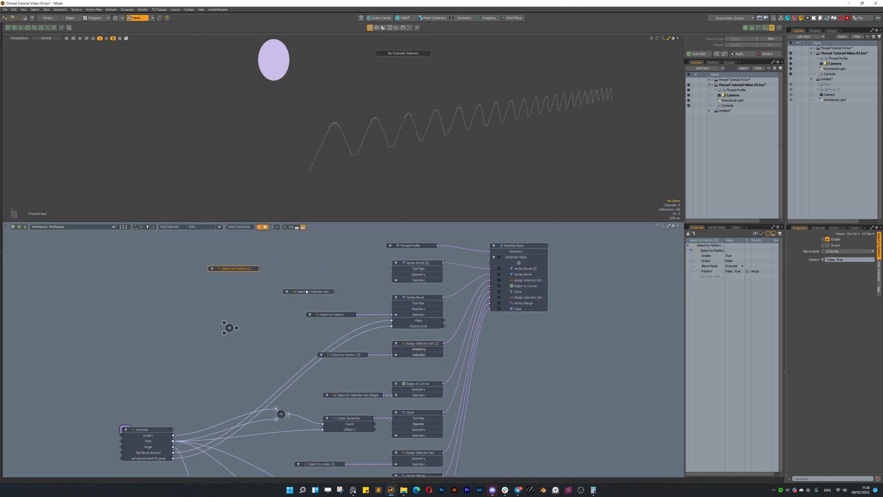
{"action": "left_click_drag", "start_coordinate": [325, 294], "coordinate": [392, 282]}
{"action": "left_click", "coordinate": [327, 277]}
{"action": "left_click", "coordinate": [326, 286]}
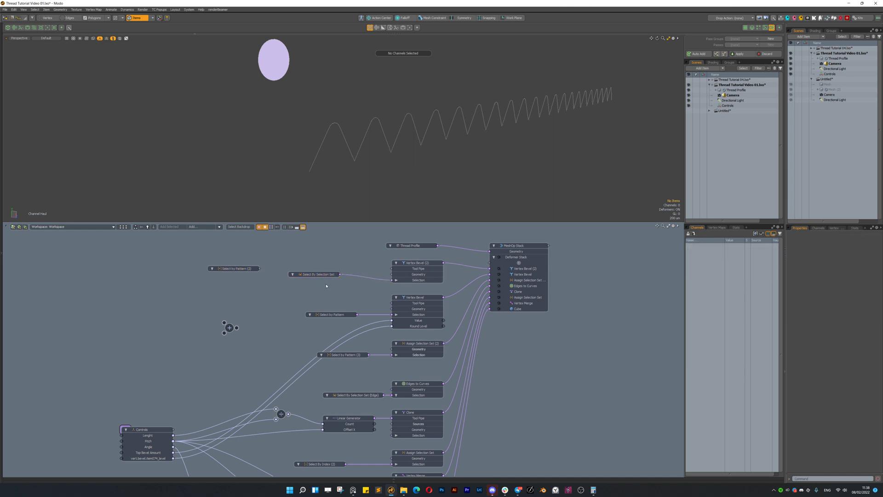
Assign the VBottom vertex set to the Select By Selection Set node and align the node beside Vertex Bevel (2)
{"action": "double_click", "coordinate": [323, 278]}
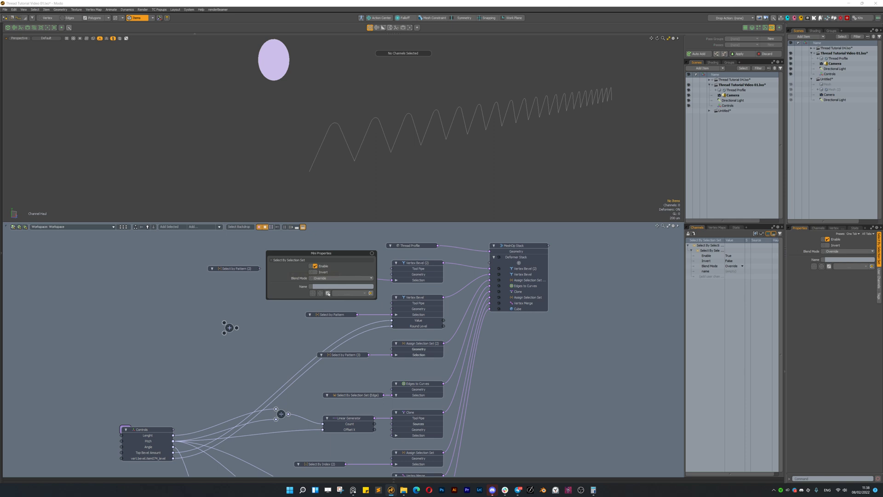
{"action": "left_click", "coordinate": [312, 293]}
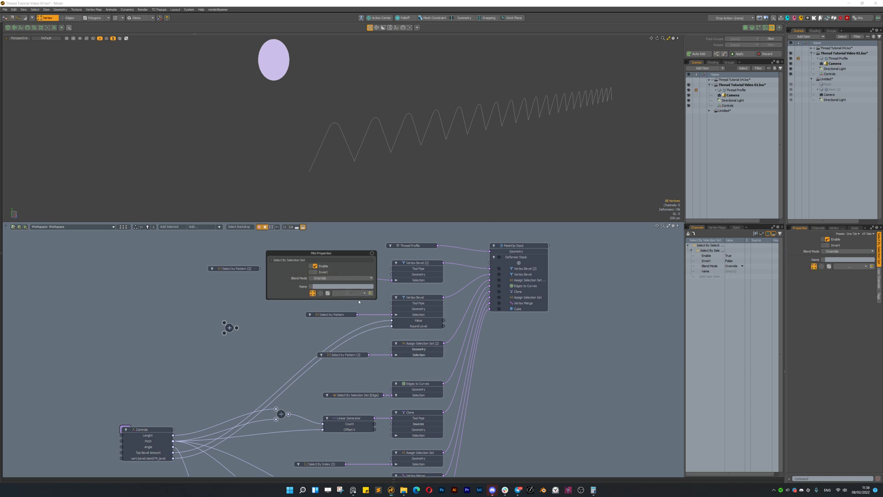
{"action": "left_click", "coordinate": [359, 302]}
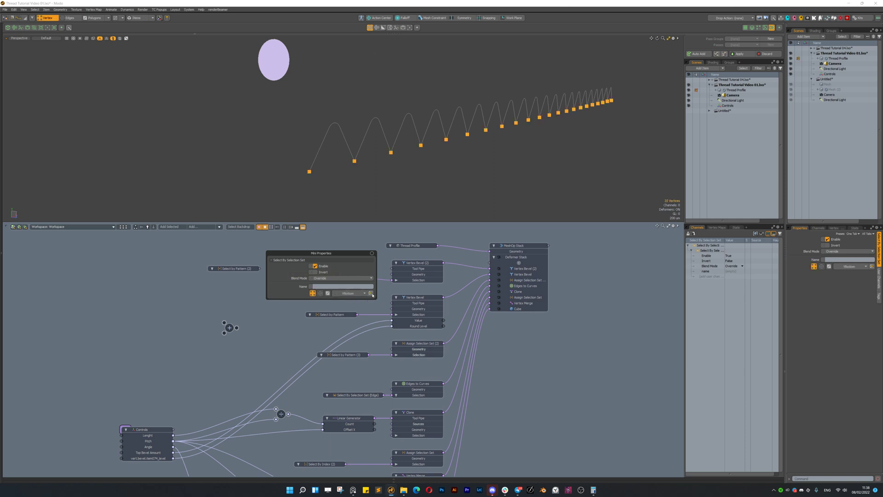
{"action": "left_click", "coordinate": [455, 281]}
{"action": "left_click_drag", "start_coordinate": [311, 271], "coordinate": [330, 283]}
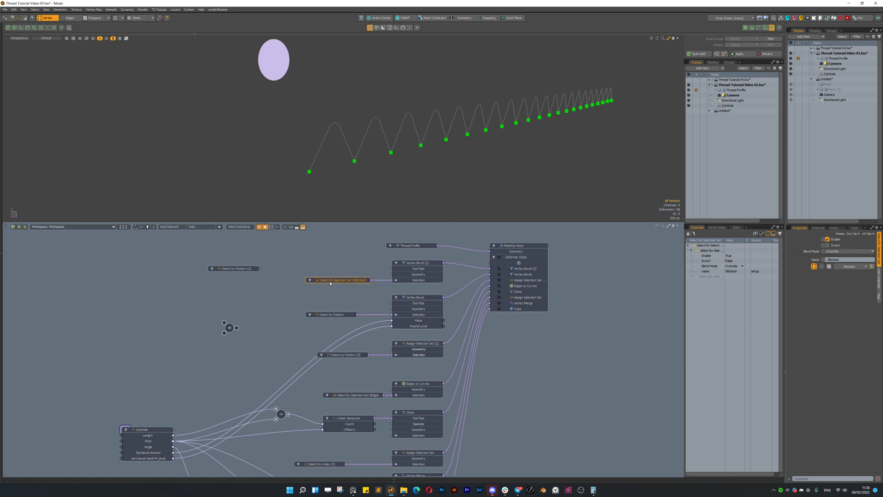
Adjust Vertex Bevel (2)'s inset in the viewport to about 315 µm on the thread roots
{"action": "left_click", "coordinate": [407, 264]}
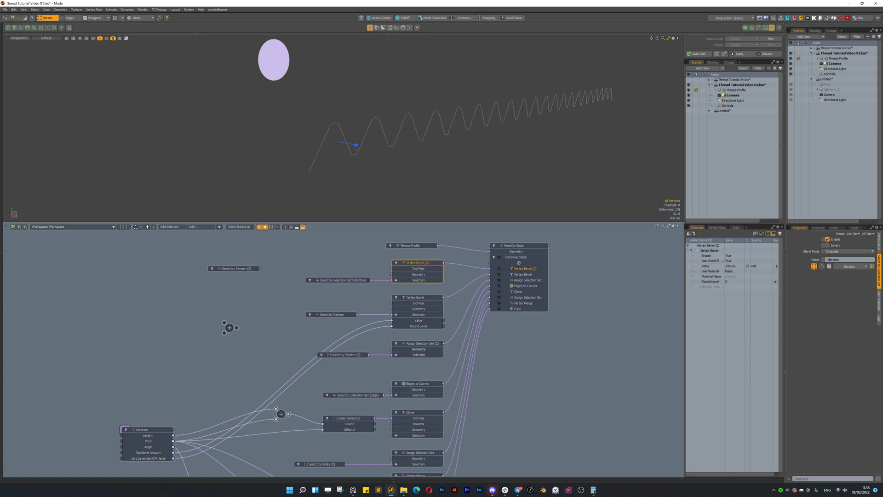
{"action": "left_click_drag", "start_coordinate": [355, 147], "coordinate": [355, 151]}
{"action": "scroll", "coordinate": [423, 173], "scroll_direction": "down", "scroll_amount": 4}
{"action": "left_click_drag", "start_coordinate": [423, 173], "coordinate": [408, 150], "text": "alt+shift"}
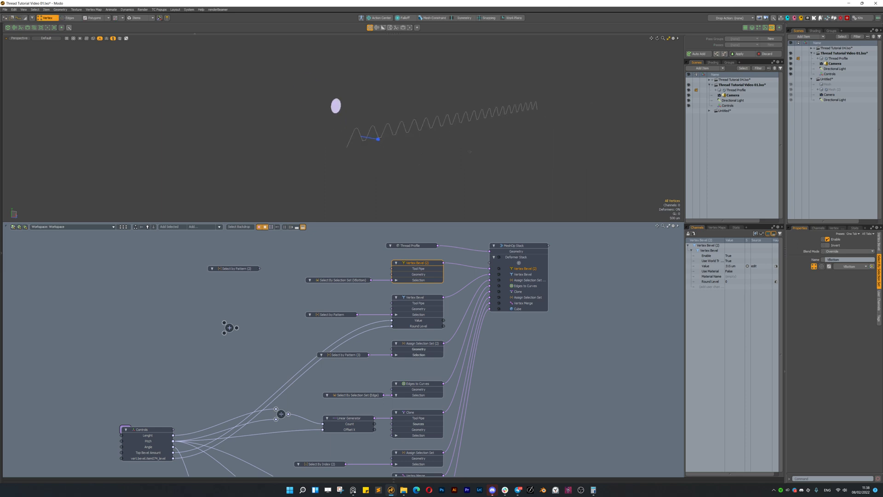
Move the Controls node up nearer the bevel nodes and rename its vertex bevel level channel Top Bevel Sides
{"action": "left_click_drag", "start_coordinate": [168, 426], "coordinate": [162, 346]}
{"action": "left_click", "coordinate": [352, 389]}
{"action": "left_click_drag", "start_coordinate": [323, 373], "coordinate": [347, 348], "text": "alt"}
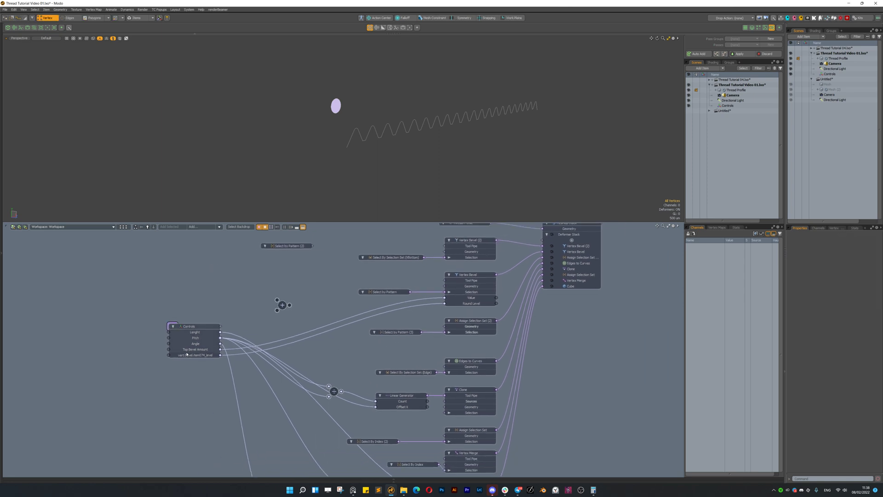
{"action": "left_click", "coordinate": [201, 327]}
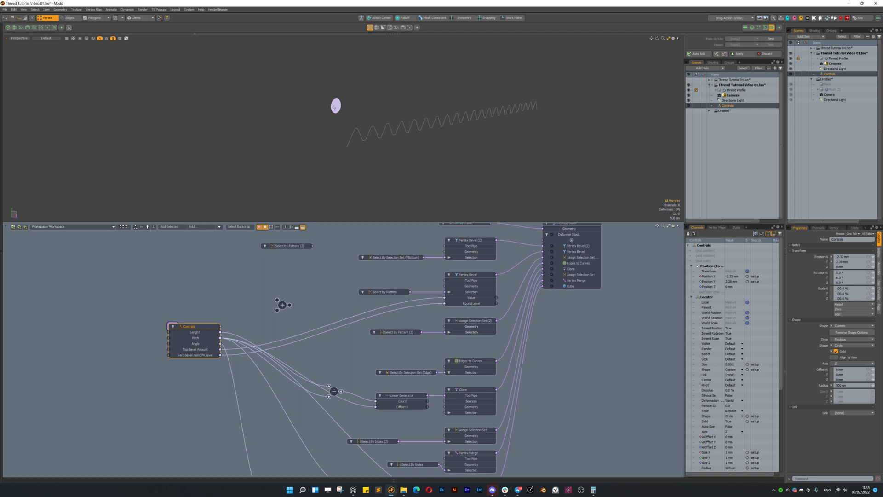
{"action": "double_click", "coordinate": [192, 355]}
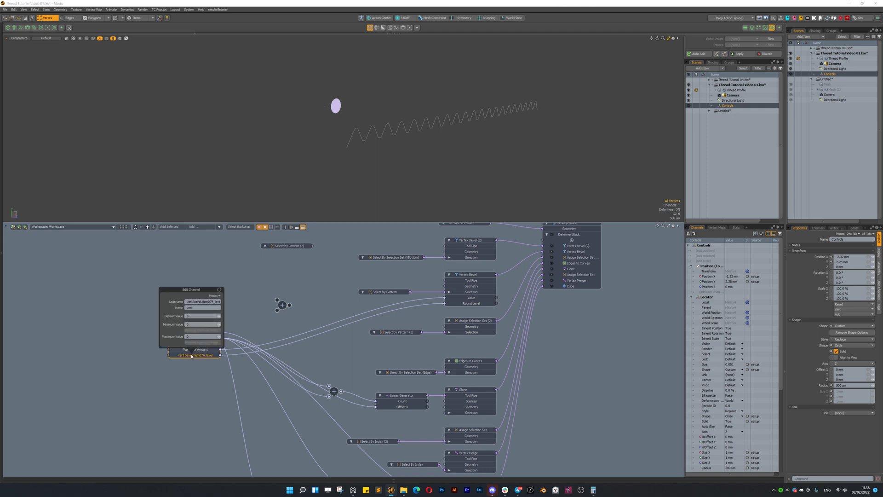
{"action": "left_click", "coordinate": [205, 303]}
{"action": "type", "text": "v"}
{"action": "type", "text": "s"}
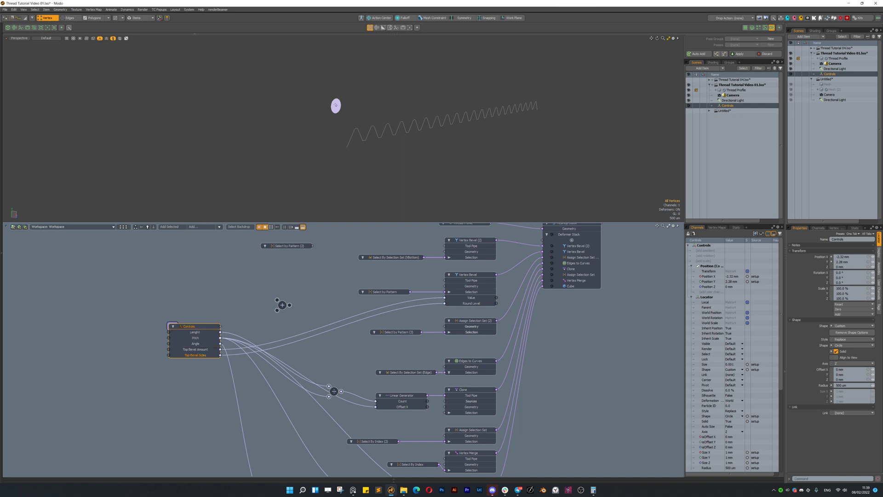
{"action": "left_click", "coordinate": [336, 105]}
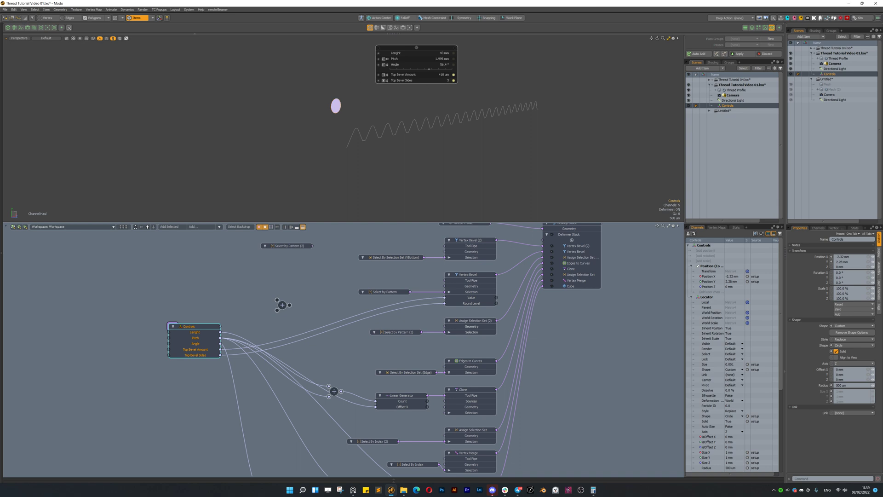
{"action": "scroll", "coordinate": [374, 121], "scroll_direction": "up", "scroll_amount": 3}
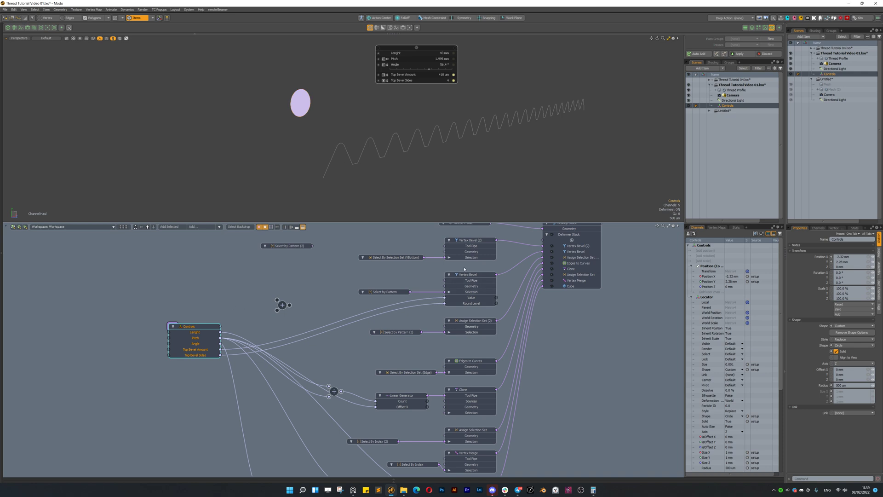
Add Vertex Bevel (2)'s Inset and Round Level to the Controls locator as linked user channels
{"action": "middle_click_drag", "start_coordinate": [471, 241], "coordinate": [457, 262]}
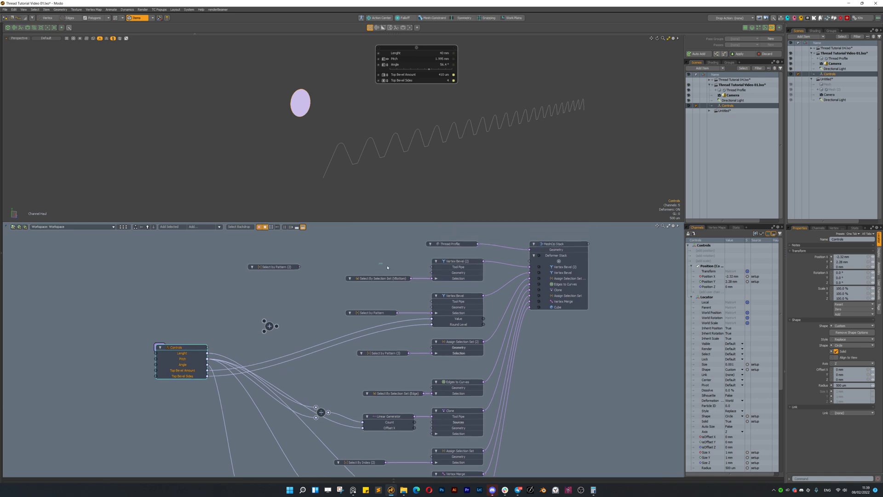
{"action": "left_click", "coordinate": [452, 261]}
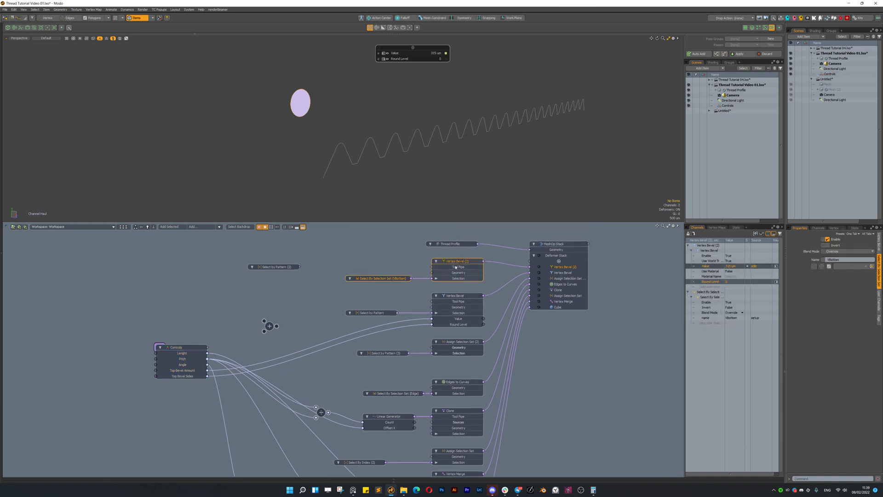
{"action": "left_click", "coordinate": [393, 262]}
{"action": "double_click", "coordinate": [453, 262]}
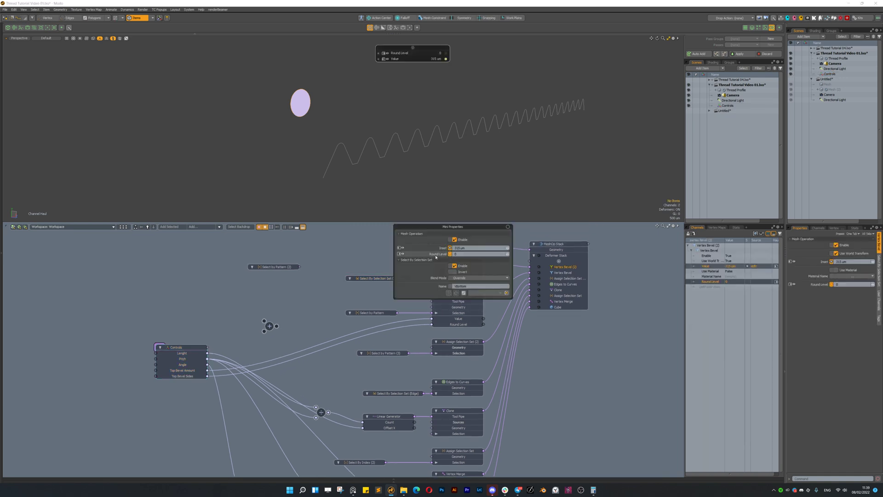
{"action": "left_click", "coordinate": [436, 250]}
{"action": "left_click", "coordinate": [437, 255], "text": "shift"}
{"action": "left_click_drag", "start_coordinate": [305, 106], "coordinate": [304, 106]}
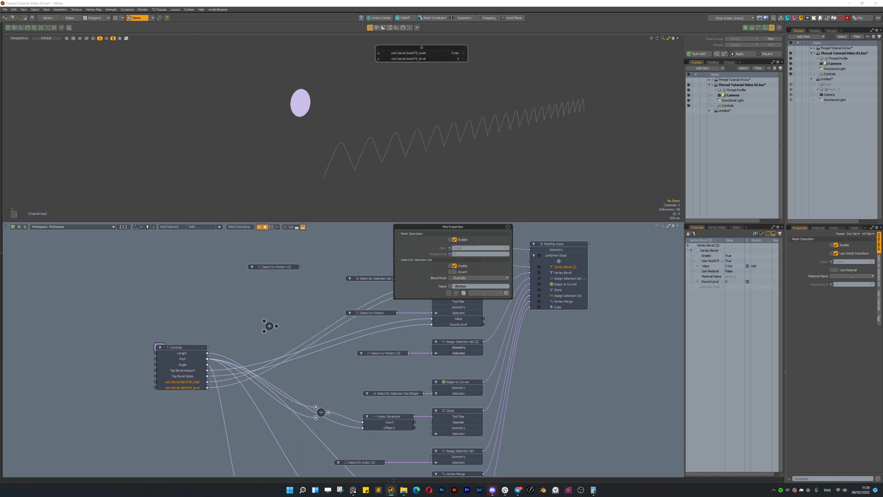
{"action": "left_click", "coordinate": [232, 366]}
Move Thread Profile, Vertex Bevel (2) with its selector, and the MeshOp Stack up to separate the overlapping bevel nodes
{"action": "left_click_drag", "start_coordinate": [420, 257], "coordinate": [361, 270], "text": "alt"}
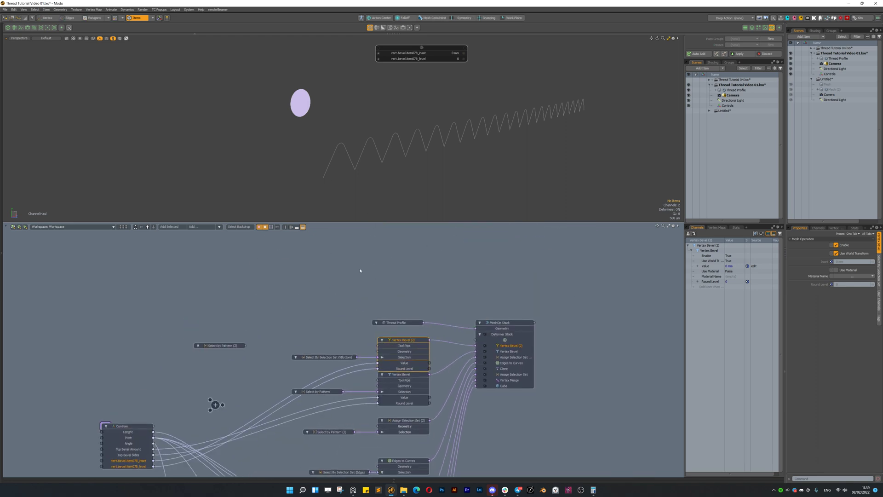
{"action": "left_click_drag", "start_coordinate": [314, 307], "coordinate": [427, 368]}
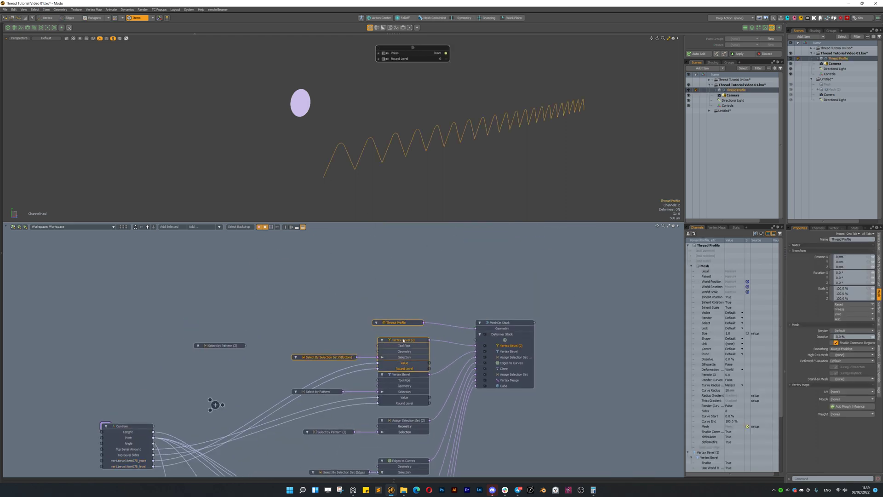
{"action": "left_click_drag", "start_coordinate": [404, 340], "coordinate": [404, 323]}
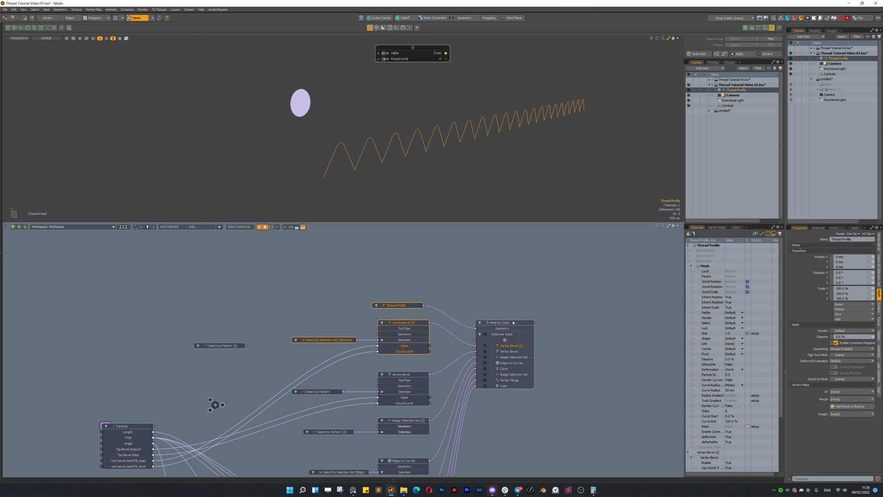
{"action": "left_click_drag", "start_coordinate": [513, 322], "coordinate": [513, 299]}
{"action": "left_click_drag", "start_coordinate": [361, 291], "coordinate": [512, 309]}
{"action": "left_click_drag", "start_coordinate": [510, 300], "coordinate": [515, 271]}
{"action": "left_click_drag", "start_coordinate": [405, 302], "coordinate": [444, 244], "text": "alt"}
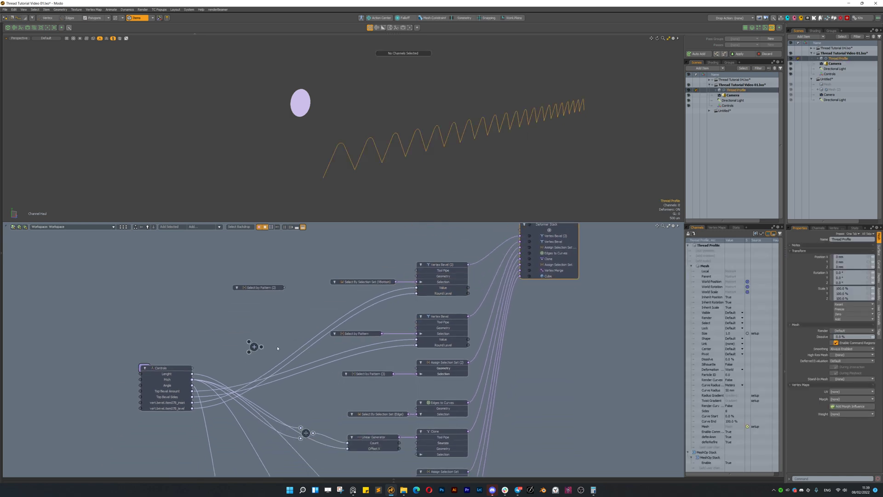
Rename the second bevel's inset channel on the Controls node to Bottom Belev Value
{"action": "scroll", "coordinate": [290, 294], "scroll_direction": "up", "scroll_amount": 3}
{"action": "left_click_drag", "start_coordinate": [259, 383], "coordinate": [262, 389], "text": "alt"}
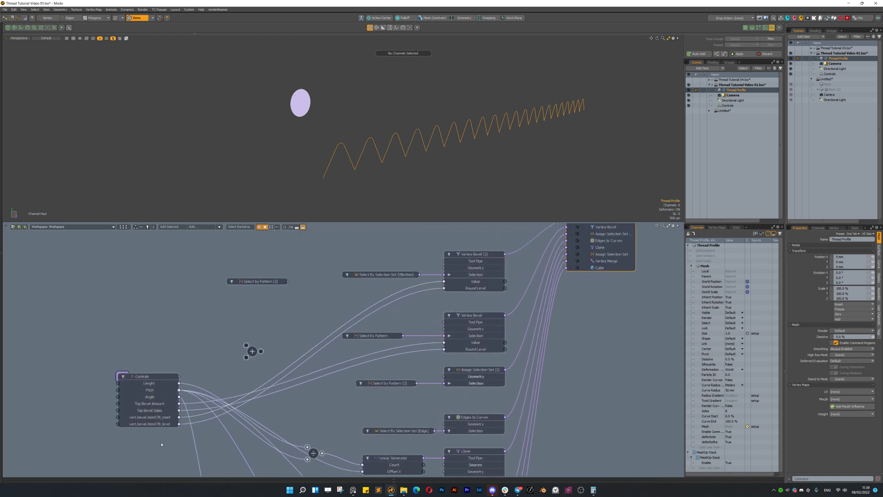
{"action": "double_click", "coordinate": [159, 419]}
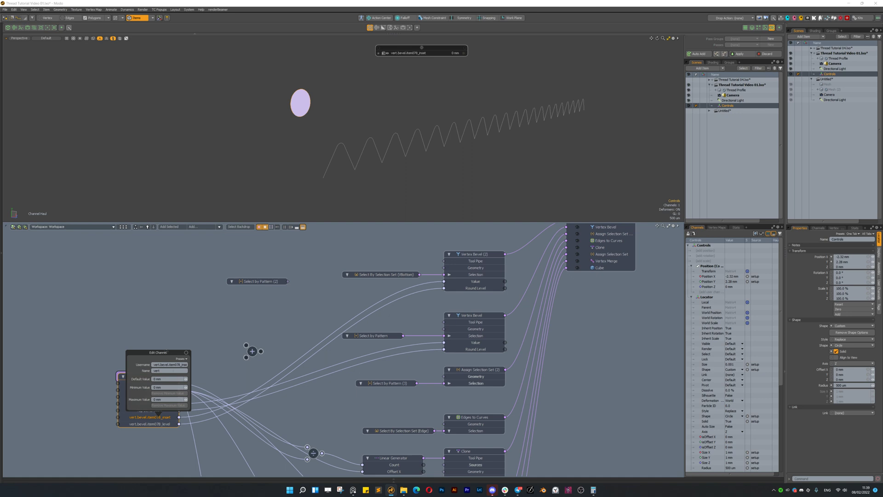
{"action": "left_click_drag", "start_coordinate": [167, 352], "coordinate": [184, 305]}
{"action": "double_click", "coordinate": [188, 317]}
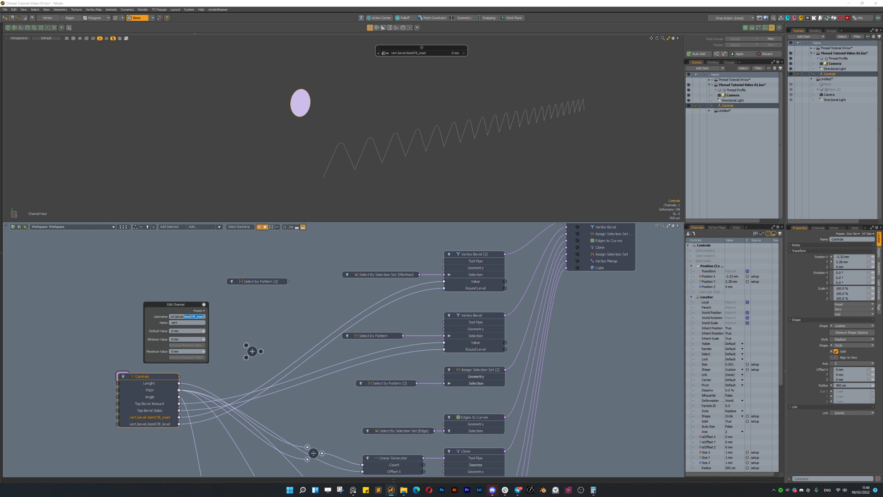
{"action": "key", "text": "ctrl+a"}
{"action": "type", "text": "B"}
{"action": "key", "text": "Return"}
Rename the Controls channel Top Bevel Amount to Top Bevel Value
{"action": "left_click", "coordinate": [157, 404]}
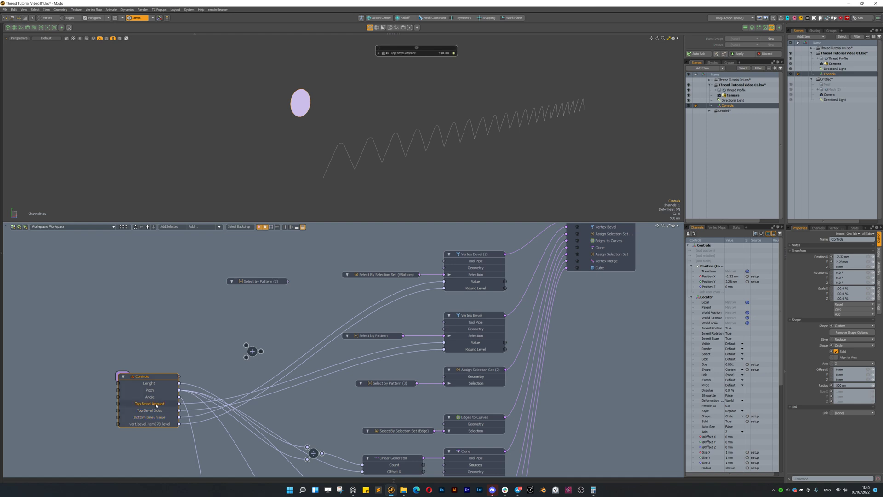
{"action": "double_click", "coordinate": [157, 404]}
{"action": "double_click", "coordinate": [171, 352]}
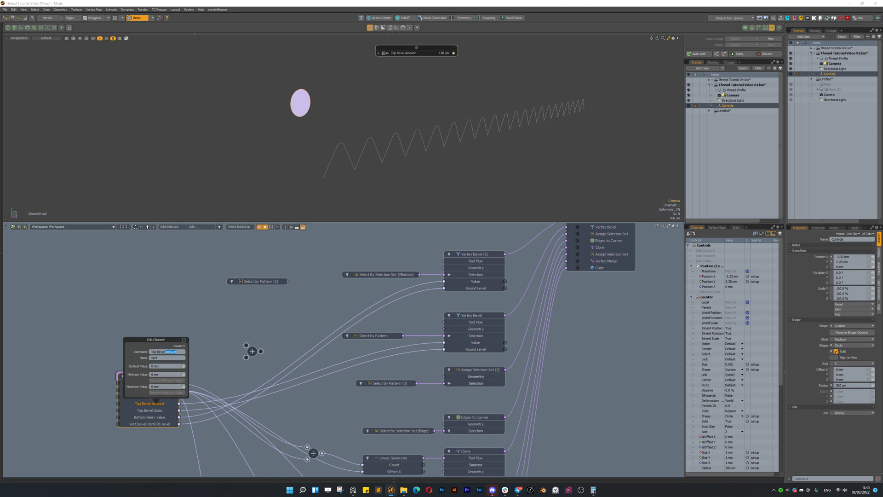
{"action": "type", "text": "Value"}
{"action": "key", "text": "Return"}
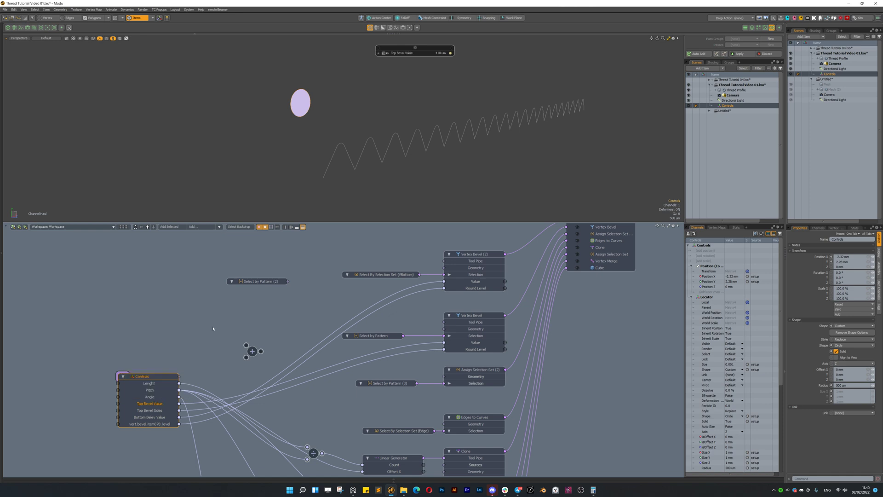
Select the second bevel's level channel on the Controls node for renaming
{"action": "left_click_drag", "start_coordinate": [213, 327], "coordinate": [235, 291], "text": "alt"}
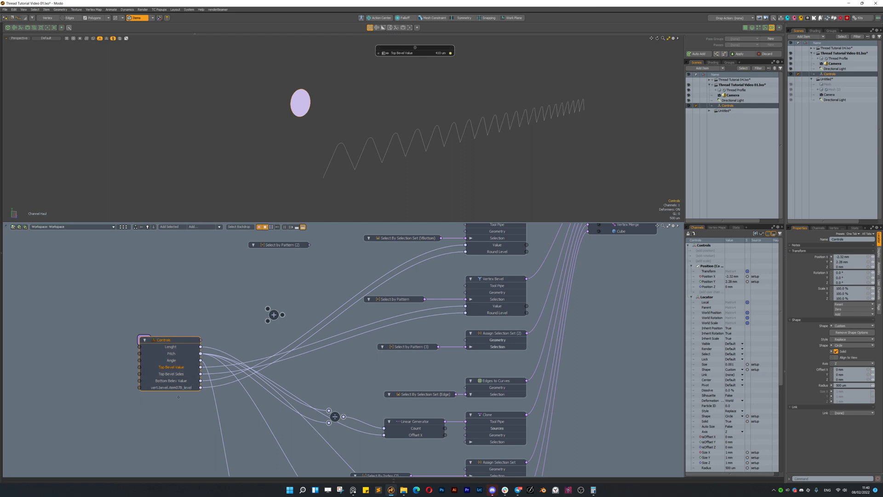
{"action": "left_click_drag", "start_coordinate": [179, 397], "coordinate": [162, 403], "text": "alt"}
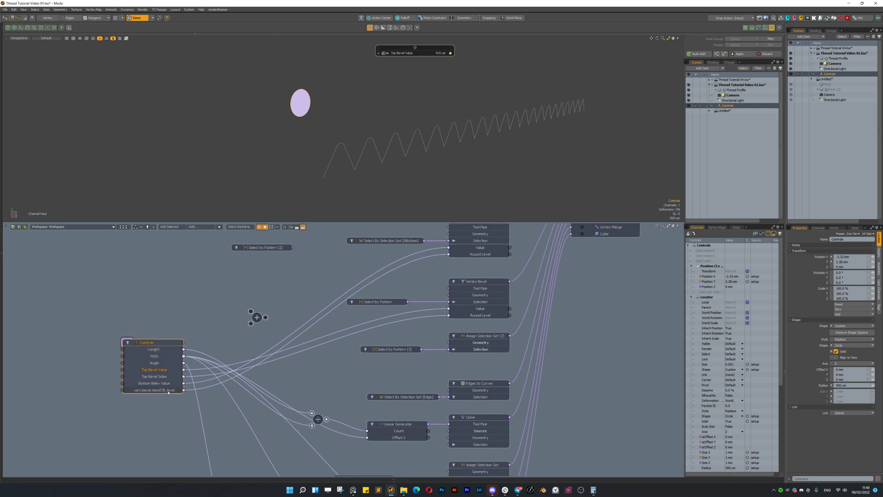
{"action": "left_click", "coordinate": [166, 391]}
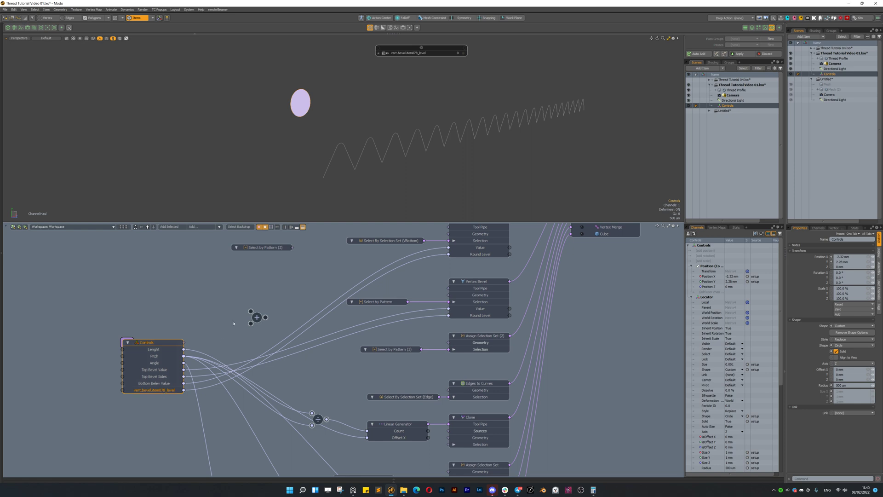